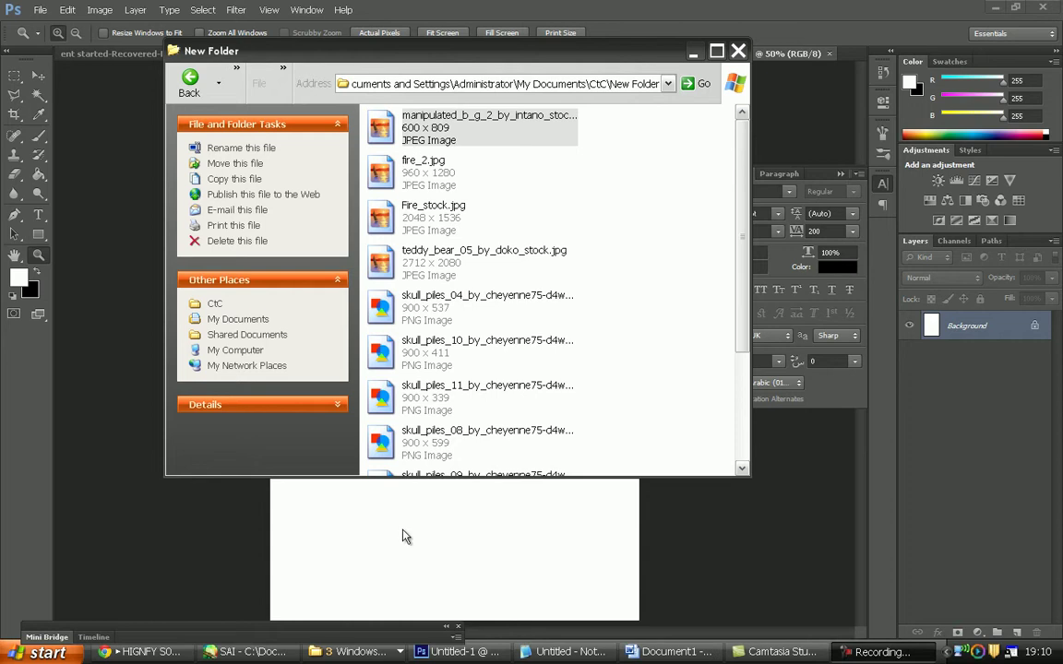
Rotate the stormy ice background about 12 degrees and stretch it to cover the canvas
left_click(395, 57)
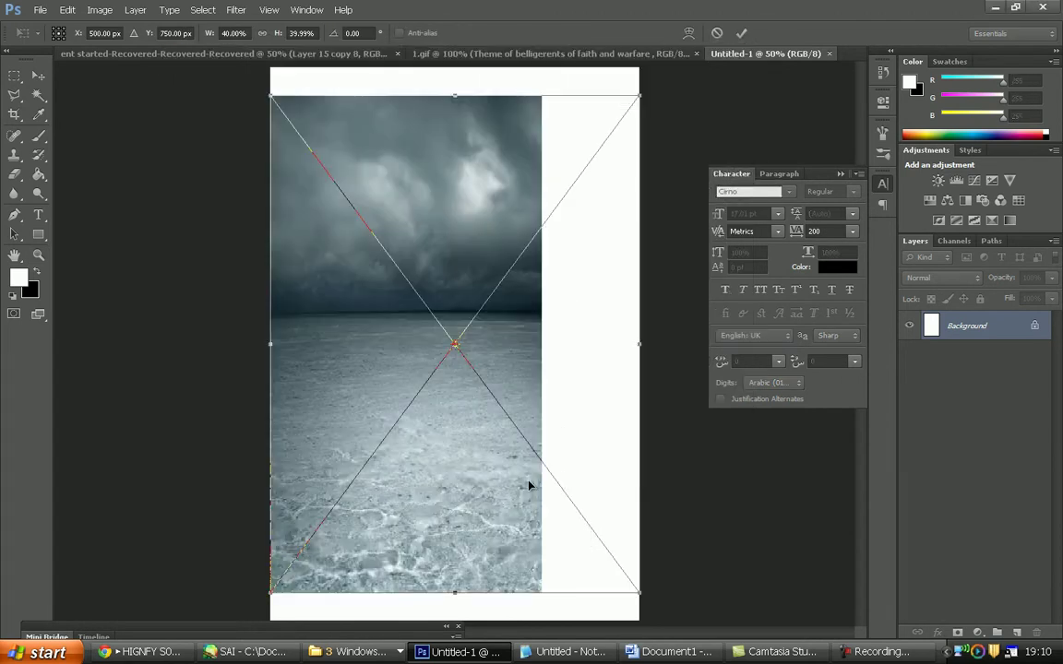
left_click_drag(286, 627, 236, 598)
left_click_drag(363, 458, 396, 487)
left_click_drag(308, 329, 265, 320)
left_click_drag(412, 609, 400, 661)
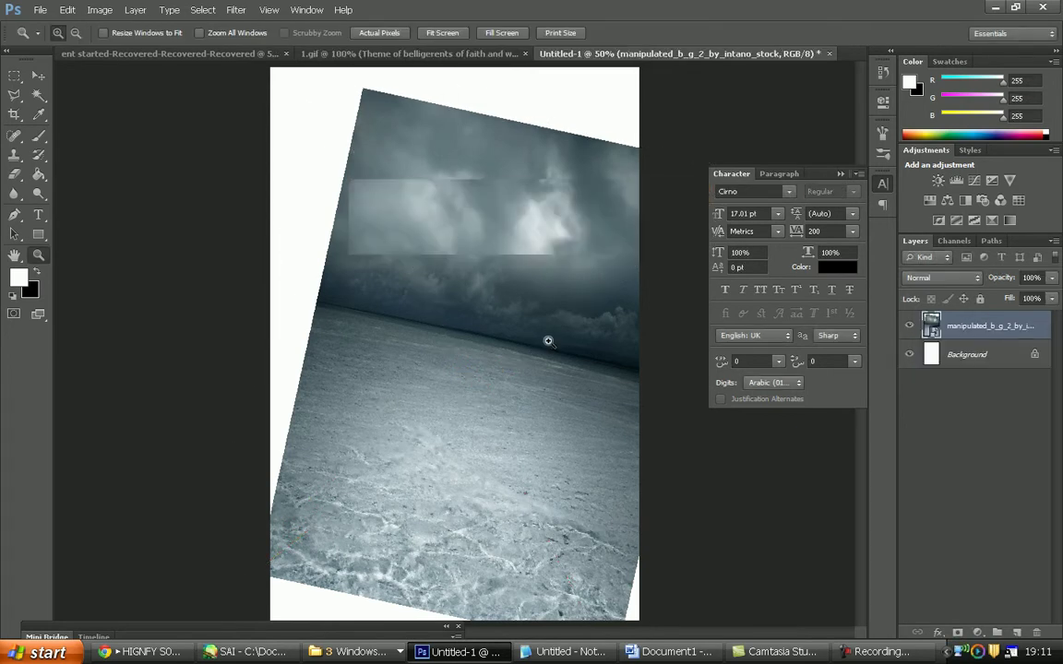
Place the teddy_bear_05_by_doko_stock photo onto the canvas as a new layer
left_click(364, 657)
left_click(342, 577)
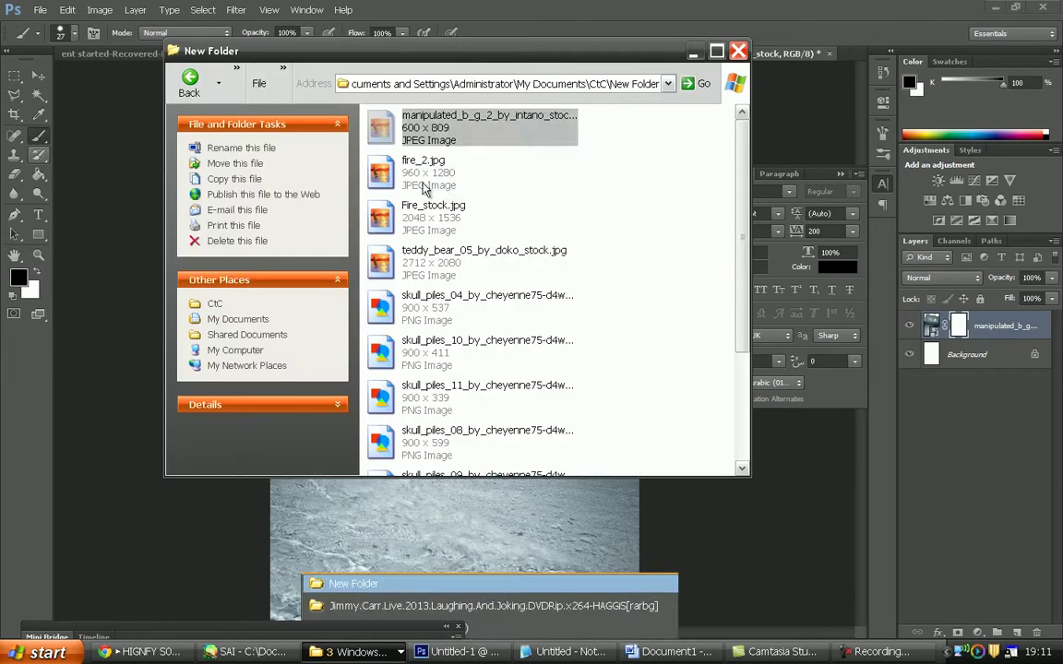
left_click_drag(369, 466, 409, 523)
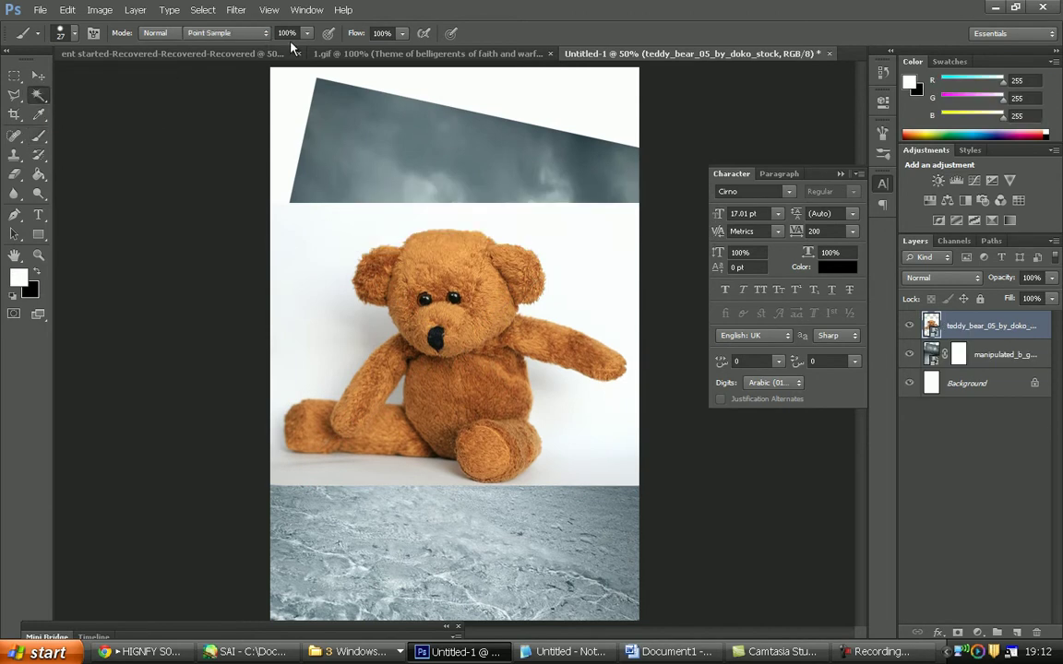
Rasterize the bear layer, delete its white backdrop, and tilt it about 17 degrees clockwise
left_click(593, 271)
key("Delete")
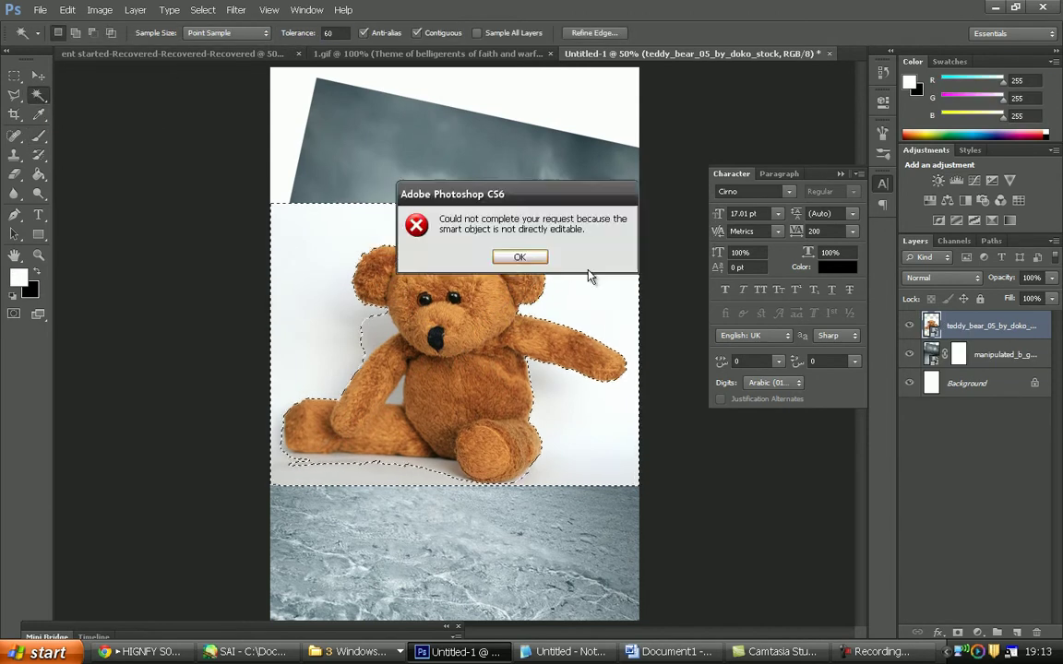
left_click(516, 256)
right_click(992, 325)
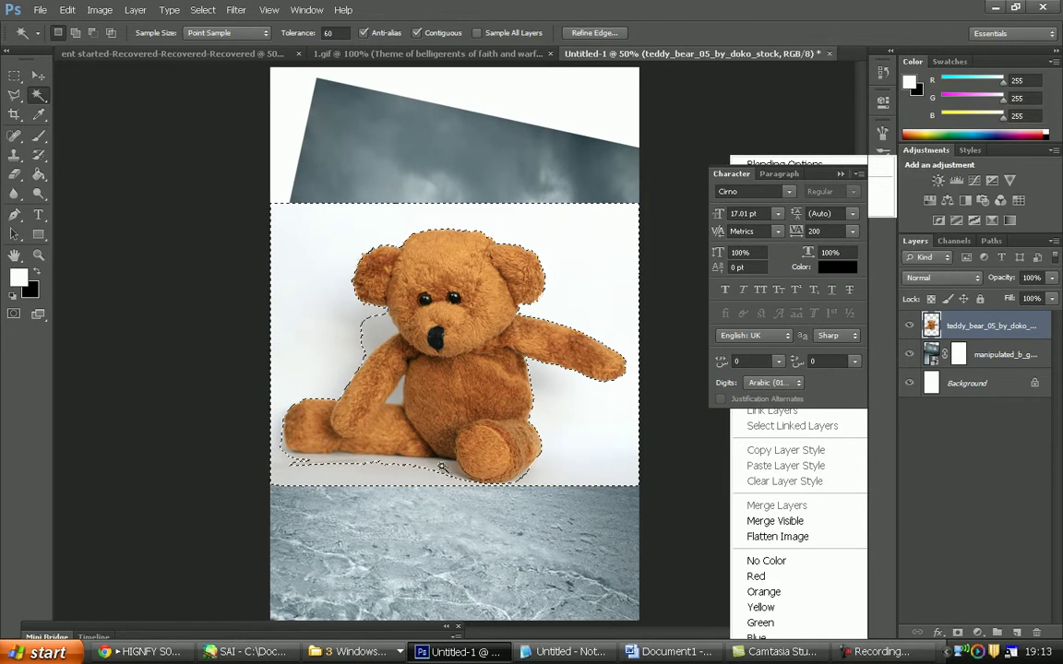
key("Delete")
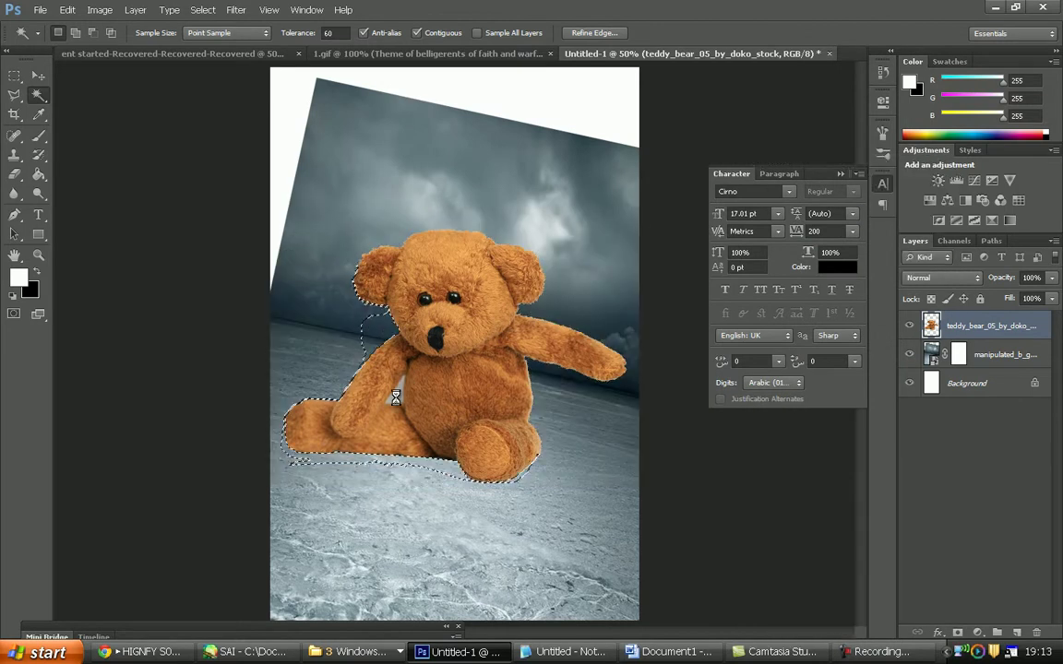
key("ctrl+t")
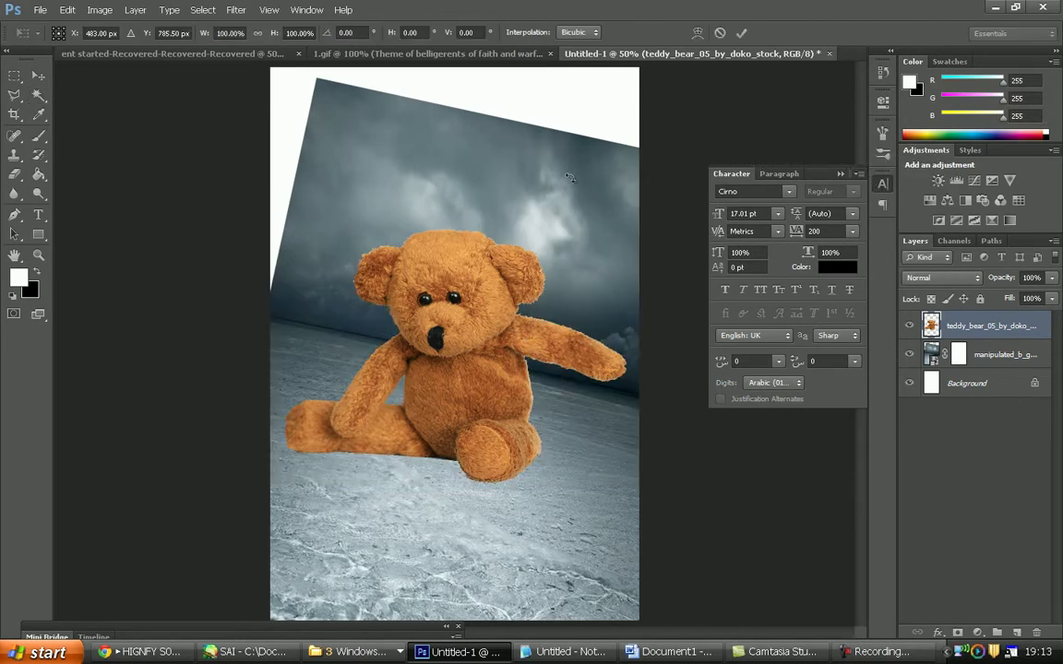
mouse_move(597, 437)
left_mouse_down()
mouse_move(487, 341)
mouse_move(423, 337)
left_mouse_up()
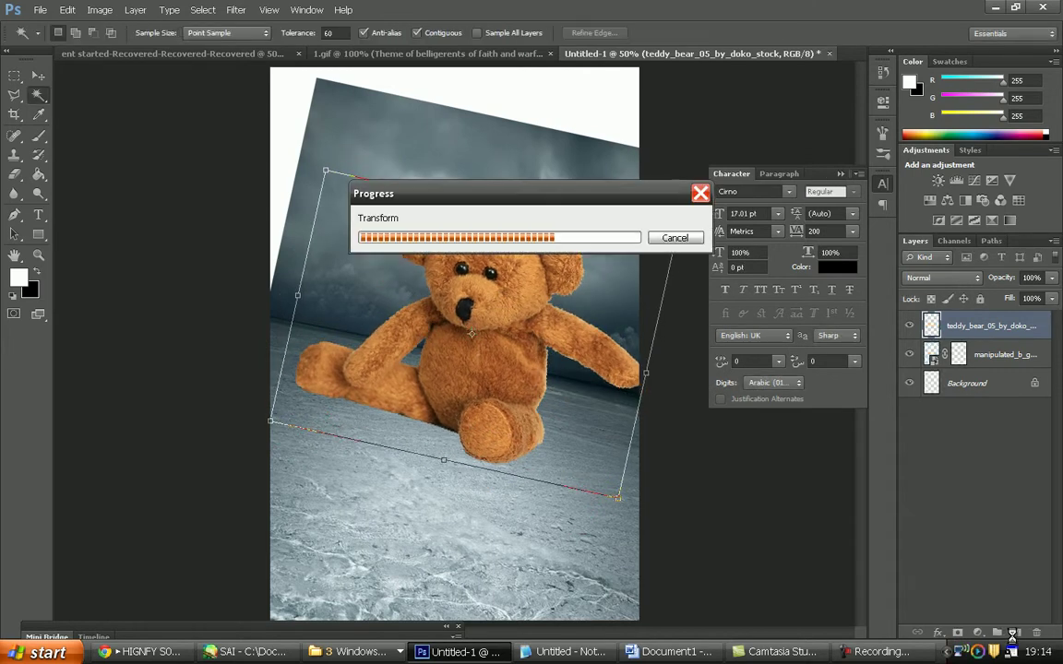
Add a Vibrance adjustment layer above the teddy bear
left_click(1016, 637)
right_click(997, 325)
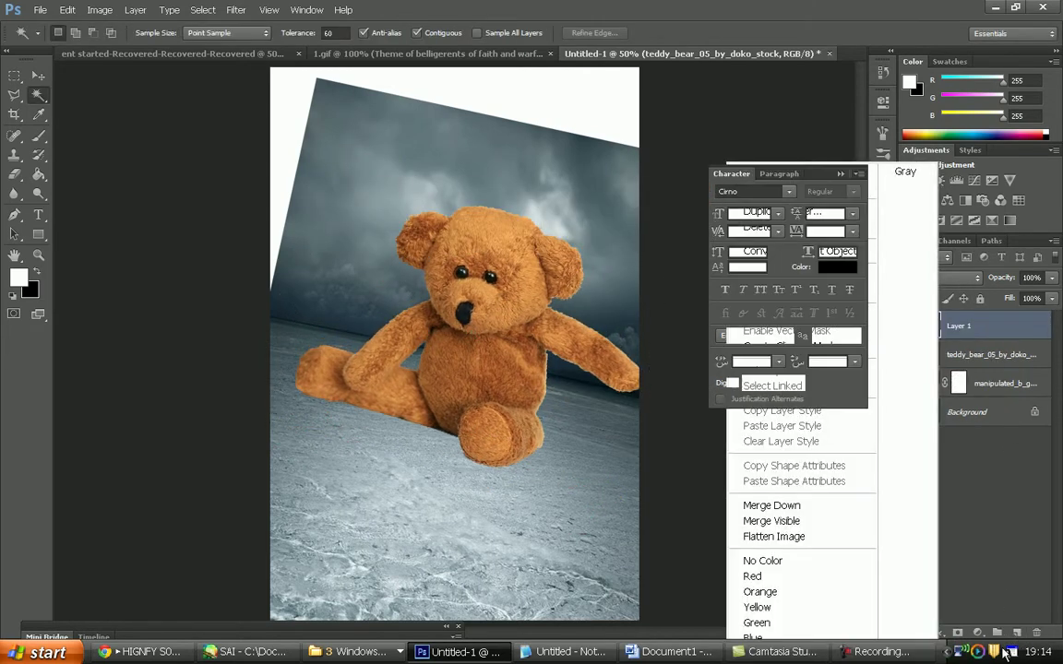
left_click(977, 633)
left_click(903, 450)
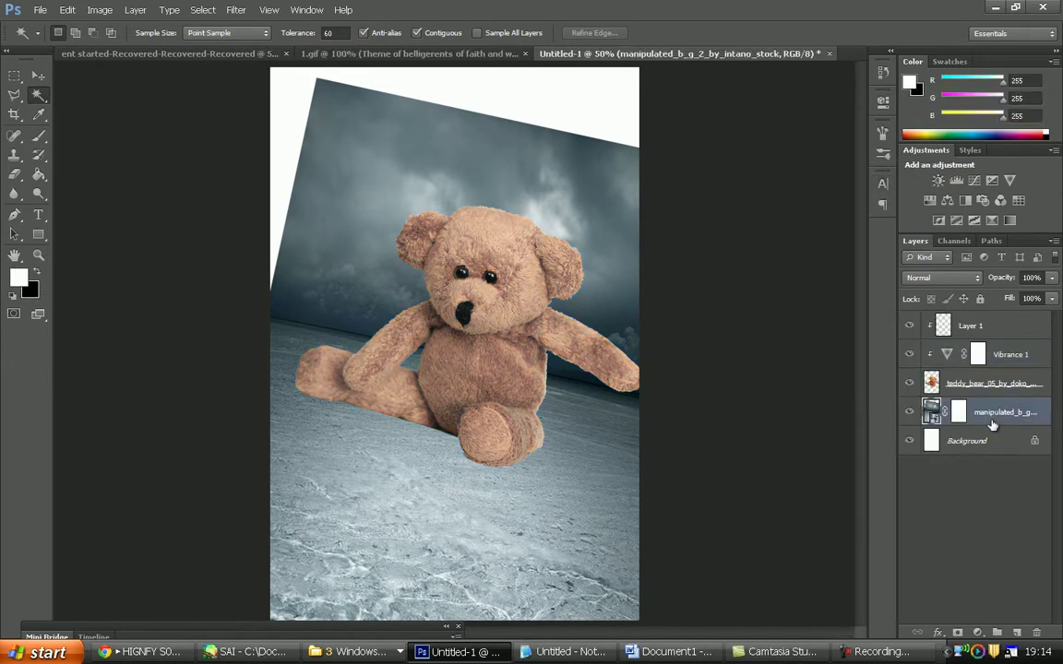
Gaussian-blur the background copy at 46.9 pixels and set it to Color blend mode
left_click(242, 9)
left_click(489, 295)
left_click_drag(502, 358, 514, 349)
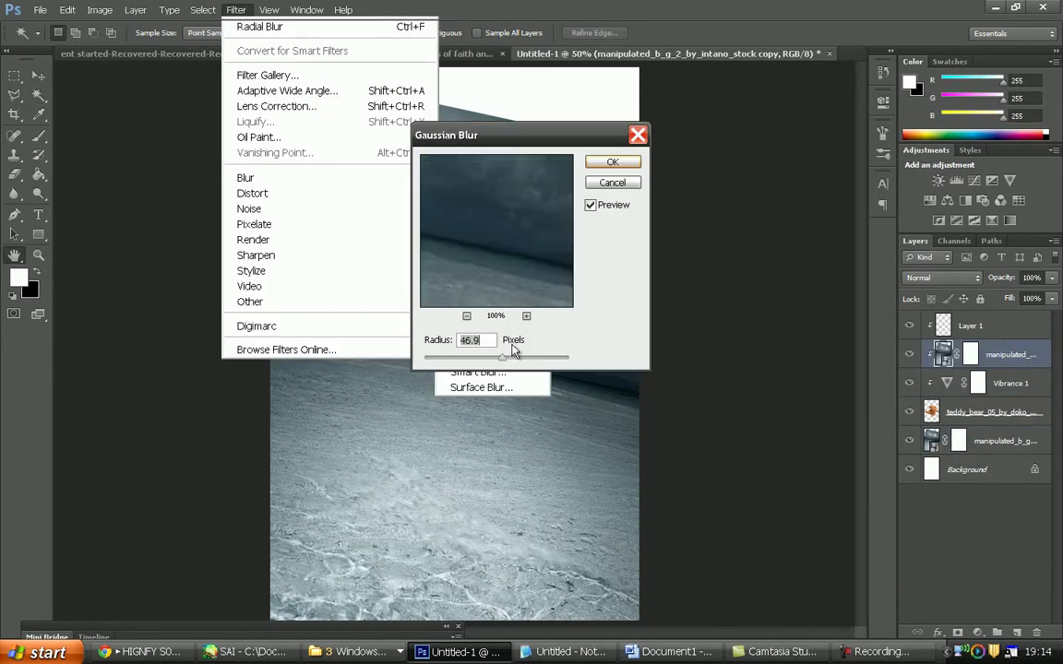
left_click(612, 163)
left_click(941, 276)
left_click(909, 422)
left_click(941, 277)
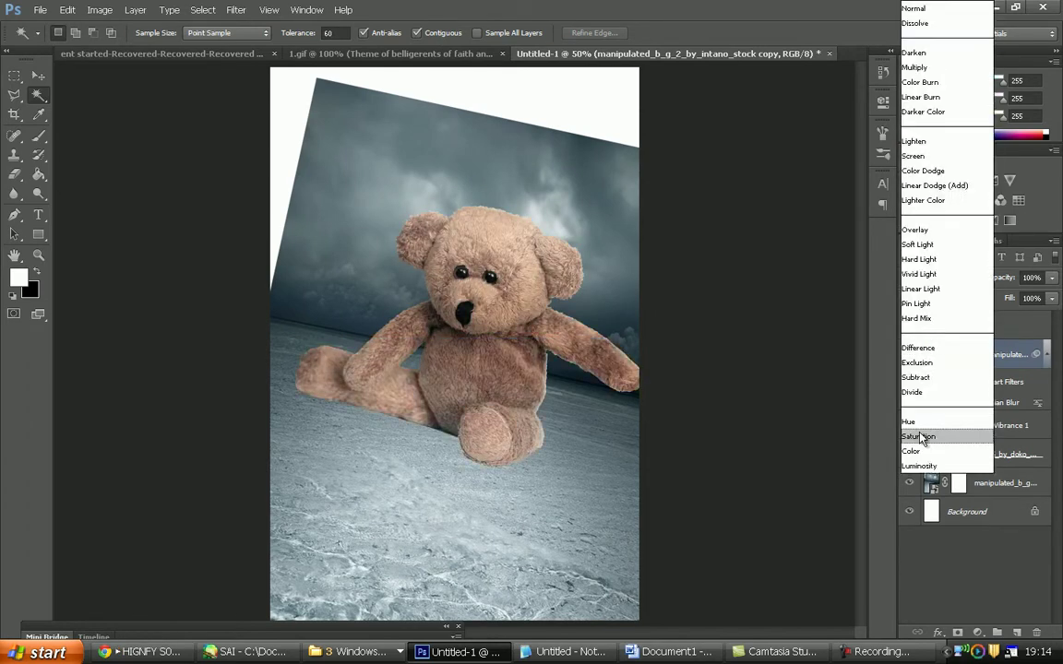
left_click(911, 451)
Scale the teddy bear down and nudge it up and to the right
left_click(992, 454)
key("ctrl+t")
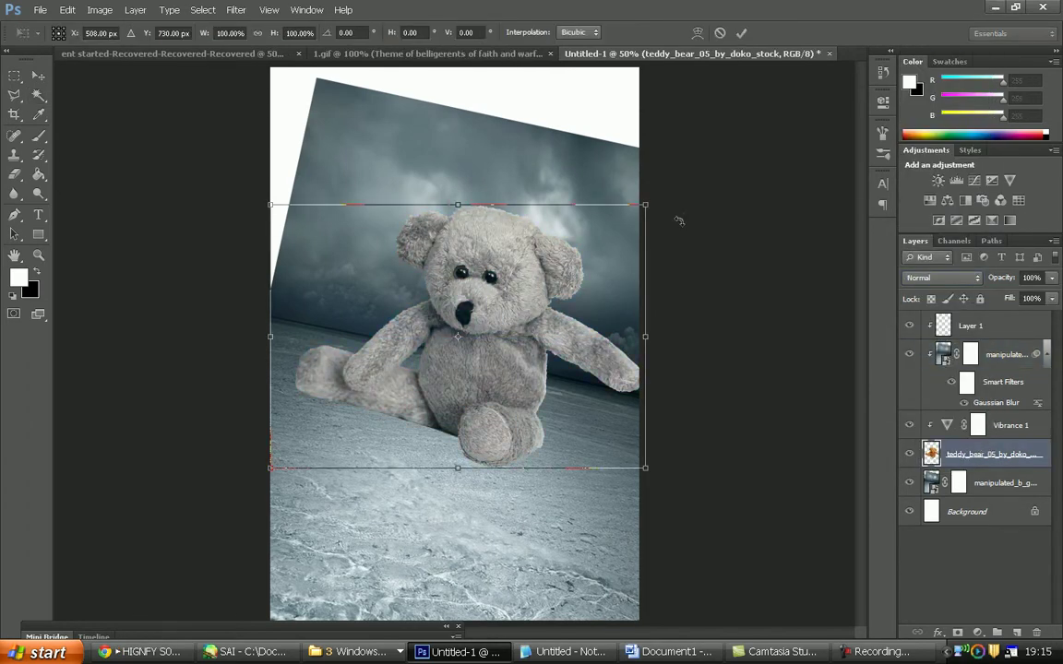
left_click_drag(669, 219, 600, 238)
left_click_drag(464, 366, 480, 352)
key("Return")
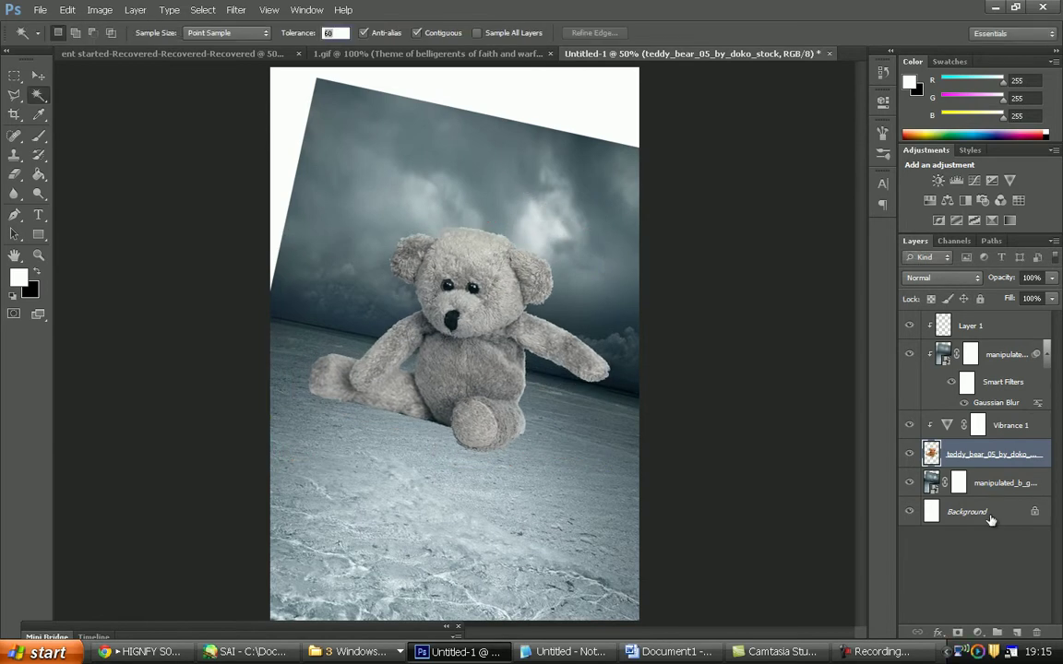
Select the background image layer and set the brush size to 168
left_click(996, 483)
left_click(64, 33)
left_click_drag(18, 67, 27, 67)
Paint the background layer mask to fade out the top clouds
left_click(959, 482)
mouse_move(609, 130)
left_mouse_down()
mouse_move(457, 114)
mouse_move(247, 119)
mouse_move(461, 231)
mouse_move(667, 225)
left_mouse_up()
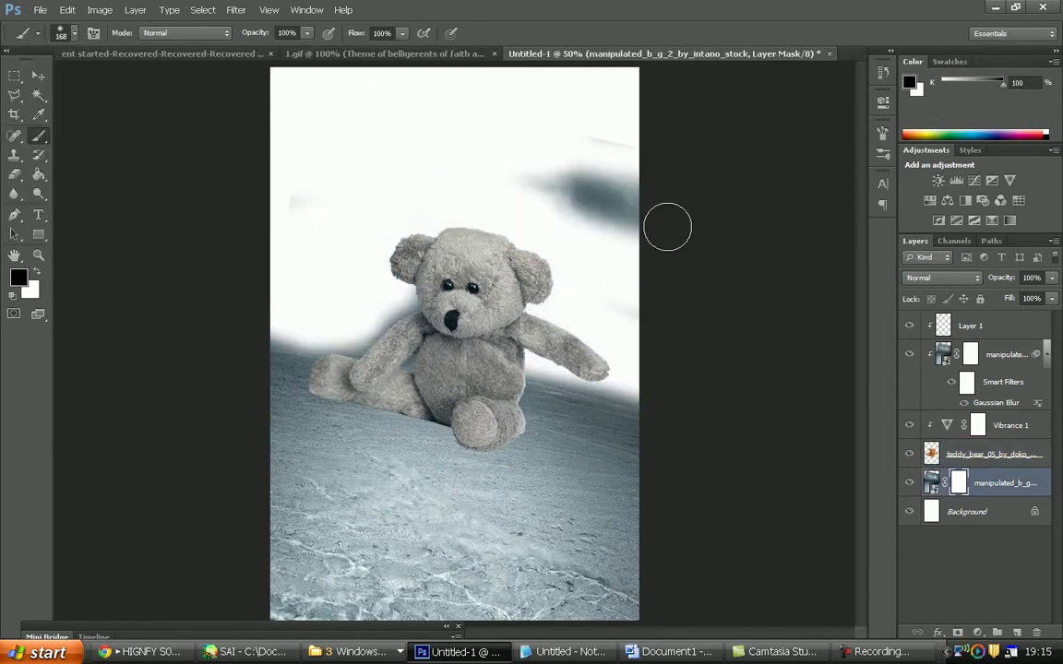
left_click(355, 652)
Place coming_home_sky tilted on the canvas and move it below the ground image
left_click(416, 572)
scroll(430, 309, "down", 5)
mouse_move(462, 458)
left_mouse_down()
mouse_move(585, 262)
mouse_move(579, 302)
left_mouse_up()
key("Return")
key("l")
left_click_drag(1003, 522, 1004, 526)
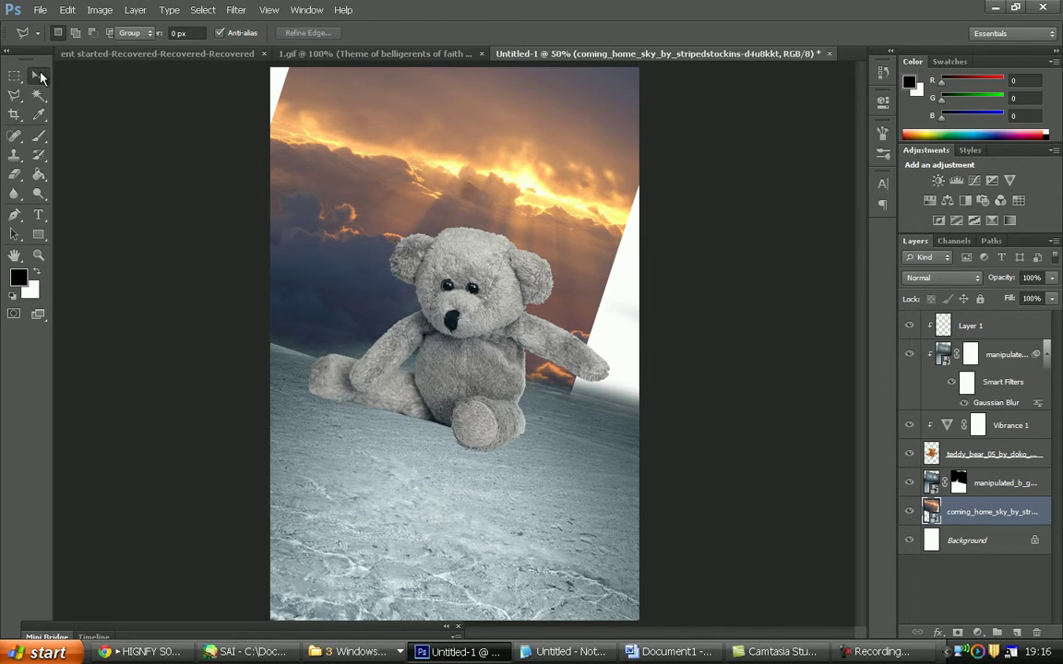
Duplicate the sky into copies filling the gaps and erase the seams between them
left_click(39, 75)
left_click_drag(320, 197, 683, 311)
mouse_move(258, 223)
left_mouse_down()
mouse_move(634, 320)
mouse_move(598, 277)
left_mouse_up()
left_click(492, 184)
left_click(516, 265)
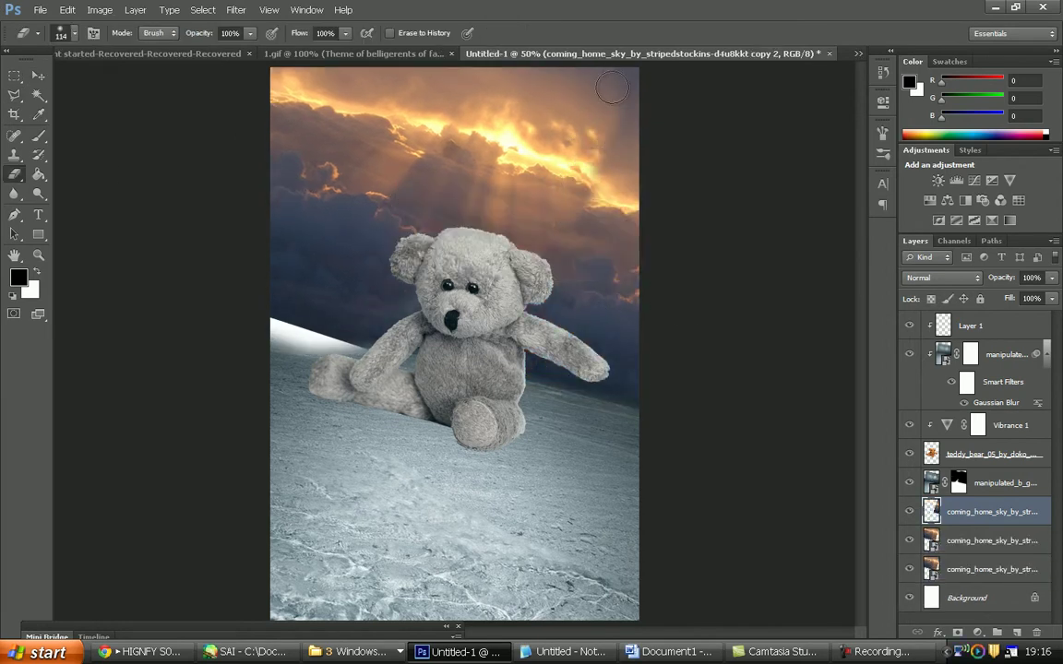
key("v")
key("ctrl+z")
key("e")
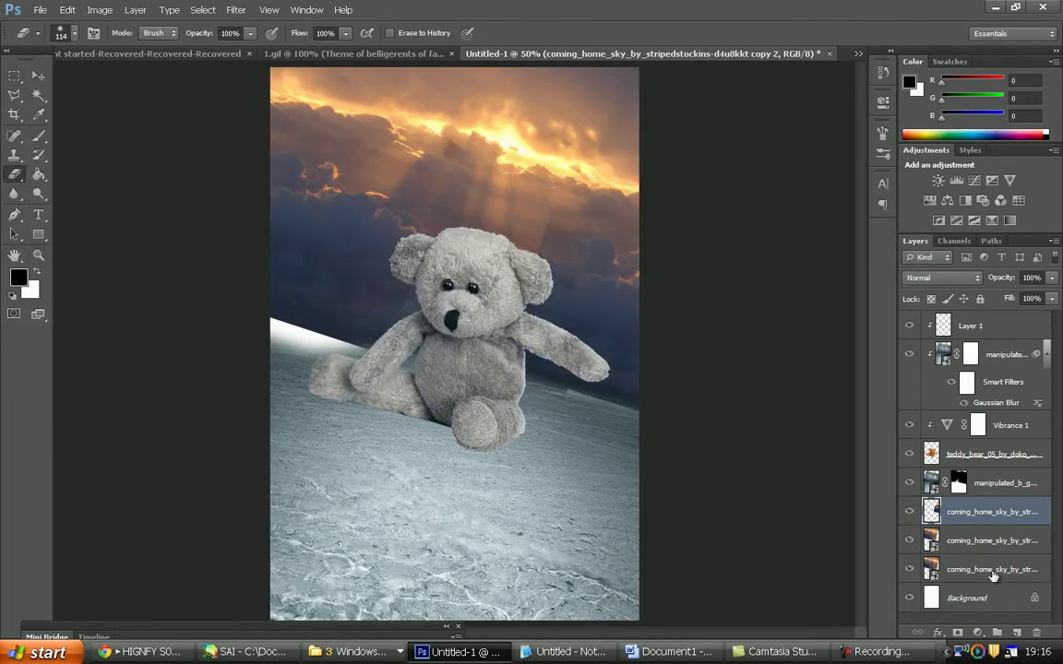
key("v")
left_click(992, 540)
Add a Color Lookup adjustment, trying Crisp_Winter, EdgyAmber and filmstock_50 lookups
left_click(976, 633)
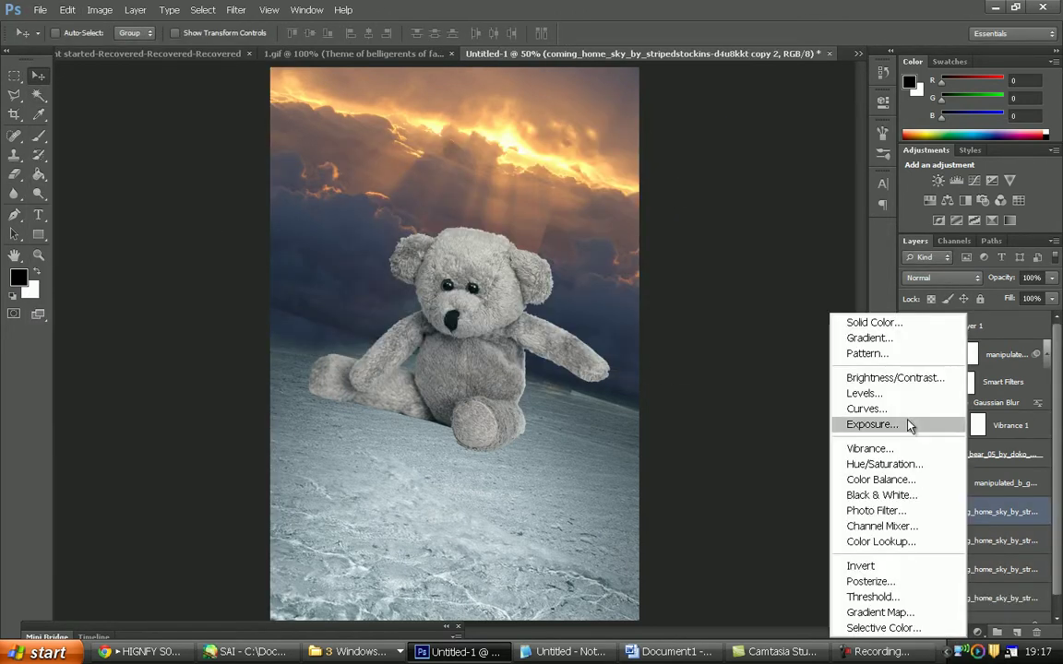
left_click(886, 526)
left_click(761, 140)
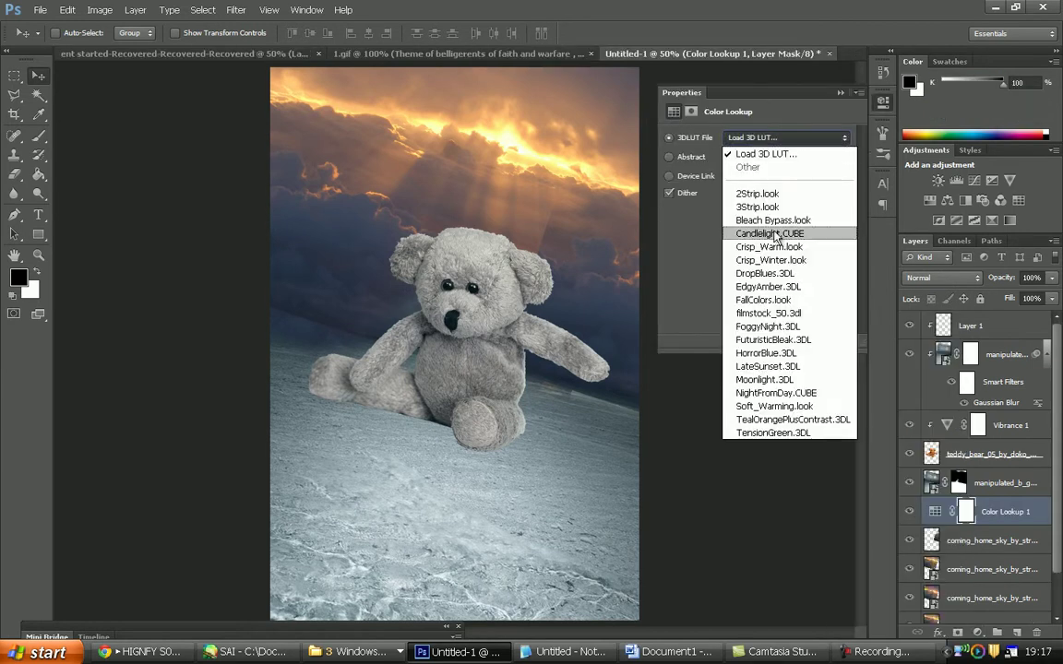
left_click(778, 261)
key("Down")
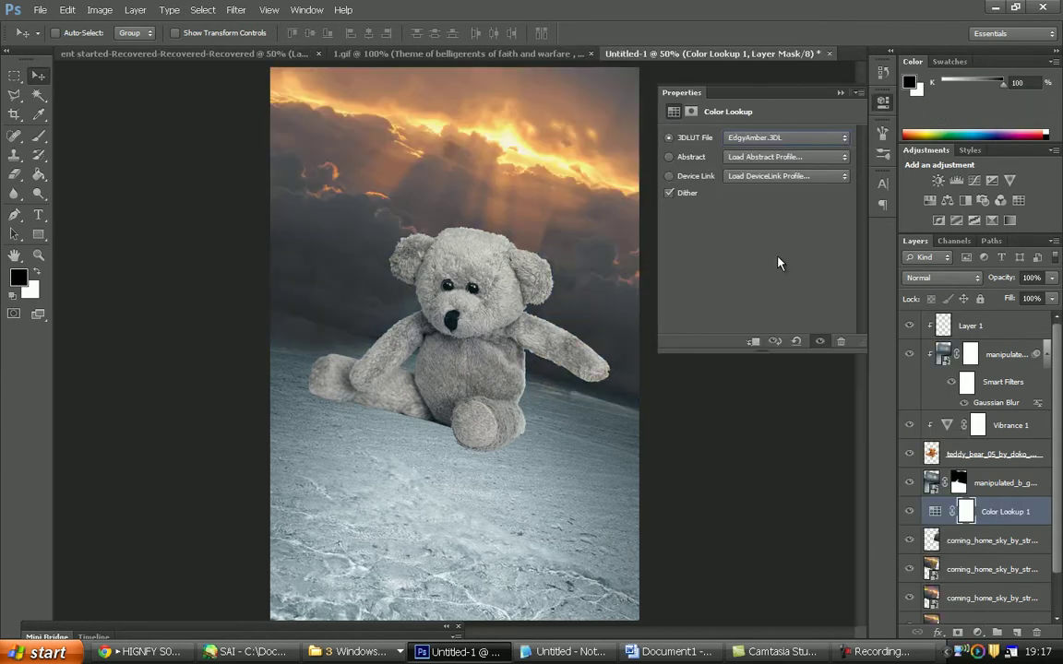
left_click(785, 137)
left_click(759, 312)
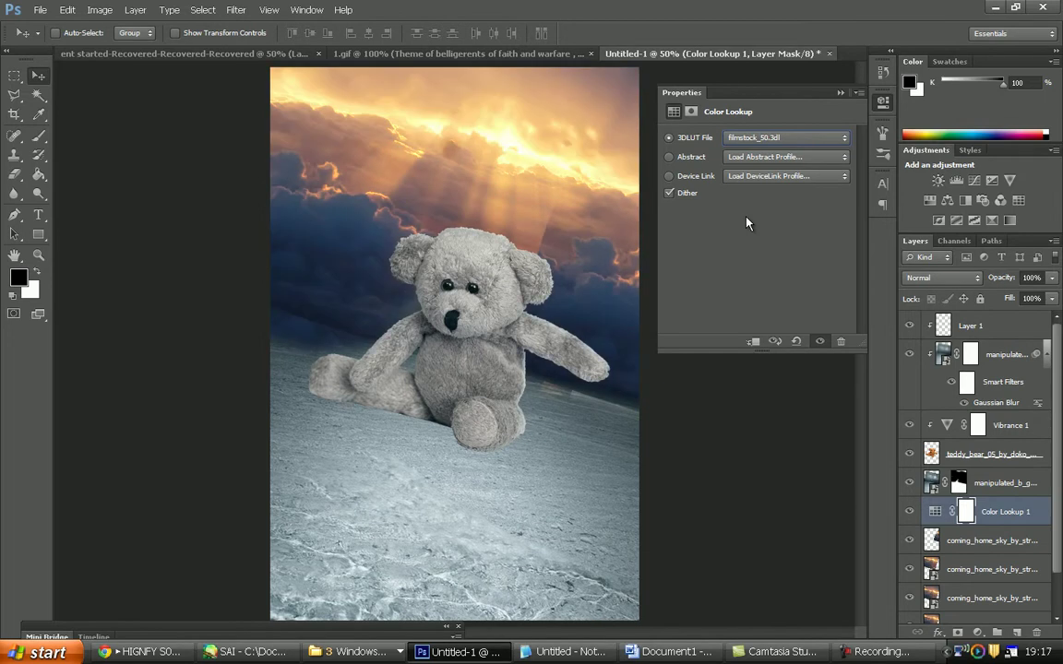
Duplicate the lookup layer and try FoggyNight, TealOrangePlusContrast, NightFromDay, Moonlight and HorrorBlue
left_click_drag(994, 624, 1016, 633)
left_click(785, 137)
left_click(759, 329)
left_click(757, 137)
left_click(793, 418)
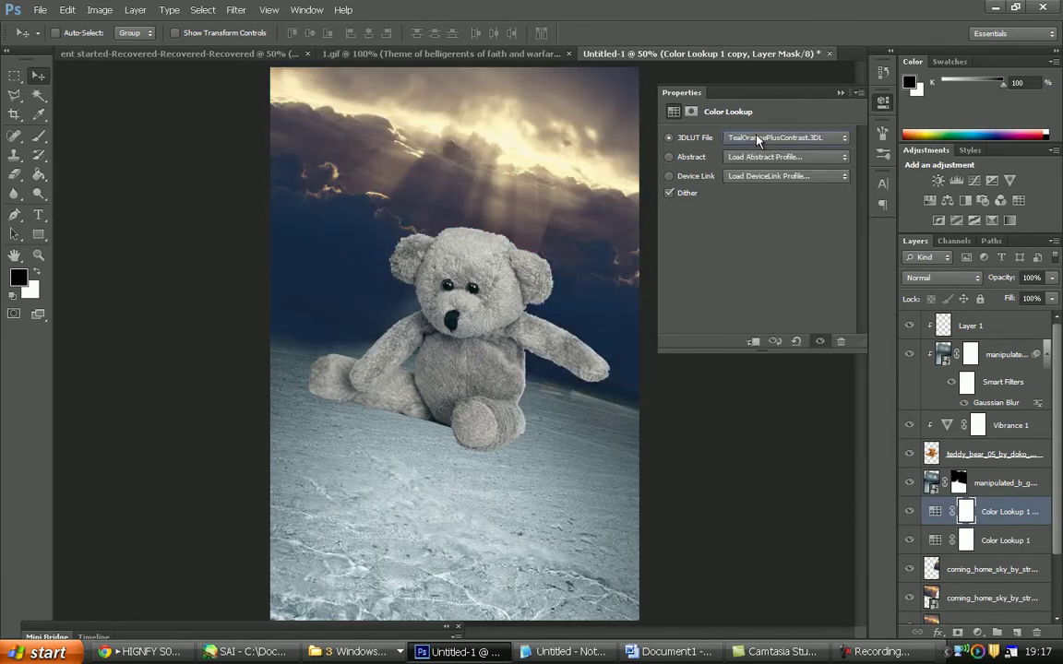
left_click(756, 137)
left_click(775, 392)
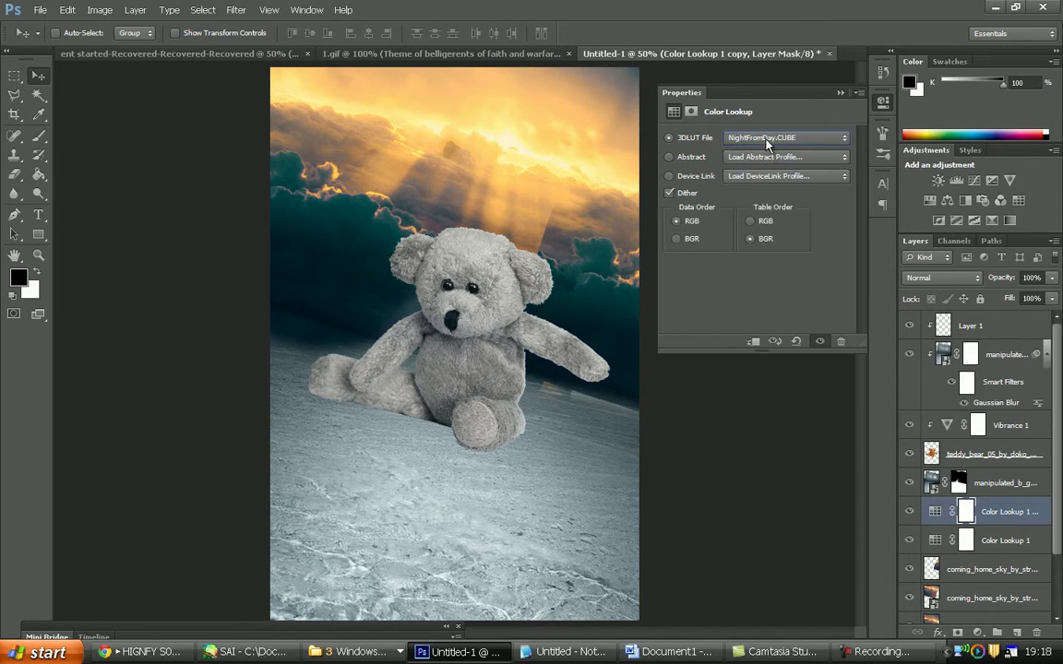
left_click(767, 138)
left_click(802, 381)
left_click(814, 139)
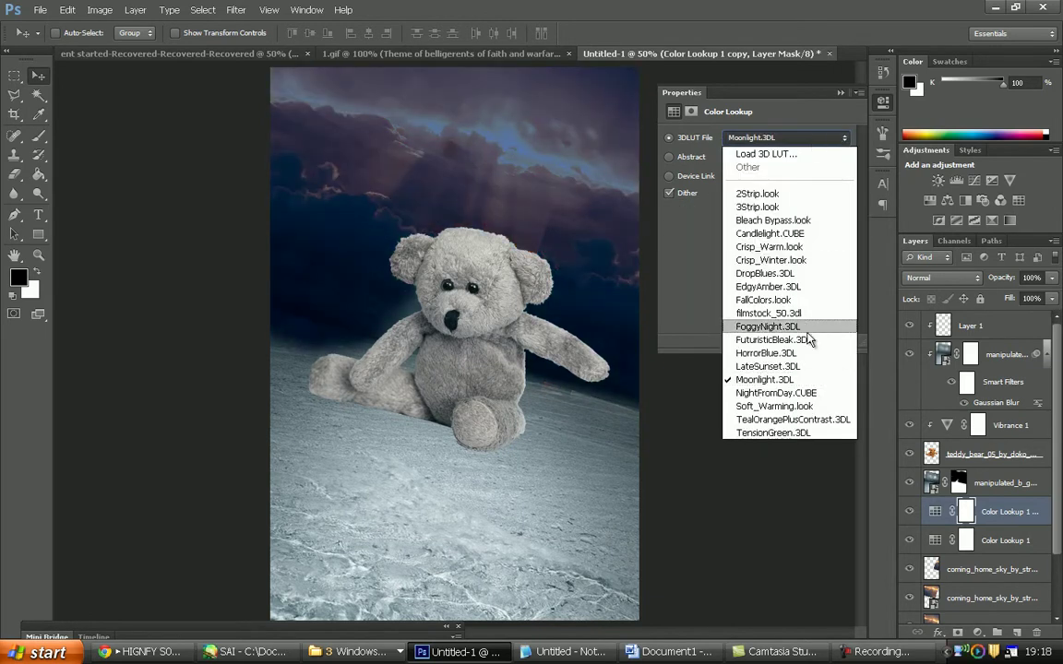
left_click(766, 352)
Hide the filmstock_50 lookup, set the copy to Moonlight.3DL, and reorder the layers
left_click(909, 539)
left_click(784, 137)
left_click(784, 381)
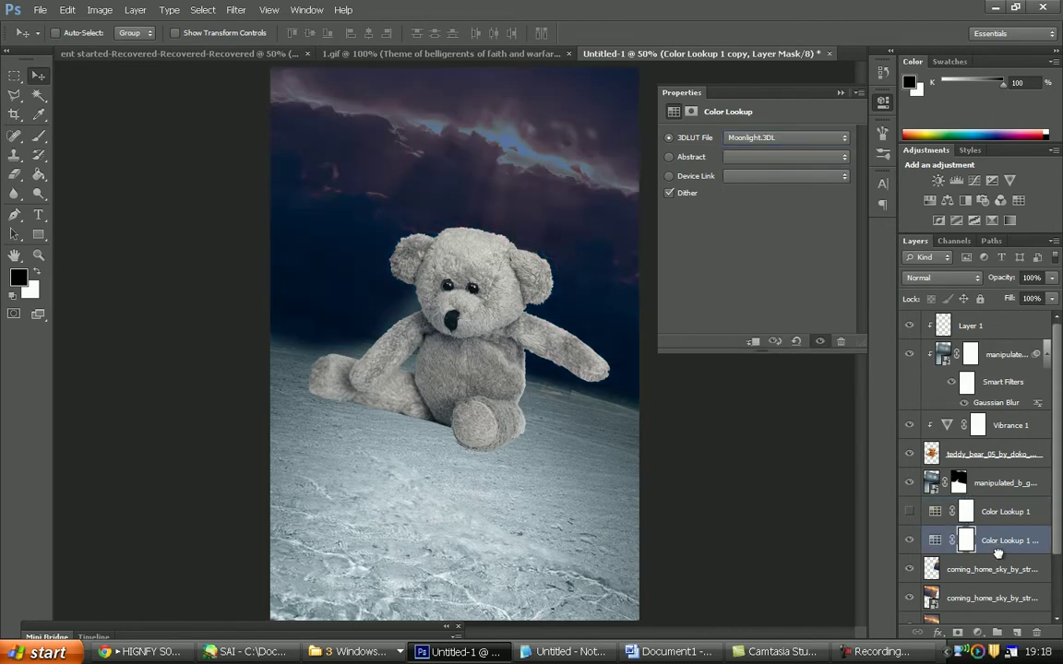
left_click_drag(1014, 548, 922, 503)
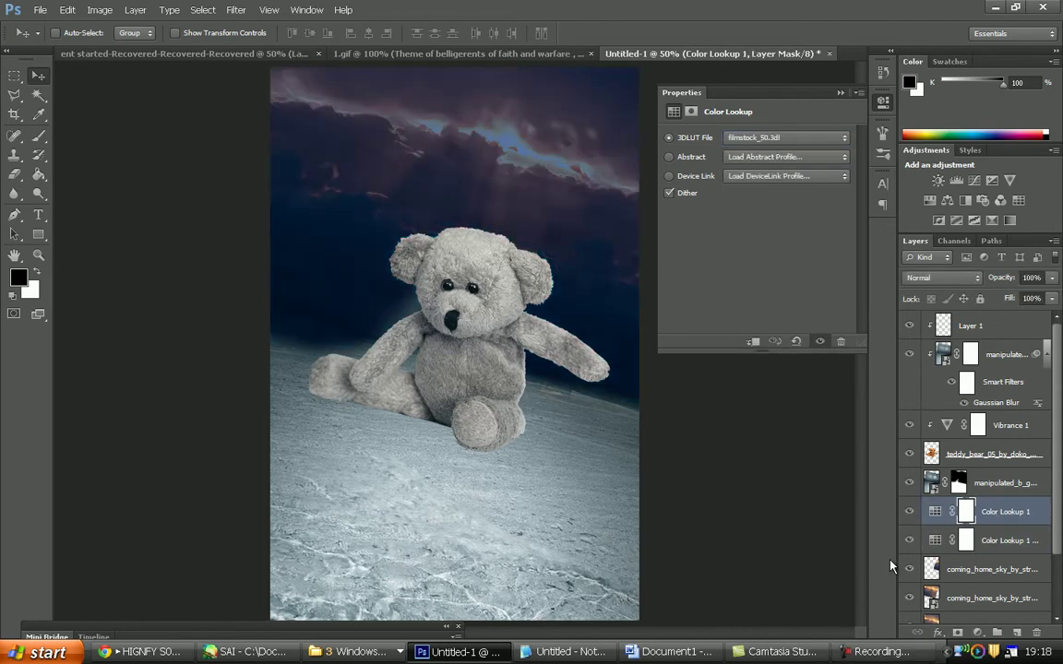
left_click_drag(1015, 542, 1019, 524)
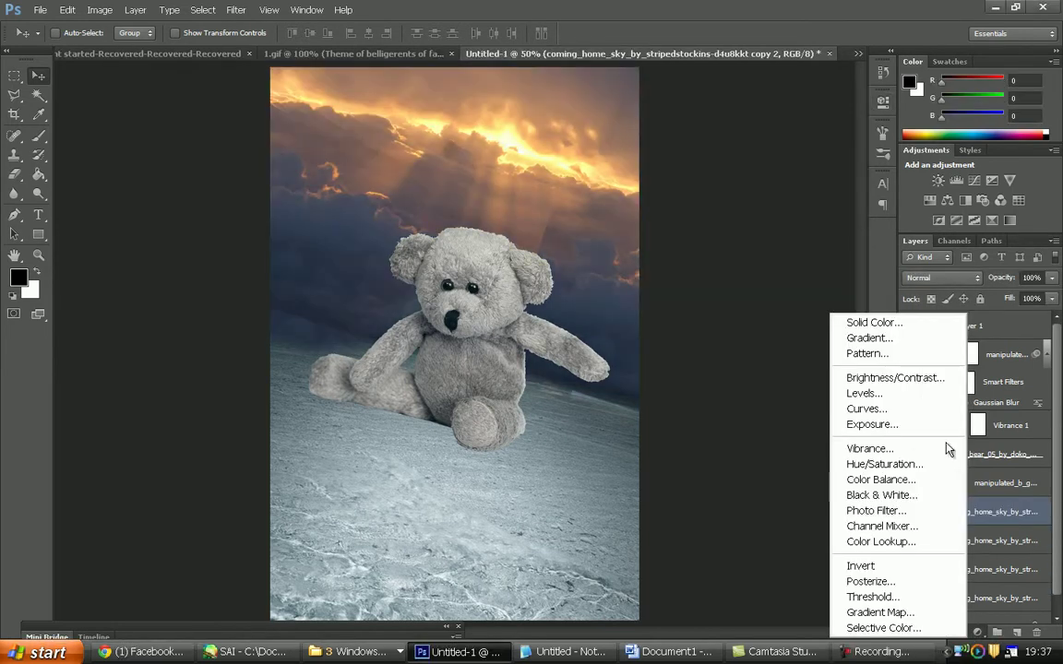
Add trial Vibrance and Curves adjustments, pulling green and red curves down for a purple-blue sky
left_click(948, 448)
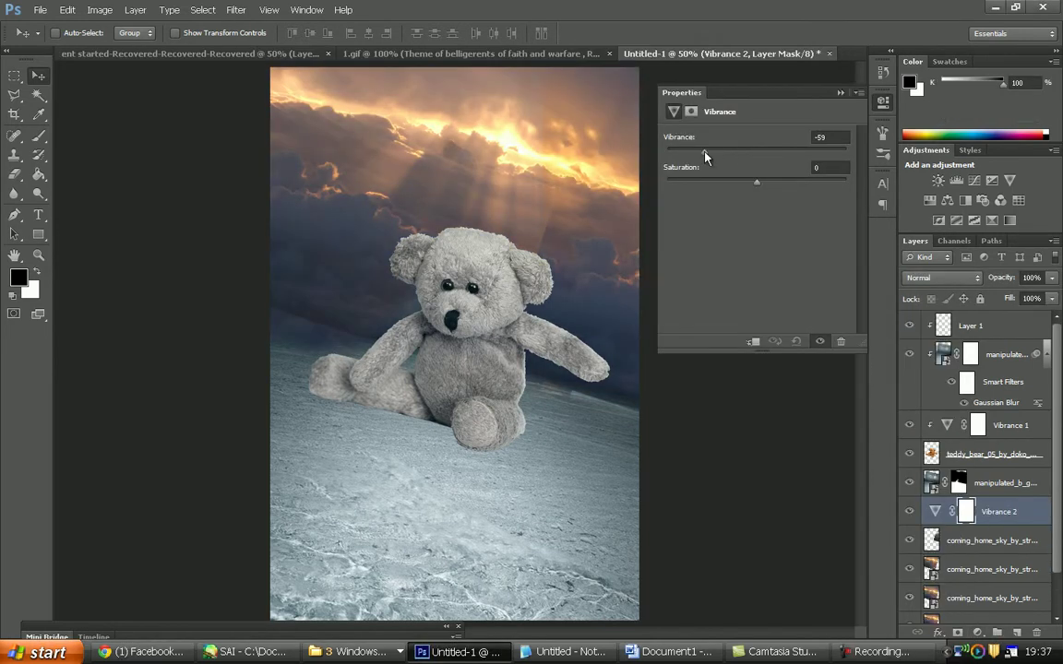
left_click(866, 408)
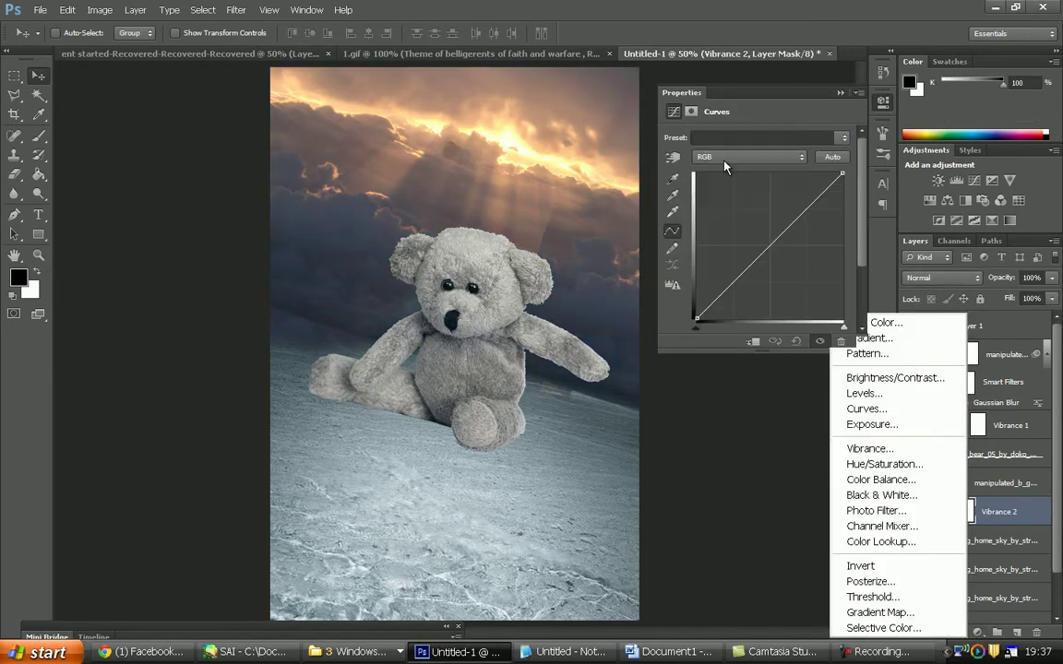
left_click_drag(772, 253, 779, 277)
left_click(748, 156)
left_click(720, 177)
left_click_drag(772, 230, 787, 260)
left_click(748, 156)
left_click(706, 198)
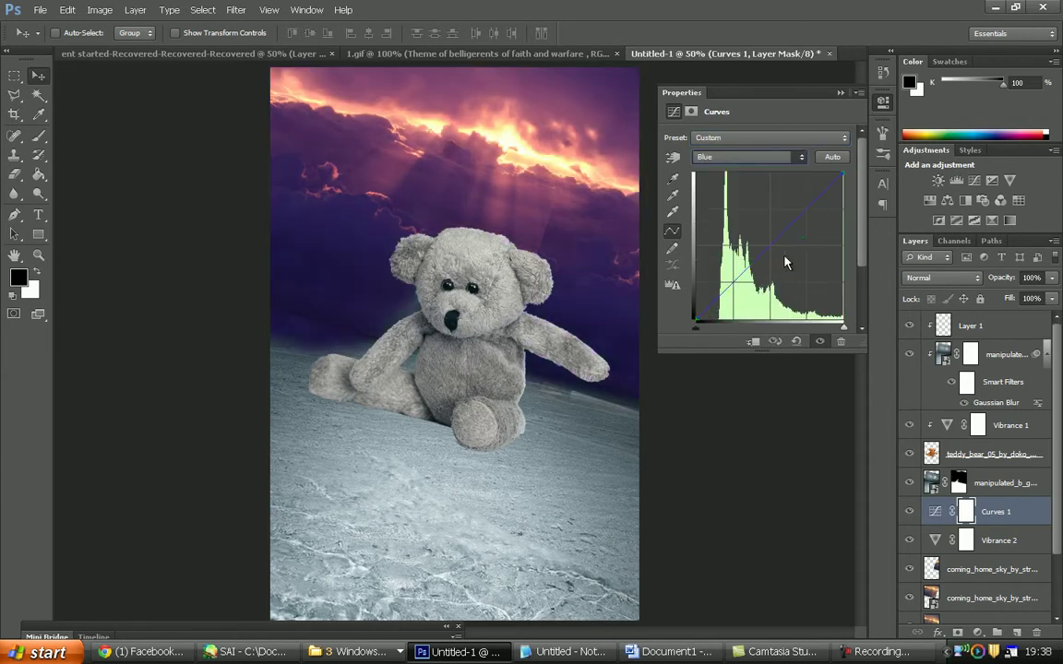
left_click(748, 156)
left_click(710, 157)
left_click_drag(785, 233, 791, 294)
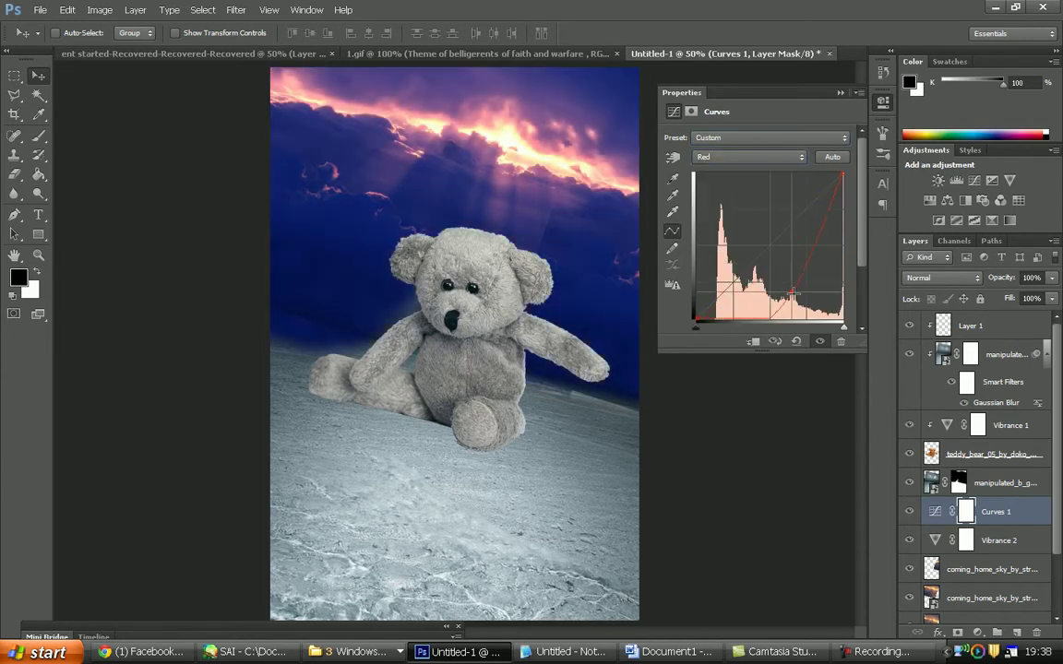
Delete the trial Vibrance 2 and Curves 1 sky adjustments
left_click(845, 95)
left_click(941, 277)
left_click(922, 422)
left_click_drag(967, 540, 968, 511)
left_click(1036, 633)
left_click(465, 253)
key("Delete")
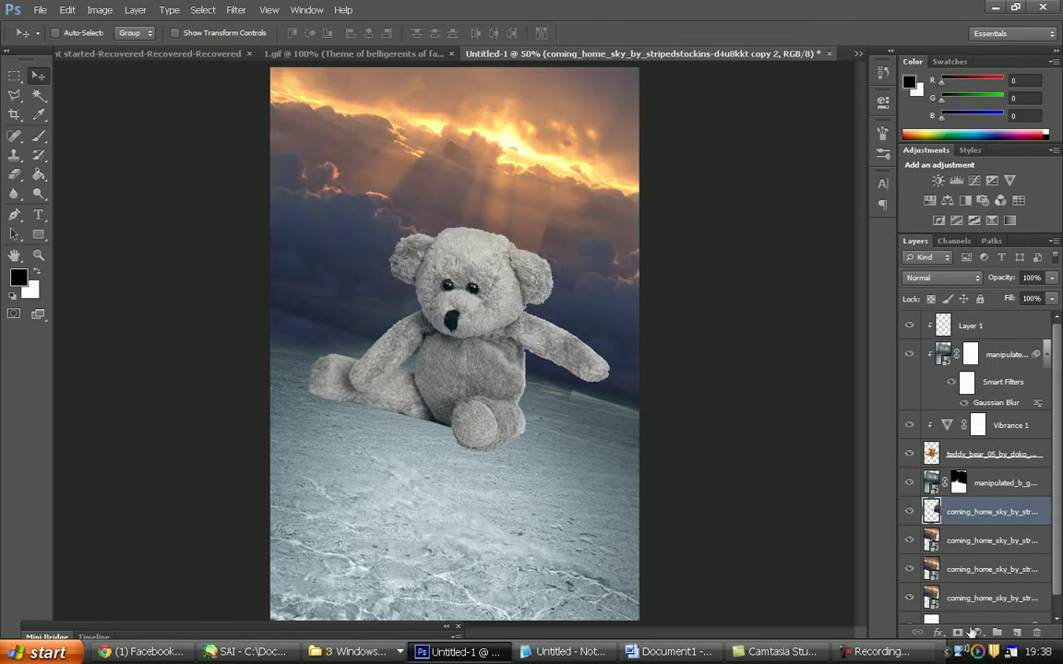
Add a Photo Filter adjustment using the Cooling Filter (80)
left_click(977, 633)
left_click(875, 510)
left_click(775, 138)
left_click(747, 192)
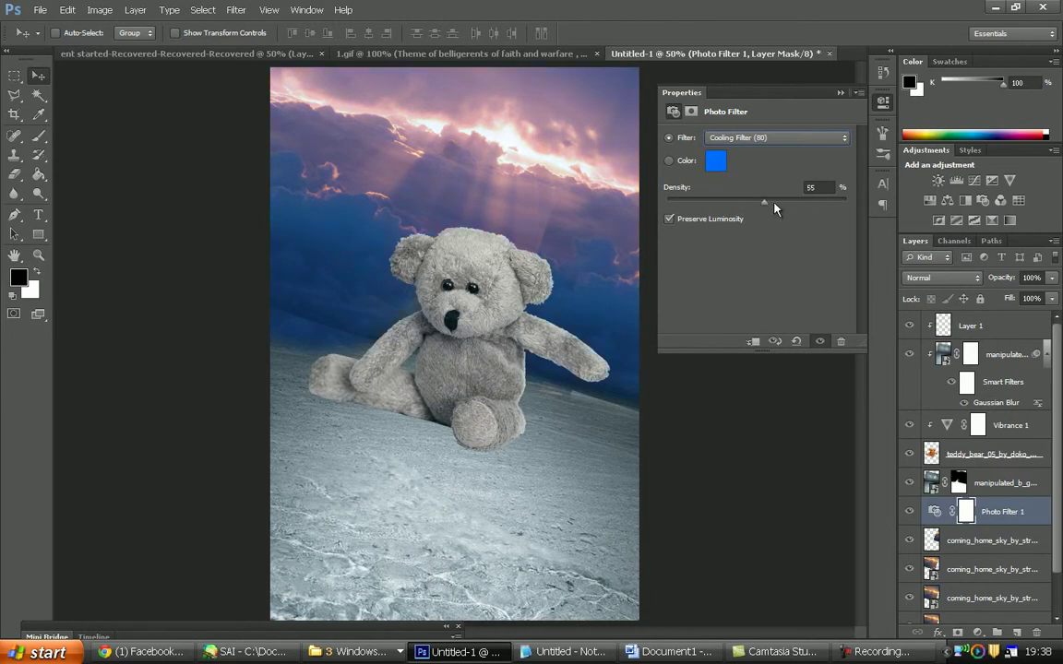
Add Vibrance at -62 and Brightness/Contrast with contrast 84 to mute the sky
left_click(977, 635)
left_click(870, 449)
left_click_drag(756, 150, 701, 151)
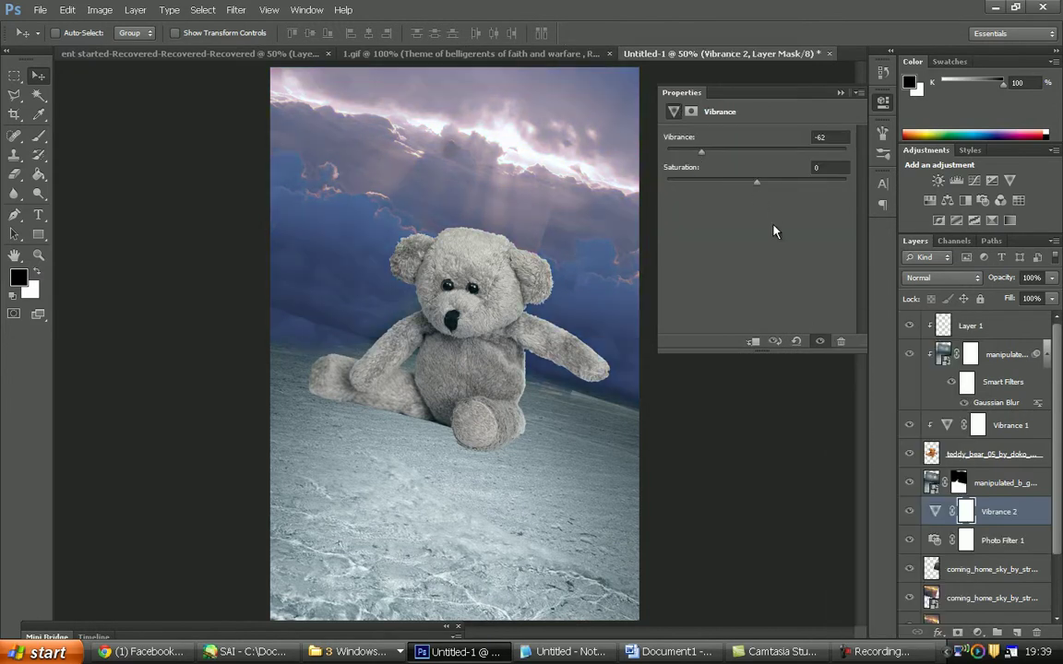
left_click(977, 635)
left_click(895, 377)
left_click_drag(757, 204, 808, 205)
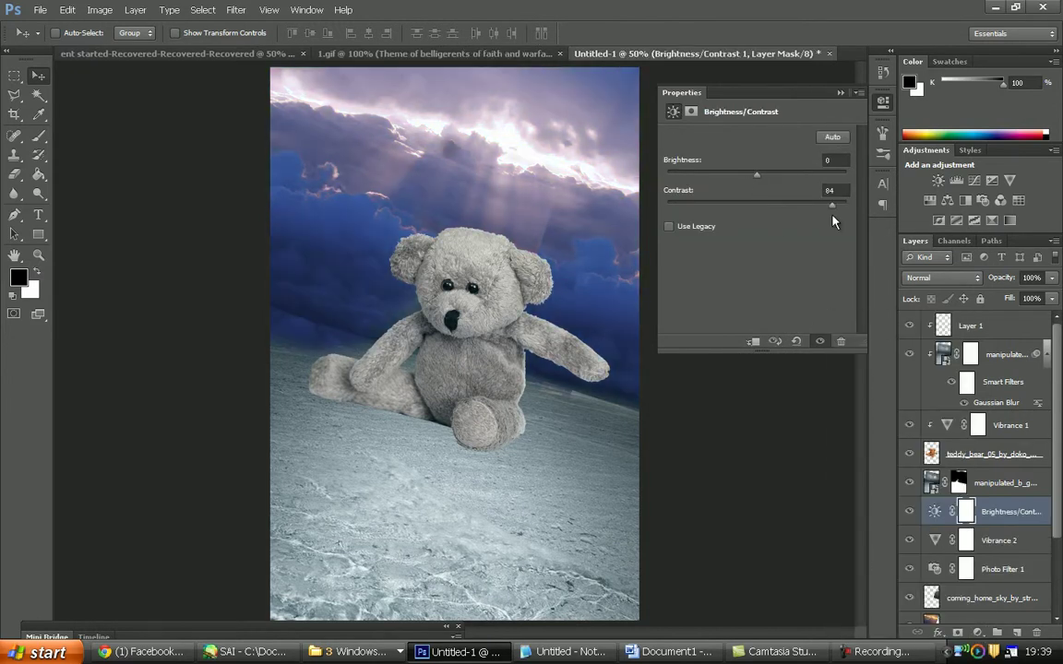
Add a Color Lookup adjustment starting from Moonlight.3DL and step through nearby looks
left_click(841, 92)
left_click(979, 637)
left_click(871, 500)
left_click(803, 139)
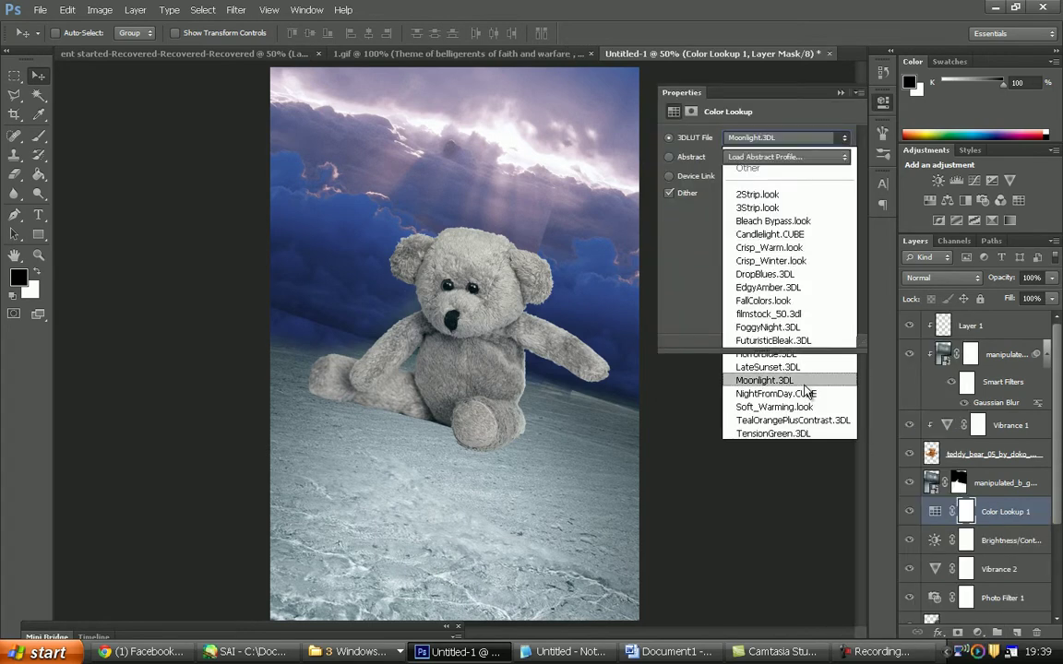
left_click(770, 374)
left_click(812, 138)
key("Up")
key("Up")
key("Up")
key("Return")
left_click(812, 138)
key("Down")
key("Down")
key("Down")
key("Return")
left_click(840, 92)
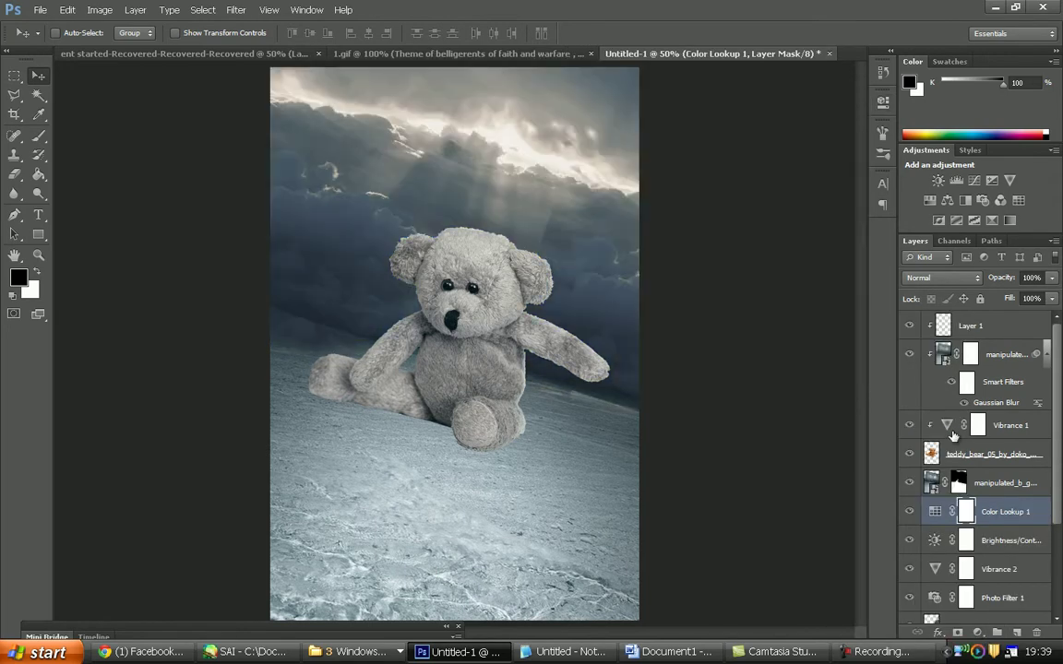
Place the skull pile images above Layer 1 and hide all but one of them
left_click(970, 326)
left_click(403, 660)
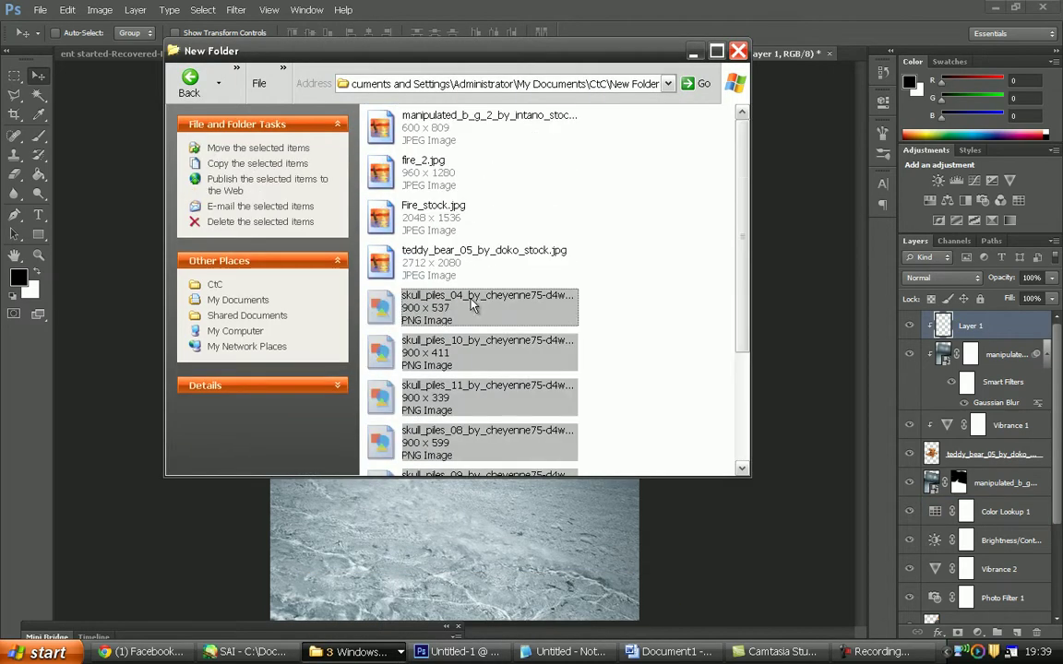
left_click_drag(462, 308, 583, 538)
key("Return")
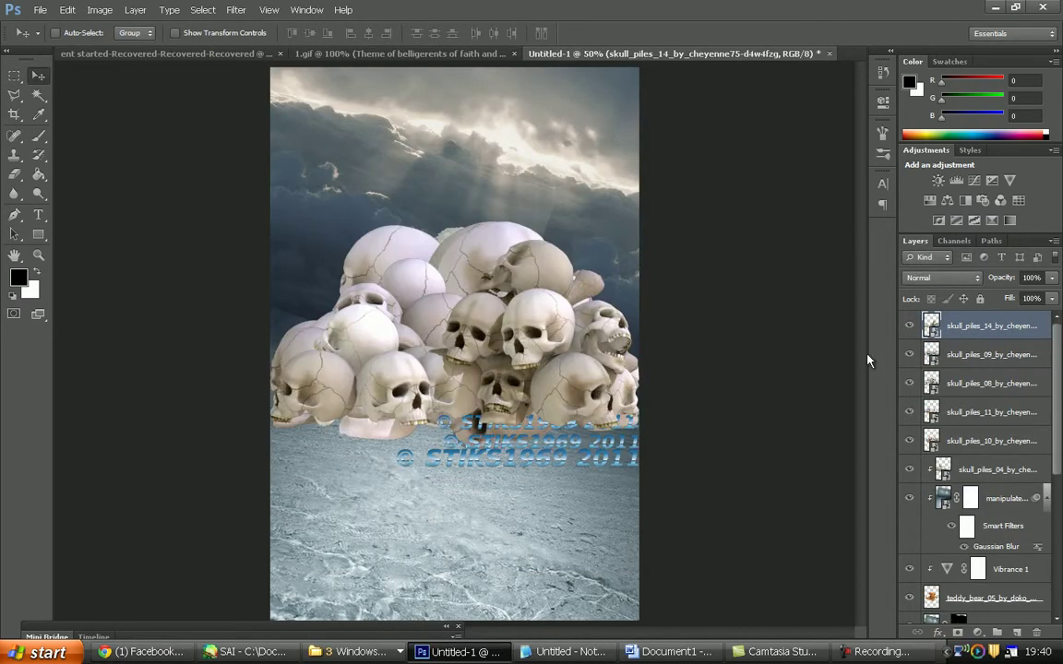
left_click_drag(909, 354, 909, 470)
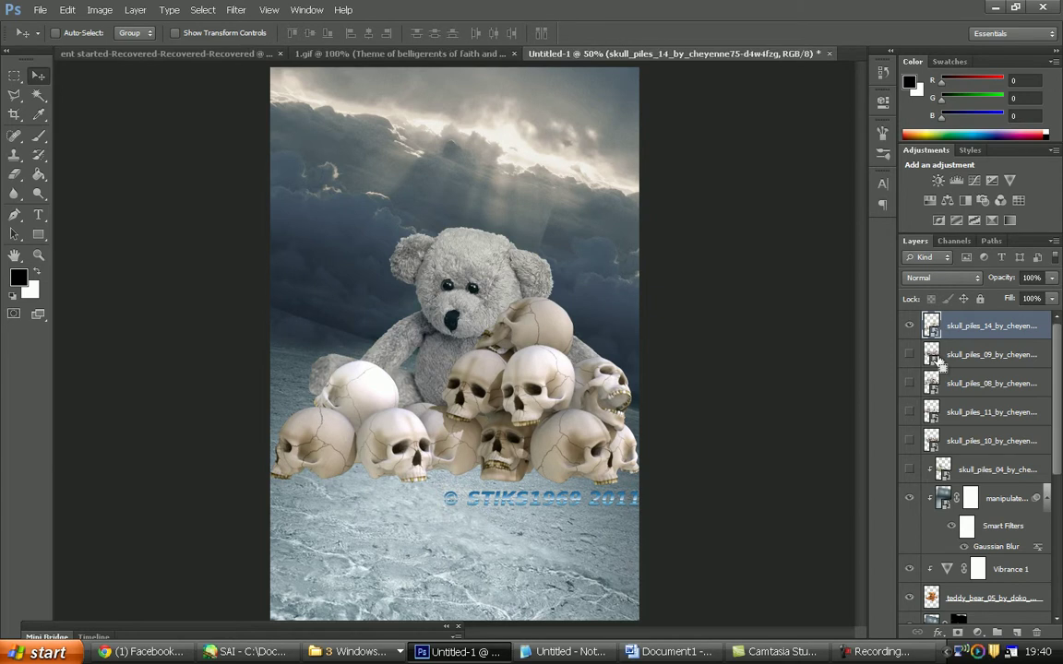
Duplicate skull_piles_14, shrink the copy near the bear, flip it vertically and rotate it left along the ground
key("ctrl+j")
key("ctrl+t")
left_click_drag(270, 295, 417, 401)
key("Return")
left_click(68, 9)
left_click(321, 467)
key("ctrl+t")
left_click_drag(406, 433, 356, 395)
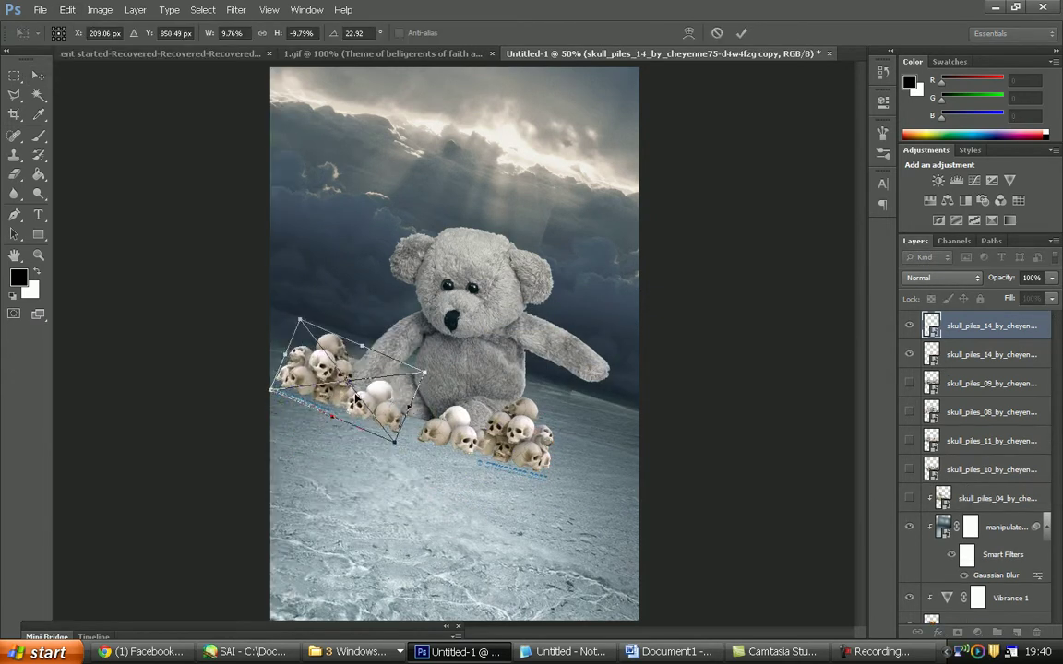
Show skull_piles_09, shrink and rotate it to follow the slope, and move it to the top of the stack
key("Return")
left_click(908, 383)
left_click(987, 383)
key("ctrl+t")
left_click_drag(640, 257, 451, 391)
left_click_drag(502, 512, 516, 489)
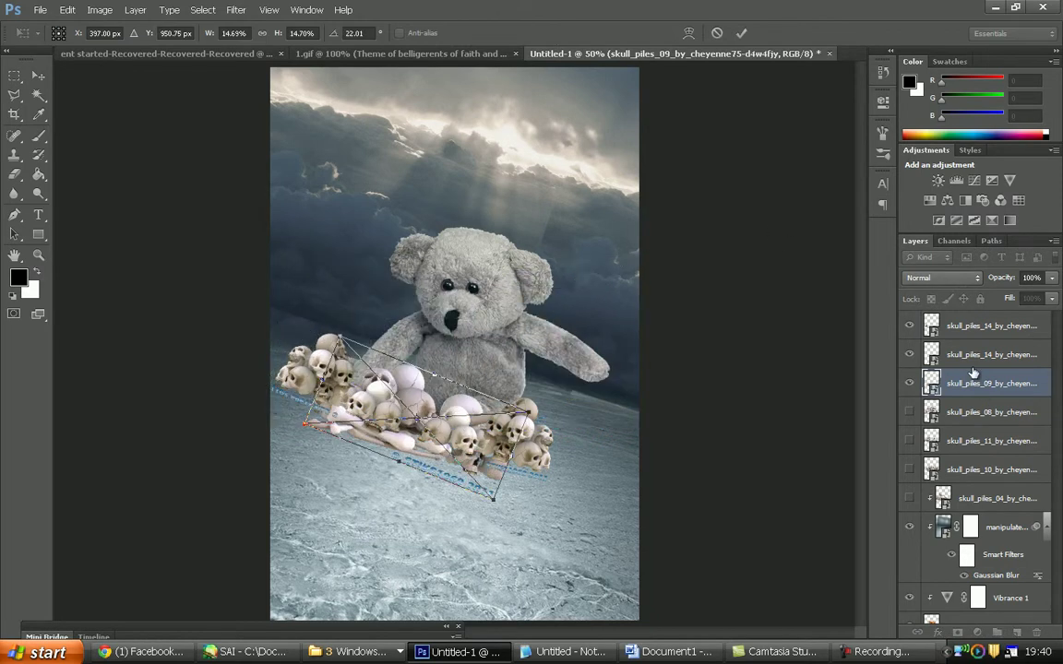
key("Return")
left_click_drag(973, 372, 969, 328)
key("ctrl+t")
left_click_drag(474, 373, 429, 431)
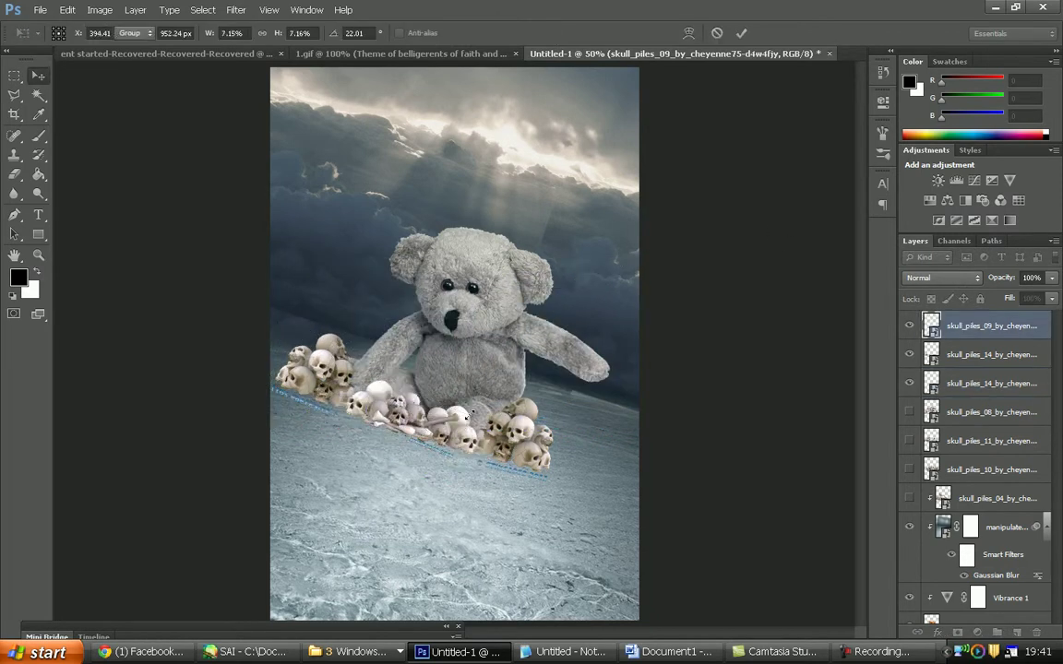
key("Return")
Show skull_piles_10, shrink it onto the left of the heap and place it below the skull_piles_14 layers
left_click(909, 470)
left_click_drag(987, 469, 987, 355)
key("ctrl+t")
left_click_drag(865, 237, 389, 374)
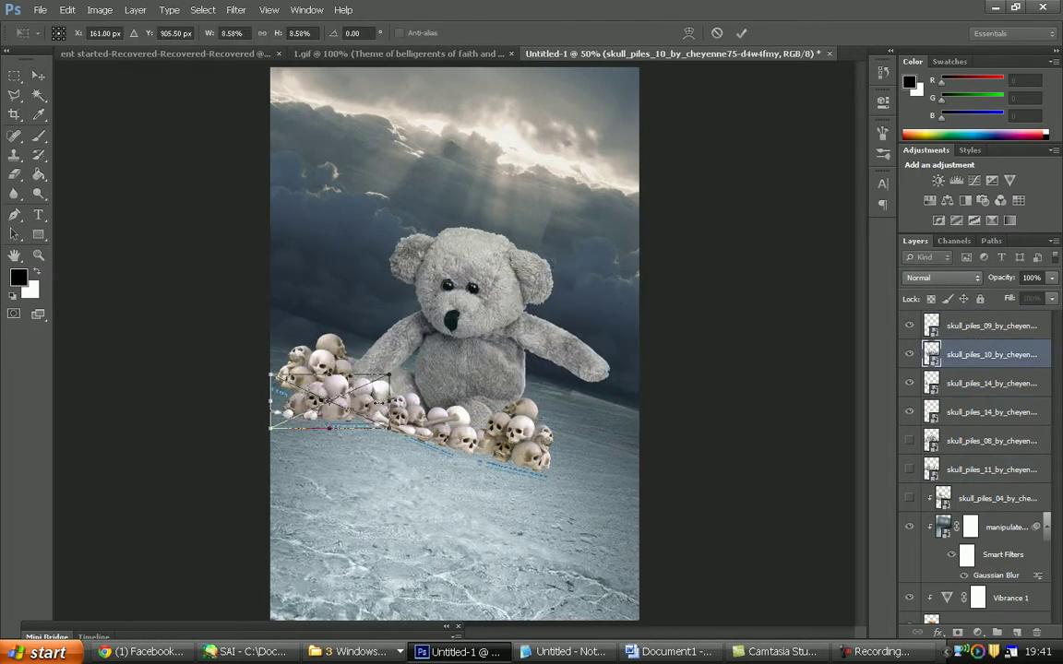
key("Return")
left_click_drag(987, 354, 987, 412)
left_click_drag(374, 401, 401, 386)
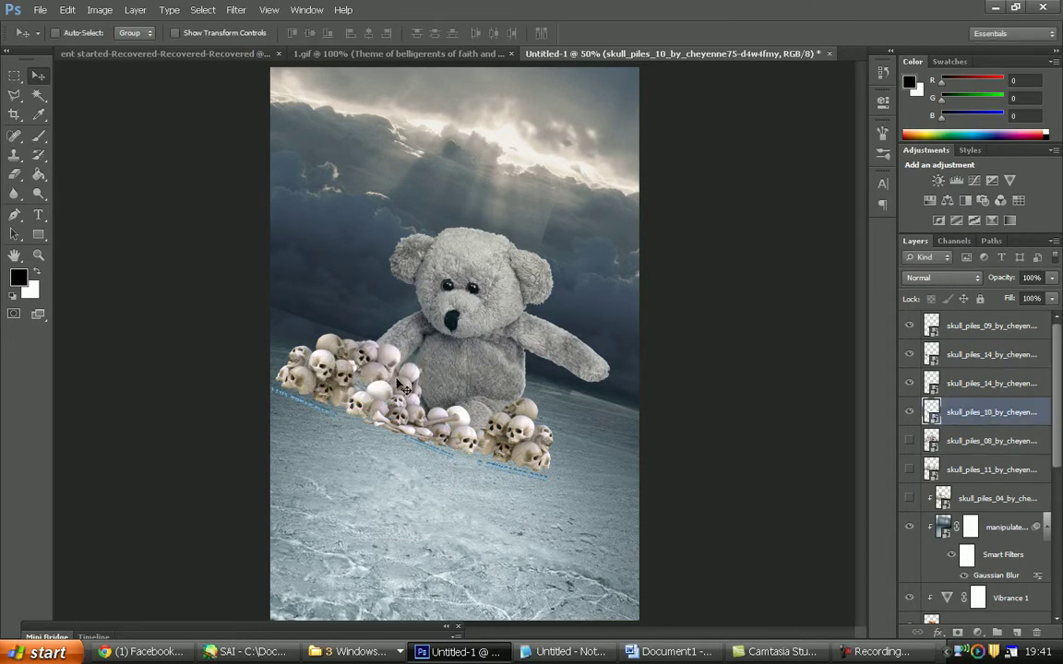
Show skull_piles_08 and shrink it down onto the heap
left_click(987, 440)
left_click(909, 440)
key("ctrl+t")
mouse_move(559, 295)
left_mouse_down()
mouse_move(477, 376)
mouse_move(645, 408)
mouse_move(503, 378)
mouse_move(599, 423)
left_mouse_up()
key("Return")
Show skull_piles_11 and rasterize the smart object so it can be erased
left_click(987, 498)
left_click(909, 498)
key("ctrl+t")
key("Return")
left_click(14, 173)
left_click(505, 266)
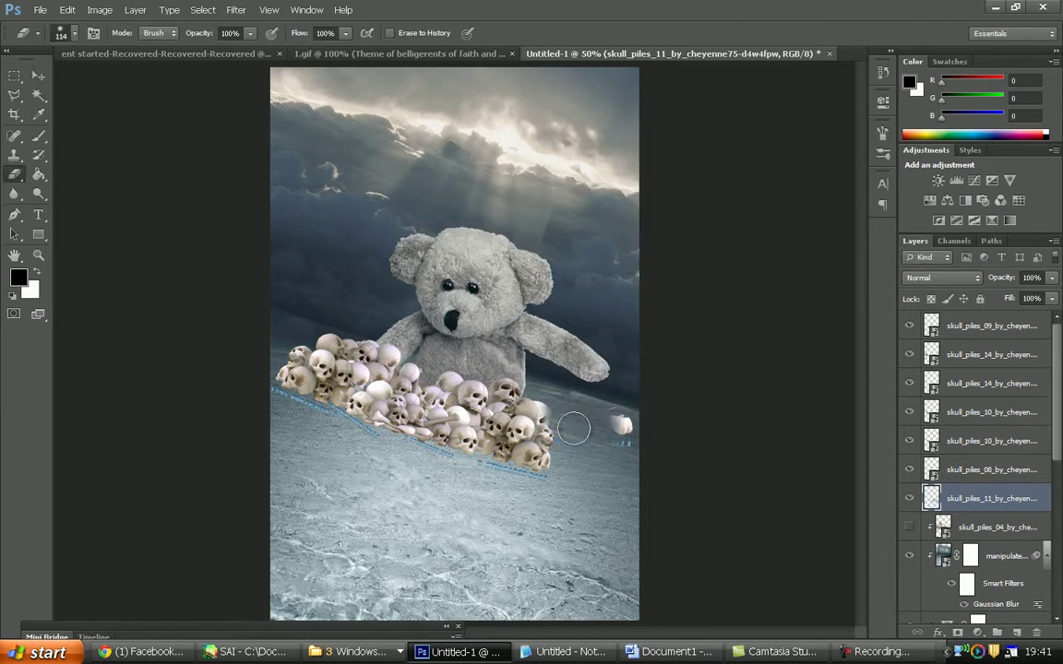
Lasso and delete the stray skull and bone from skull_piles_11, then return the view to 100%
key("z")
left_click_drag(516, 360, 638, 489)
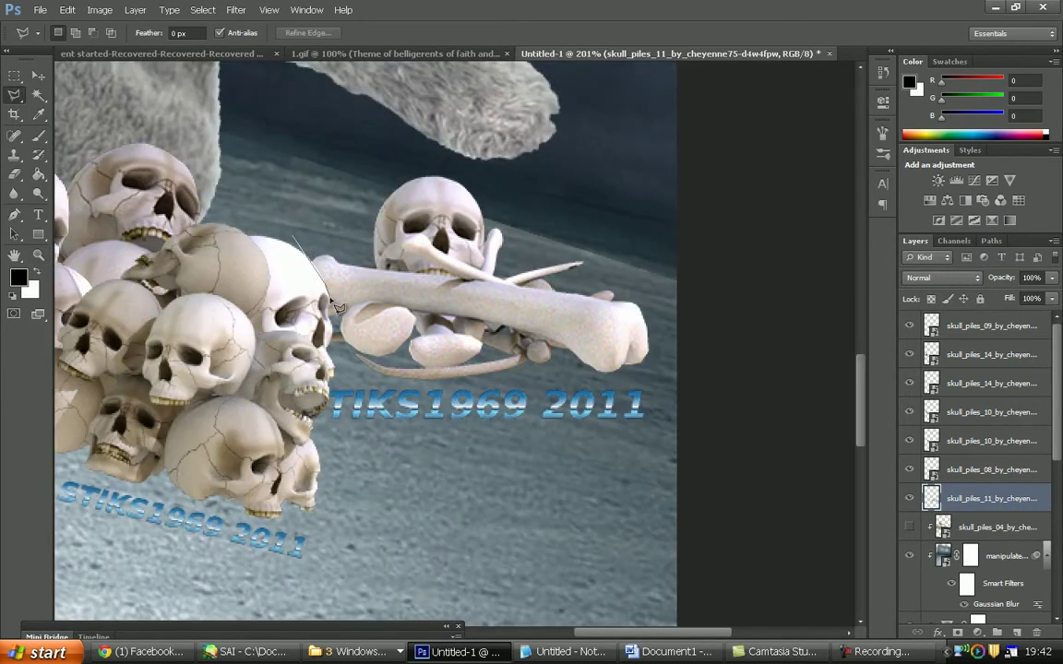
double_click(415, 99)
key("Delete")
key("z")
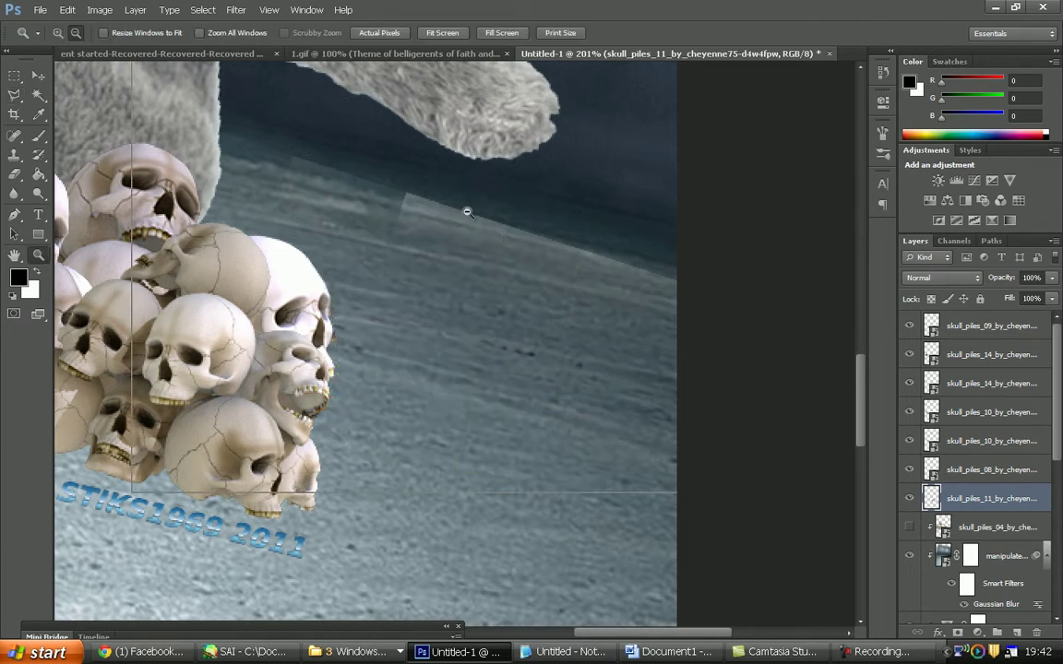
key("ctrl+minus")
key("ctrl+minus")
key("ctrl+plus")
Shrink skull_piles_04 onto the heap and place it below skull_piles_08
left_click_drag(919, 524, 1008, 340)
key("ctrl+t")
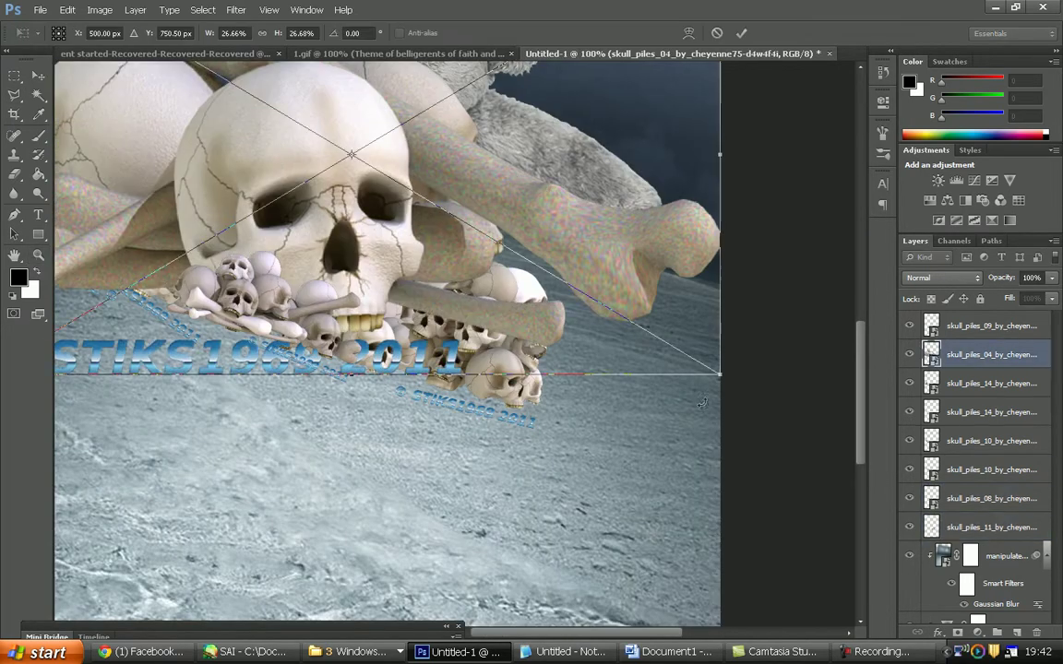
left_click_drag(688, 138, 544, 129)
key("Return")
key("z")
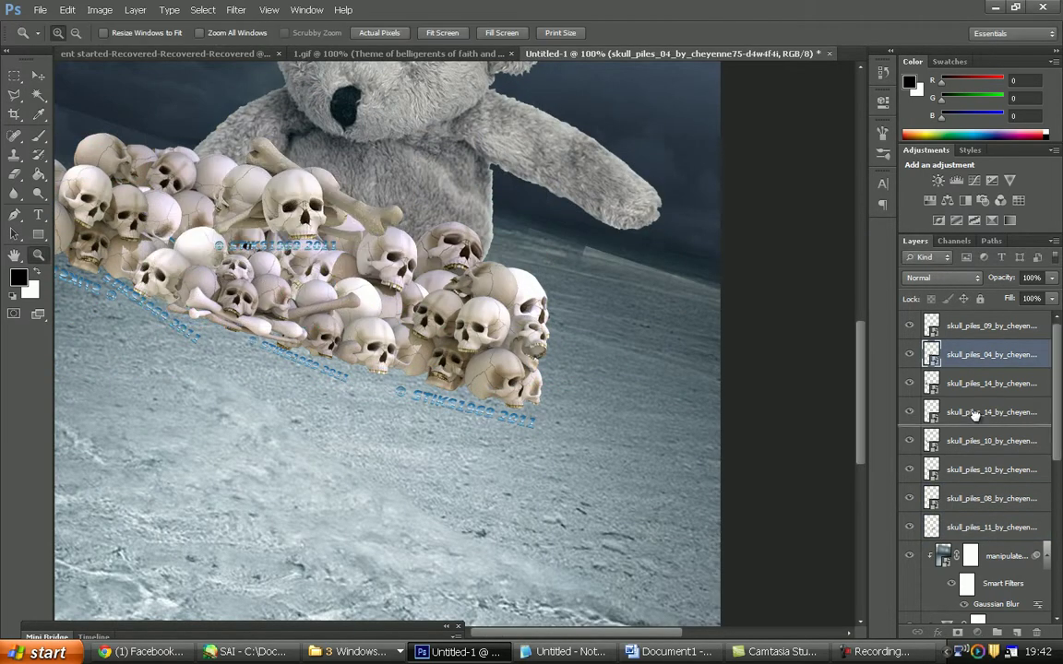
left_click_drag(978, 354, 978, 498)
Select all the skull pile layers and group them into Group 1
scroll(460, 273, "up", 2)
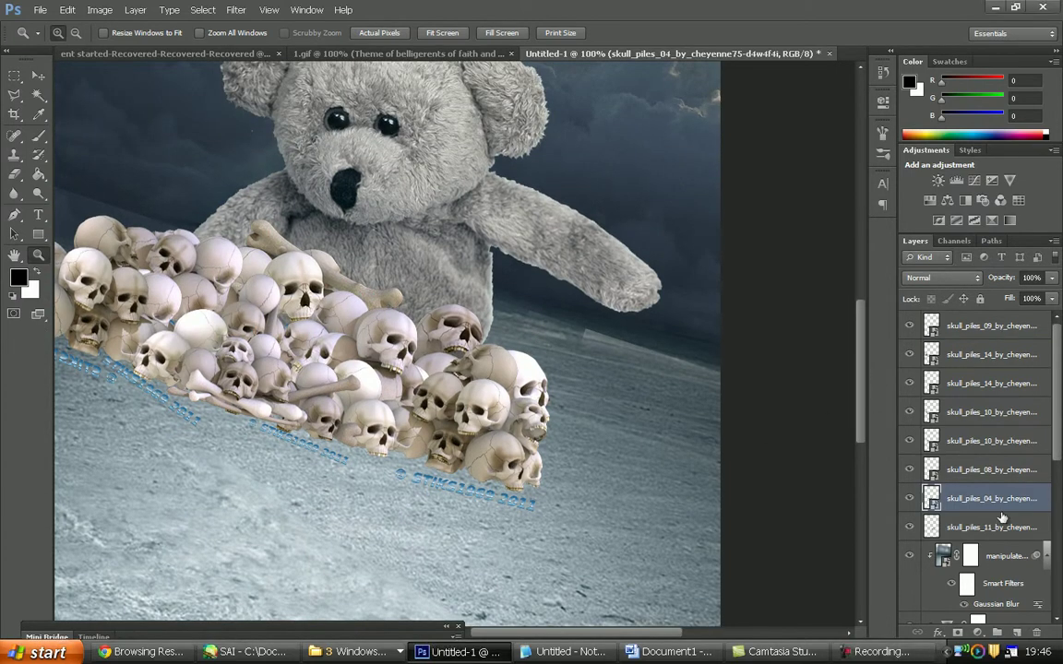
left_click(992, 325, "shift")
key("ctrl+g")
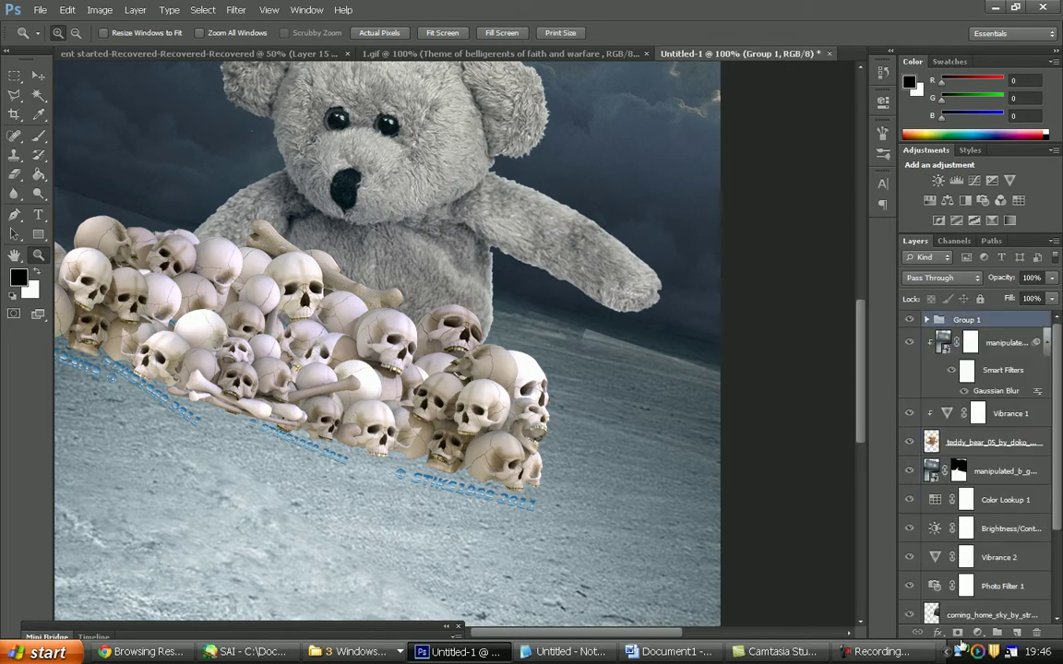
Add a layer mask to Group 1 and select it
left_click(957, 632)
key("b")
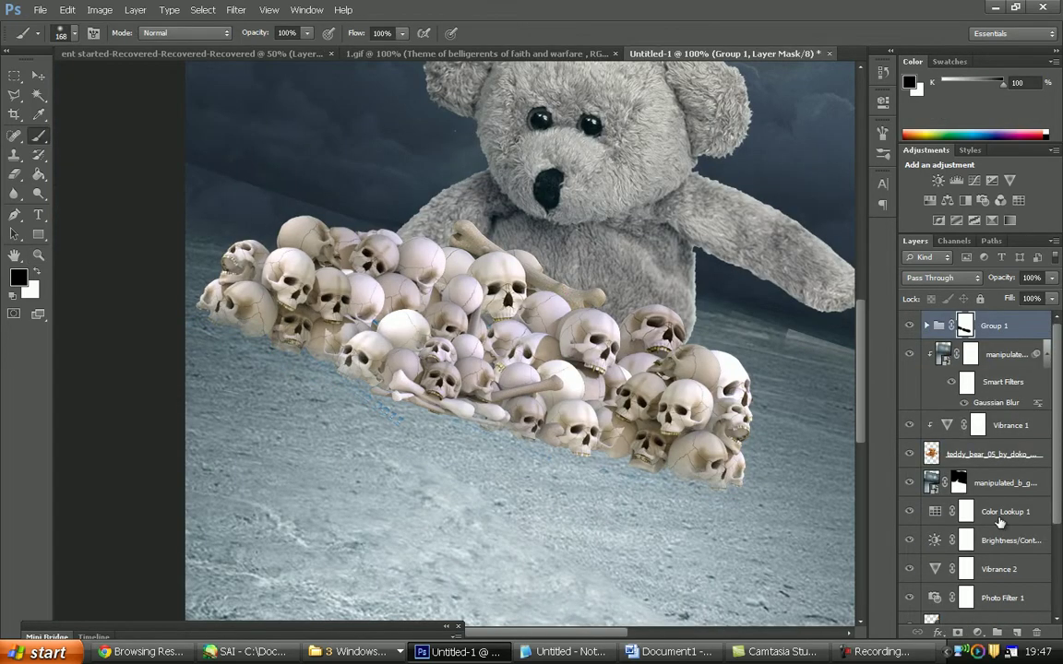
right_click(940, 555)
left_click(965, 354)
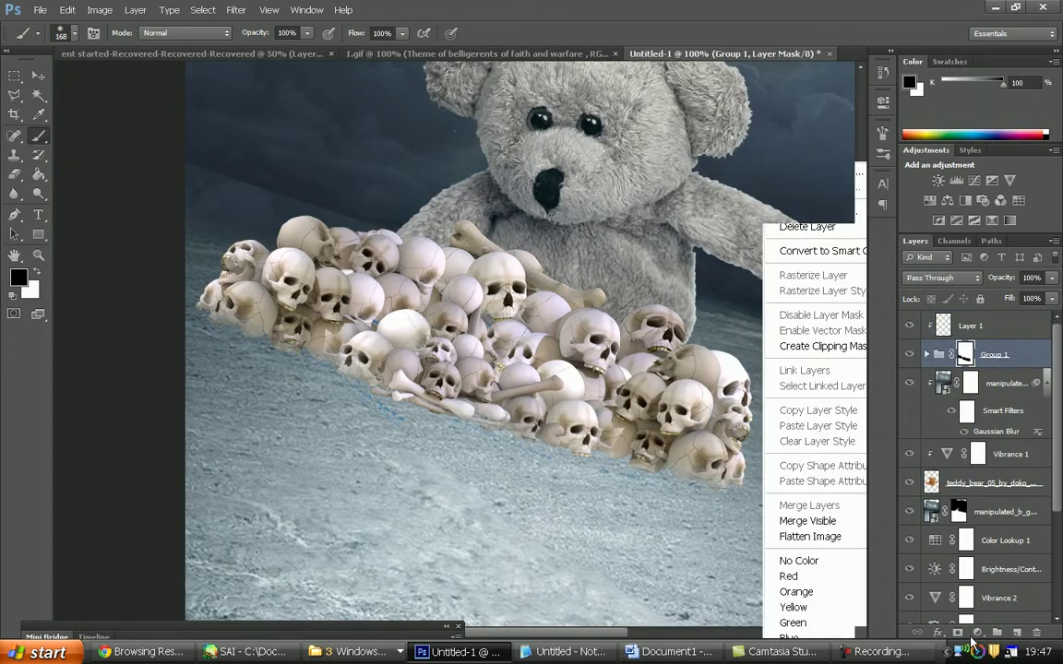
left_click(977, 633)
left_click(1017, 637)
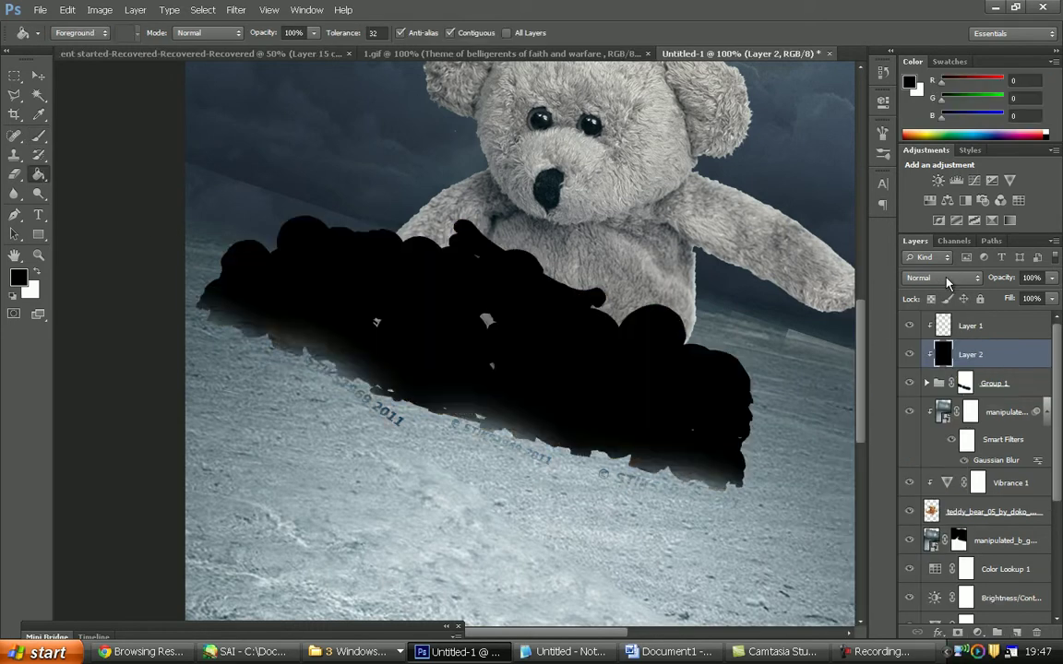
left_click(947, 282)
left_click(965, 382)
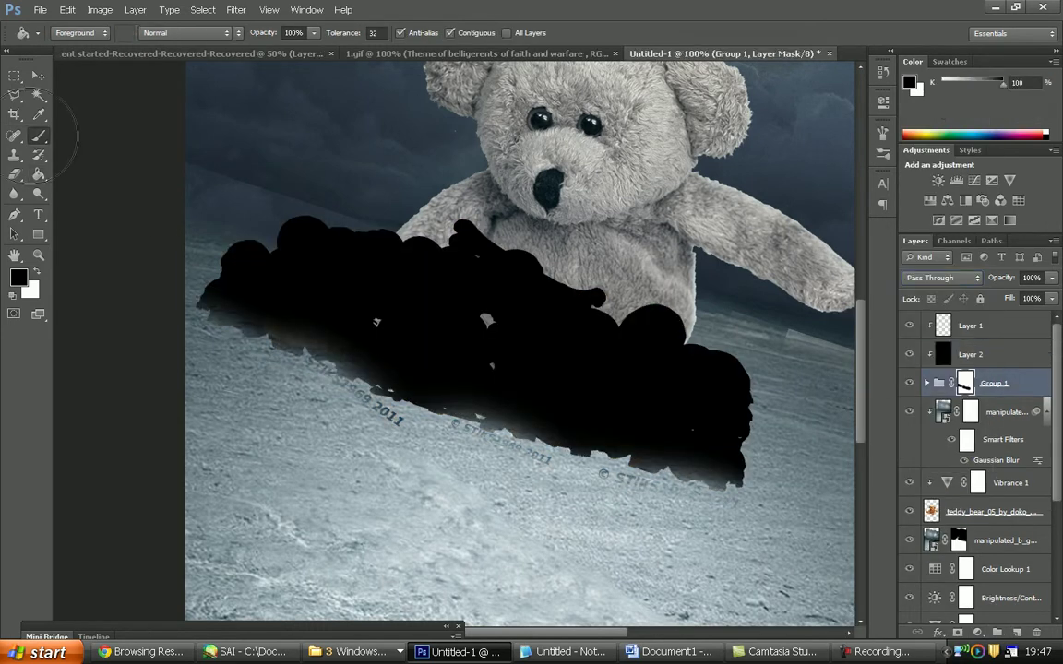
Set the black layer to Soft Light and darken the skulls with a Brightness/Contrast adjustment
left_click(948, 278)
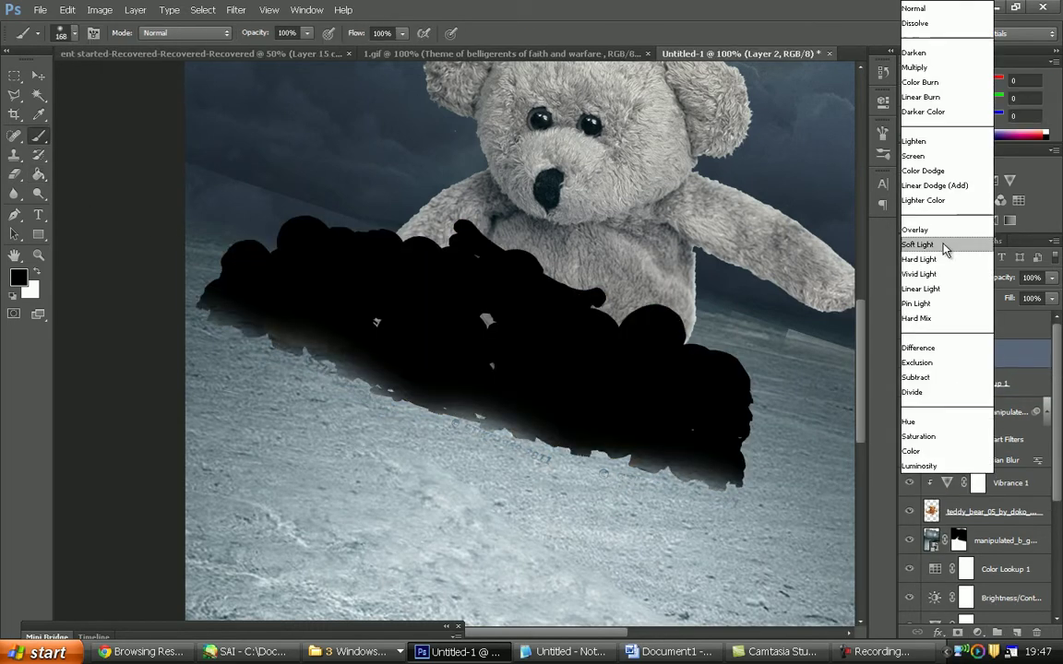
left_click(946, 244)
left_click(978, 633)
left_click(930, 378)
left_click_drag(755, 175, 735, 174)
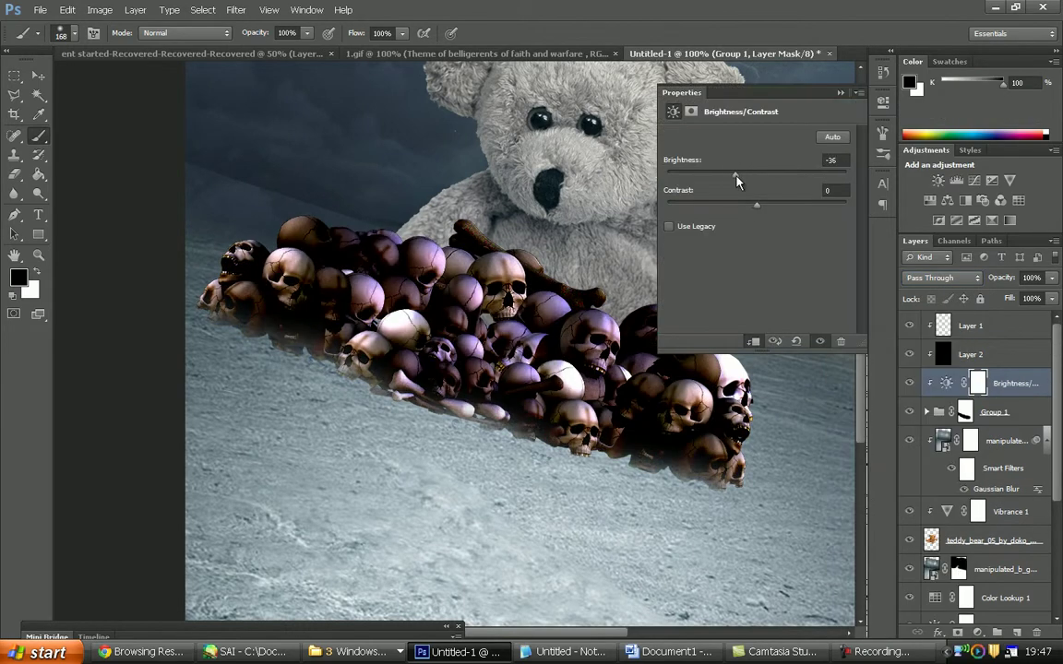
Add a Vibrance adjustment at -100 to desaturate the skulls
left_click(978, 633)
left_click(870, 449)
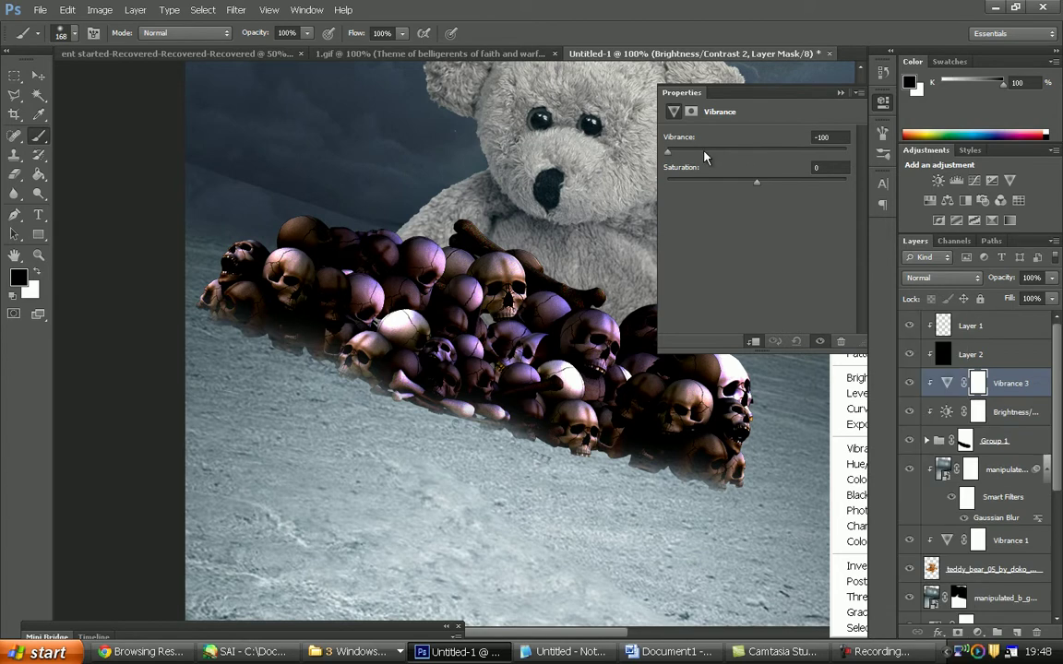
left_click(840, 92)
scroll(946, 283, "up", 4)
scroll(932, 286, "up", 4)
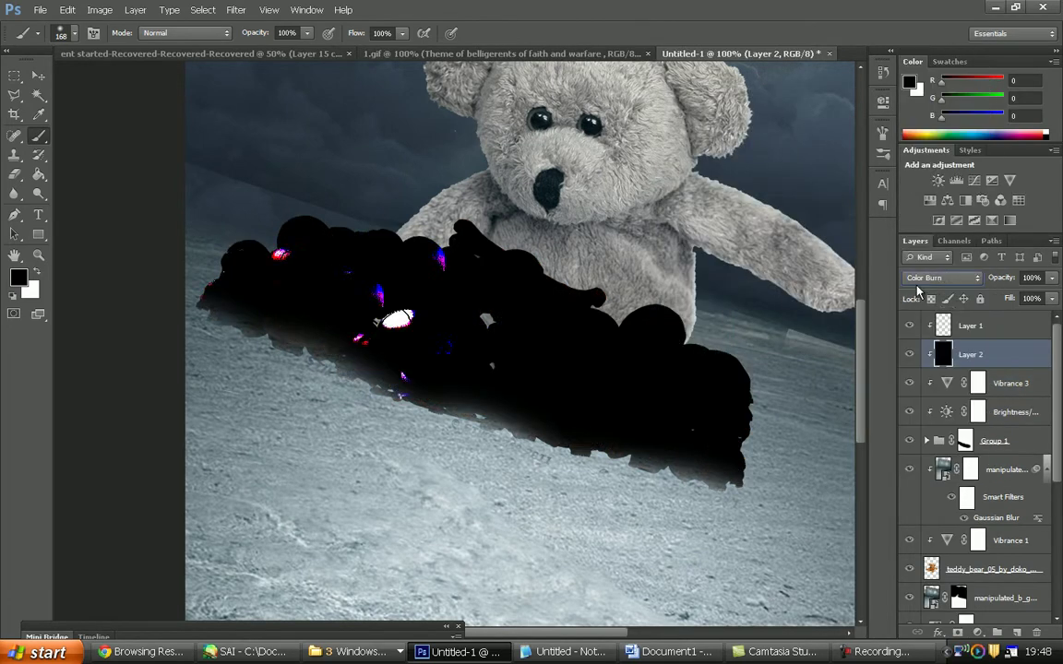
scroll(945, 280, "down", 7)
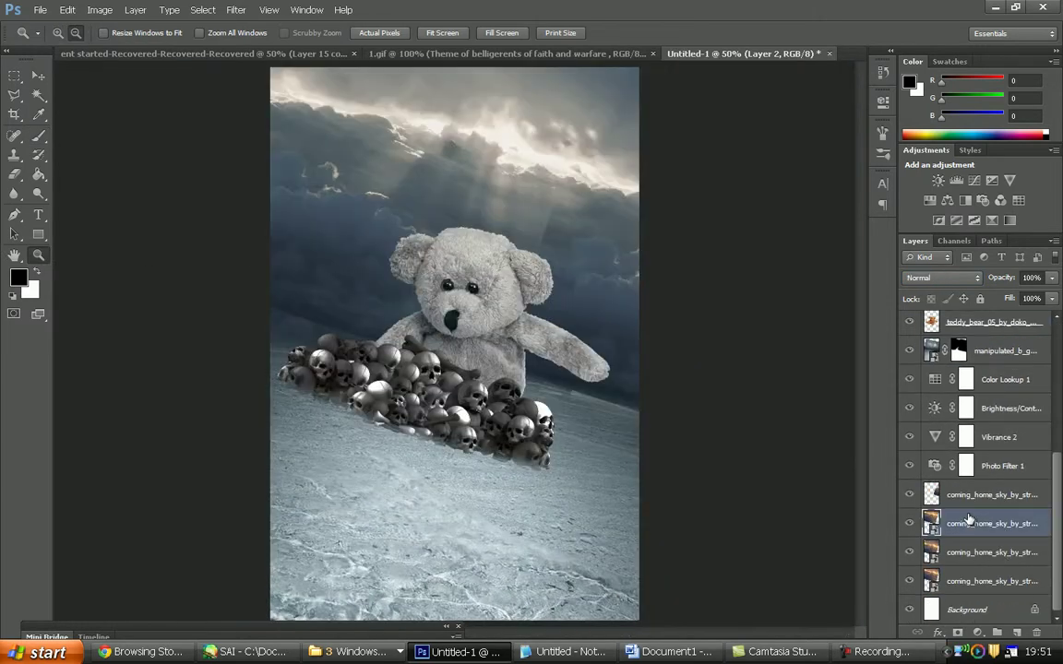
Bring the drought texture in from the source folder and rotate it to match the ground slope
left_click(374, 653)
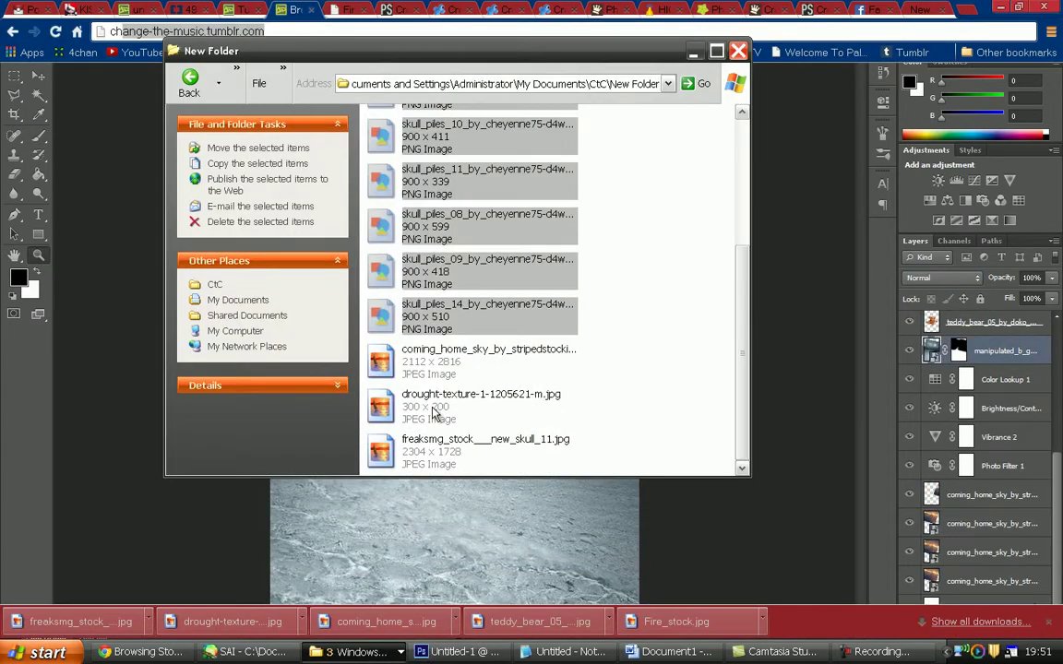
left_click_drag(387, 398, 461, 369)
mouse_move(555, 358)
left_mouse_down()
mouse_move(590, 381)
mouse_move(414, 585)
left_mouse_up()
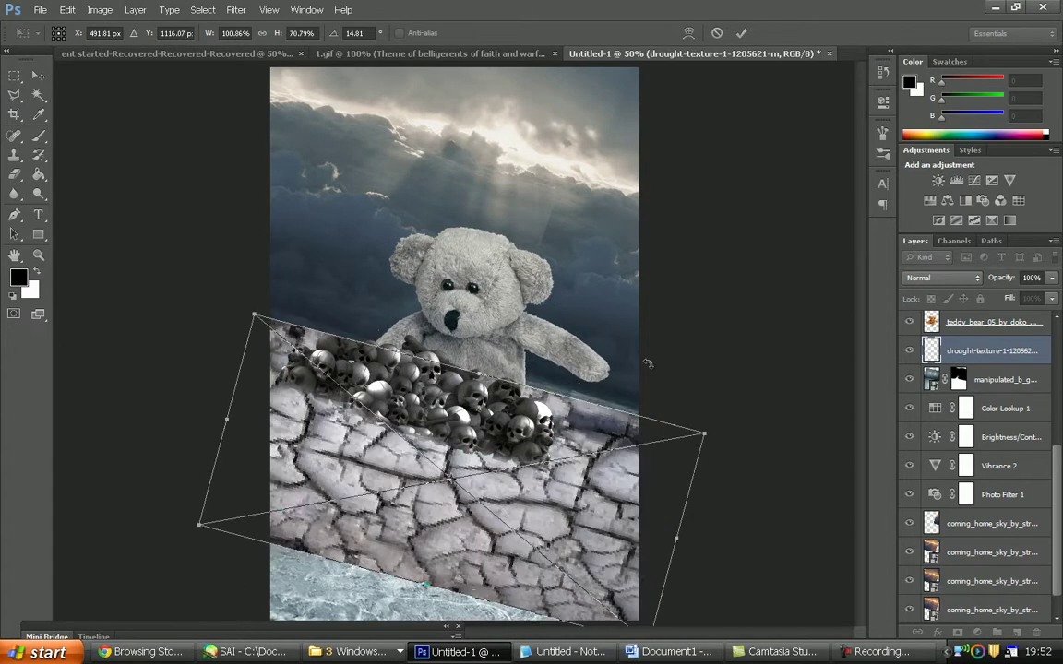
Duplicate the rotated drought texture and move the copy down over the bottom of the canvas
key("Return")
key("ctrl+j")
key("ctrl+t")
key("Return")
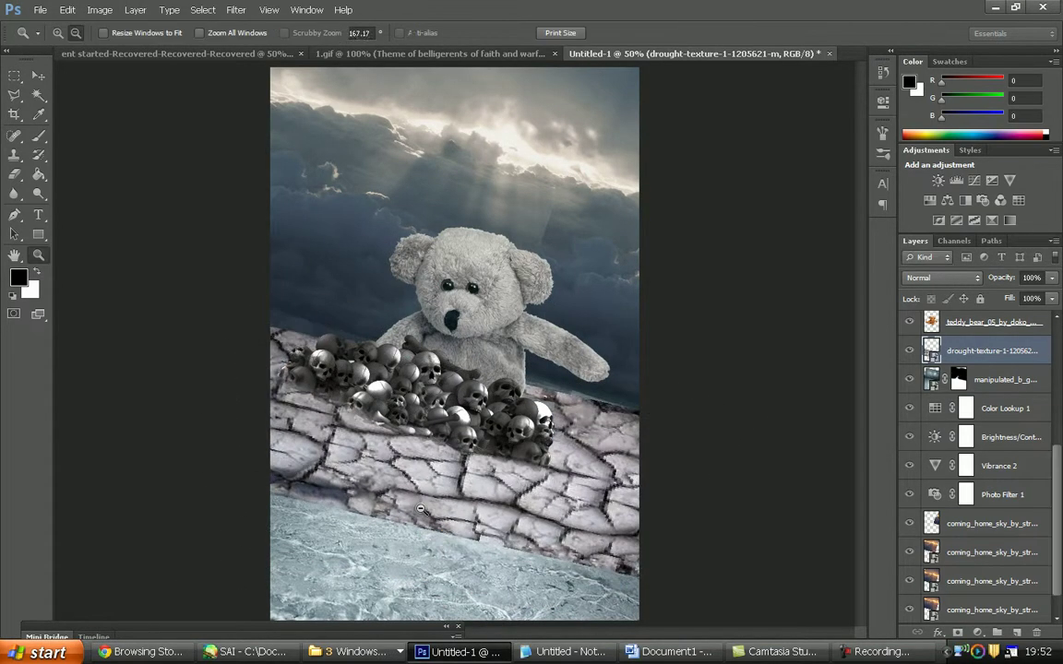
key("z")
left_click(38, 74)
left_click_drag(212, 332, 195, 422)
Blend the texture copy in Multiply and add a layer mask to it
left_click(941, 277)
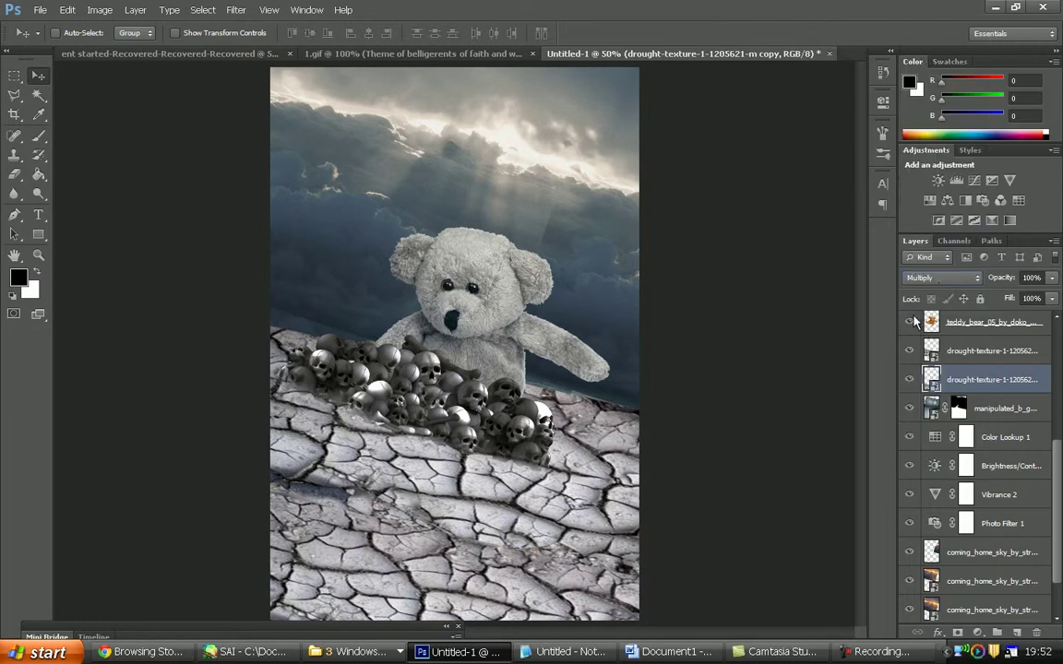
left_click(914, 67)
left_click(930, 351, "ctrl")
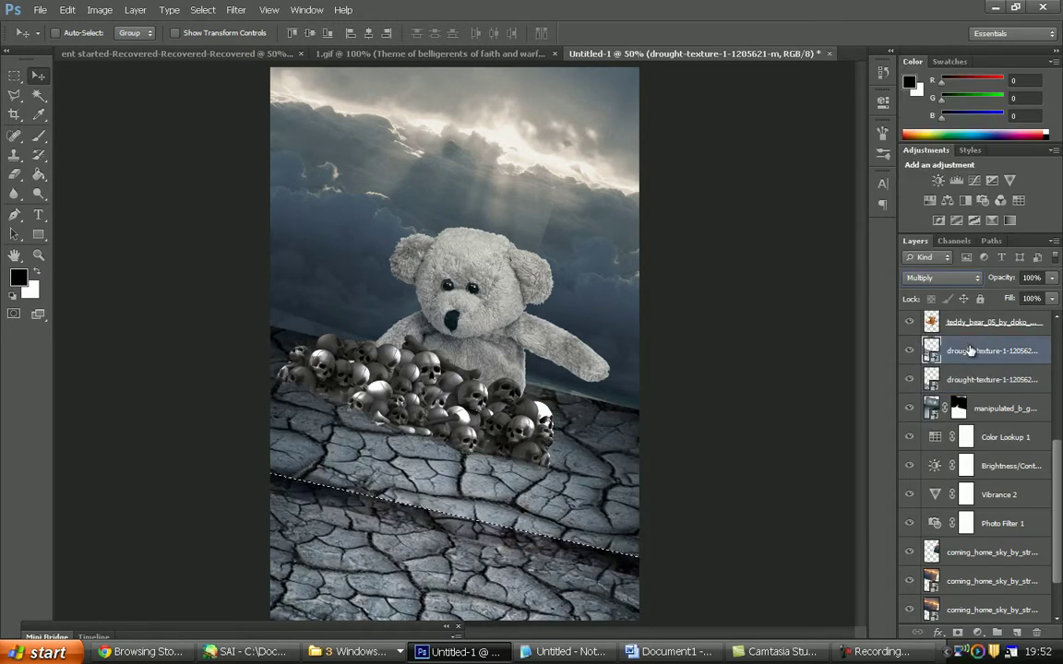
left_click(958, 633)
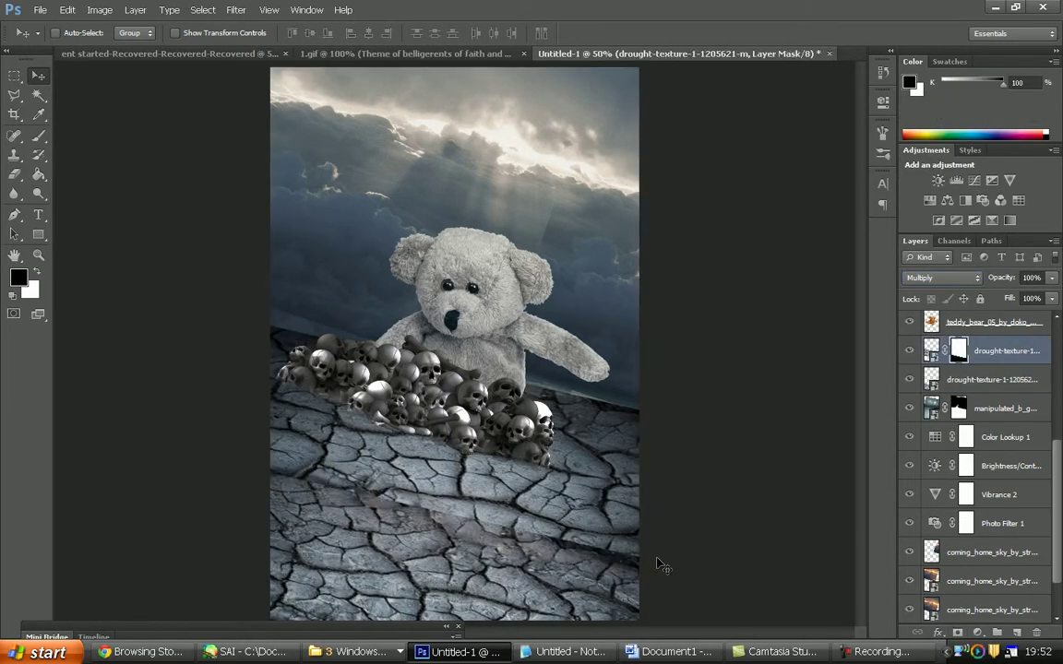
left_click(39, 136)
Create Layer 3 in Soft Light at 70% opacity, then add Layer 4 for edge shading
key("ctrl+shift+alt+n")
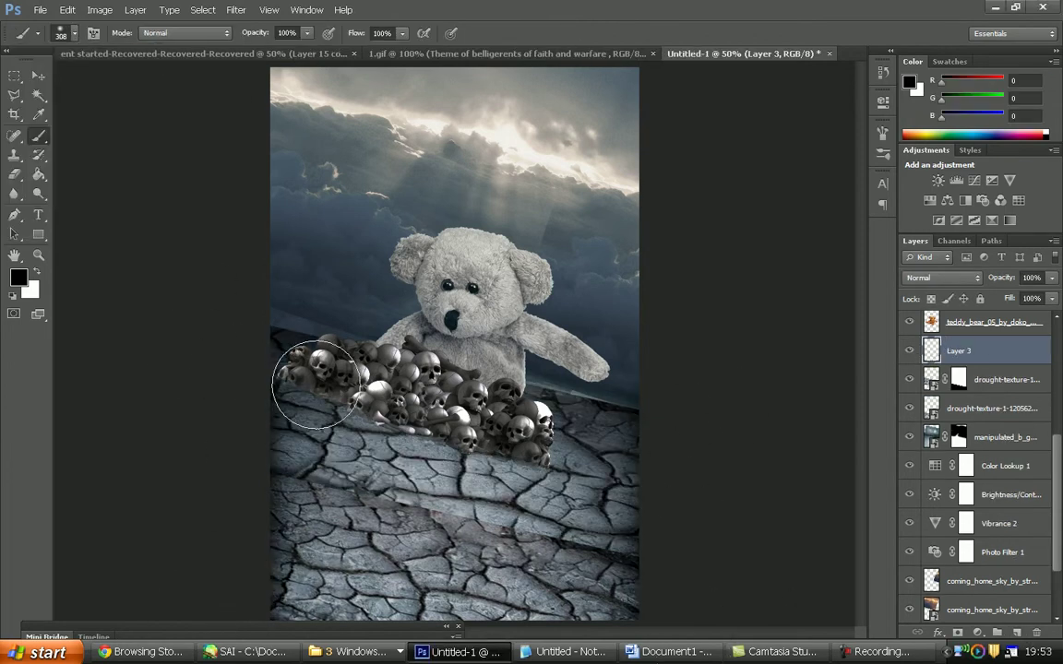
left_click(943, 278)
left_click(915, 245)
left_click(1051, 278)
left_click_drag(1052, 294, 1029, 294)
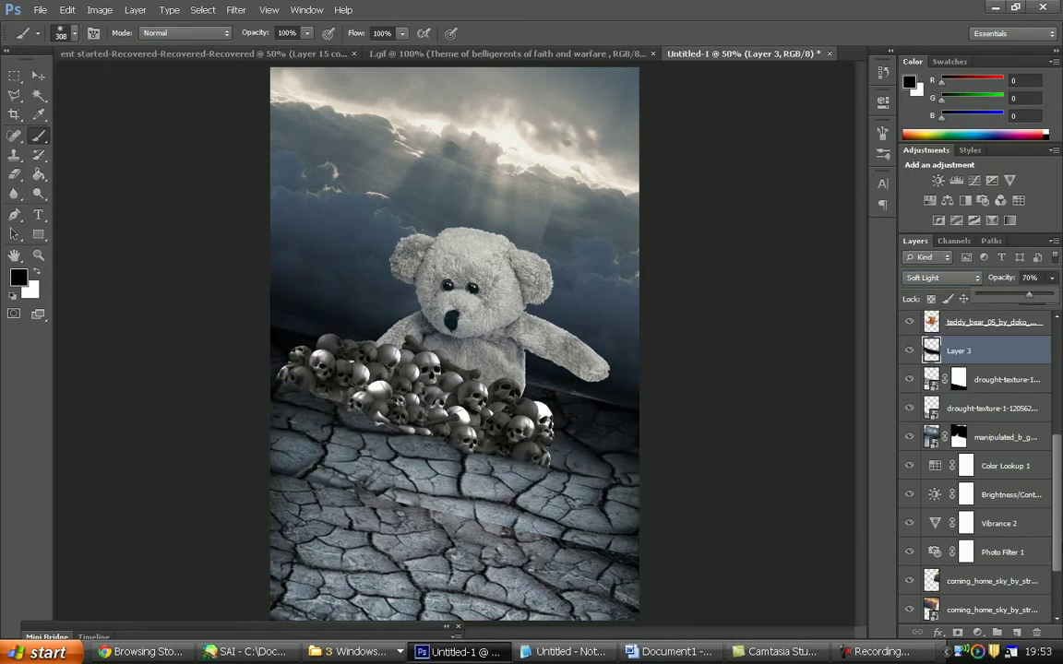
key("ctrl+shift+alt+n")
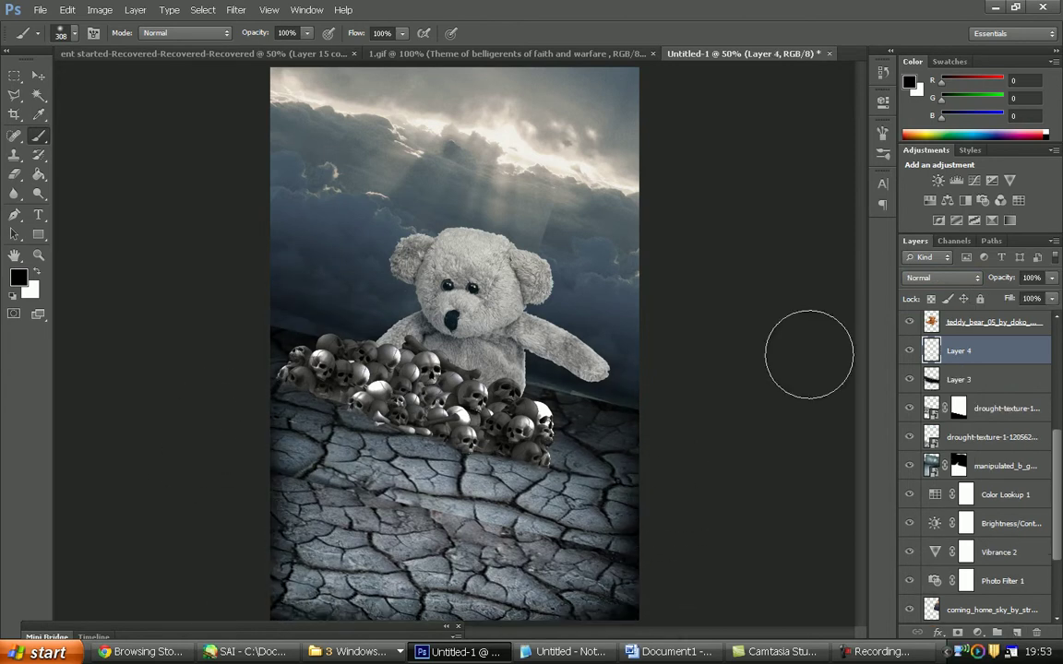
Paste the burnt-wood texture and fit it over the skulls left of the bear
scroll(977, 415, "up", 5)
left_click(996, 354)
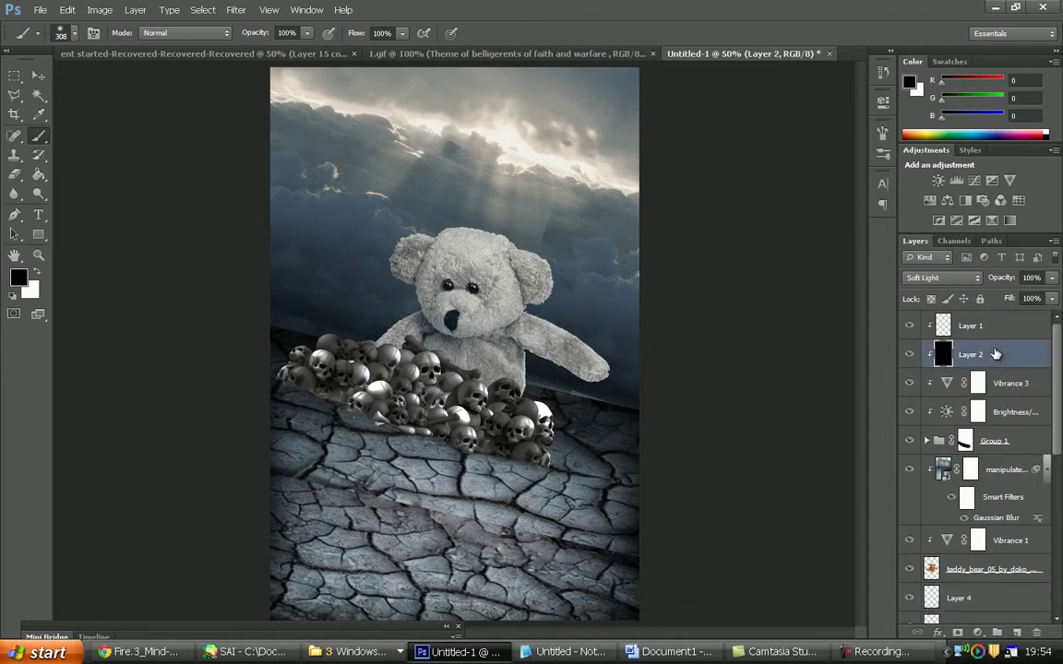
key("ctrl+v")
key("ctrl+t")
left_click_drag(265, 189, 451, 189)
left_click_drag(835, 446, 688, 493)
mouse_move(590, 517)
left_mouse_down()
mouse_move(301, 376)
mouse_move(439, 391)
mouse_move(439, 350)
left_mouse_up()
key("Return")
Duplicate the burnt-wood layer and blend Layer 5 in Multiply at reduced opacity
key("ctrl+j")
key("ctrl+j")
left_click(909, 355)
left_click(908, 383)
left_click(969, 412)
left_click(942, 277)
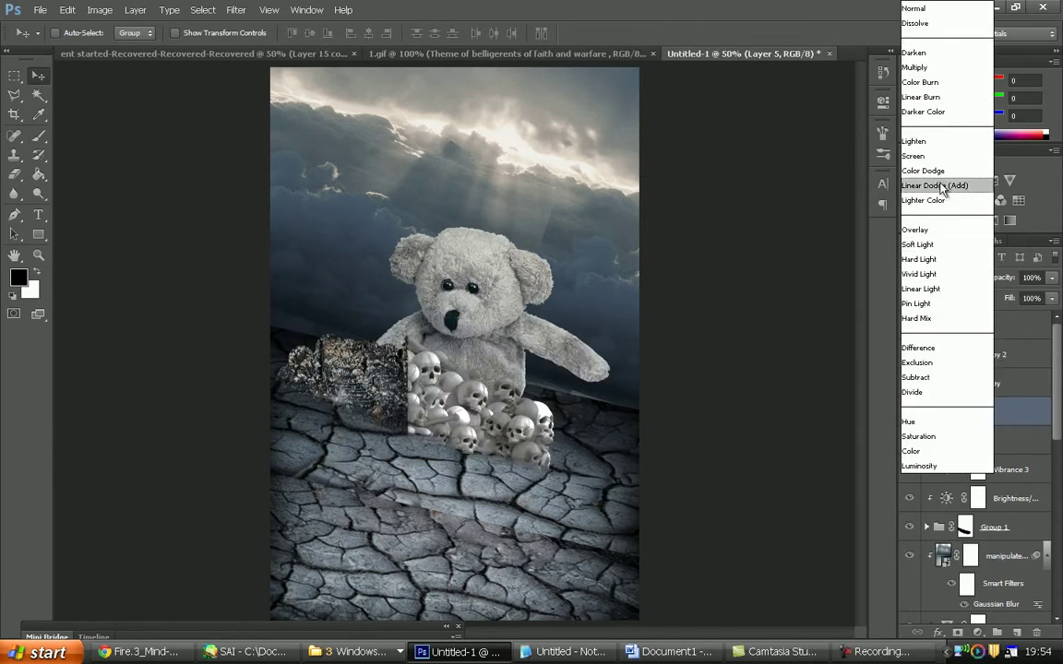
left_click(909, 242)
key("z")
left_click(477, 369)
left_click(477, 369)
left_click(942, 277)
left_click(923, 65)
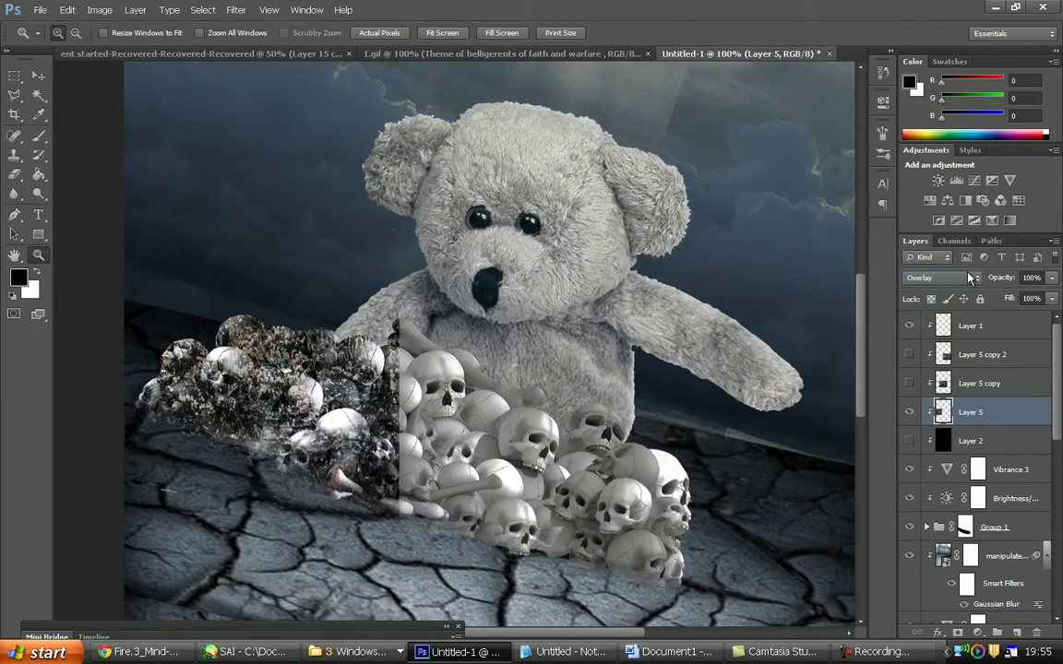
left_click_drag(1052, 277, 1026, 299)
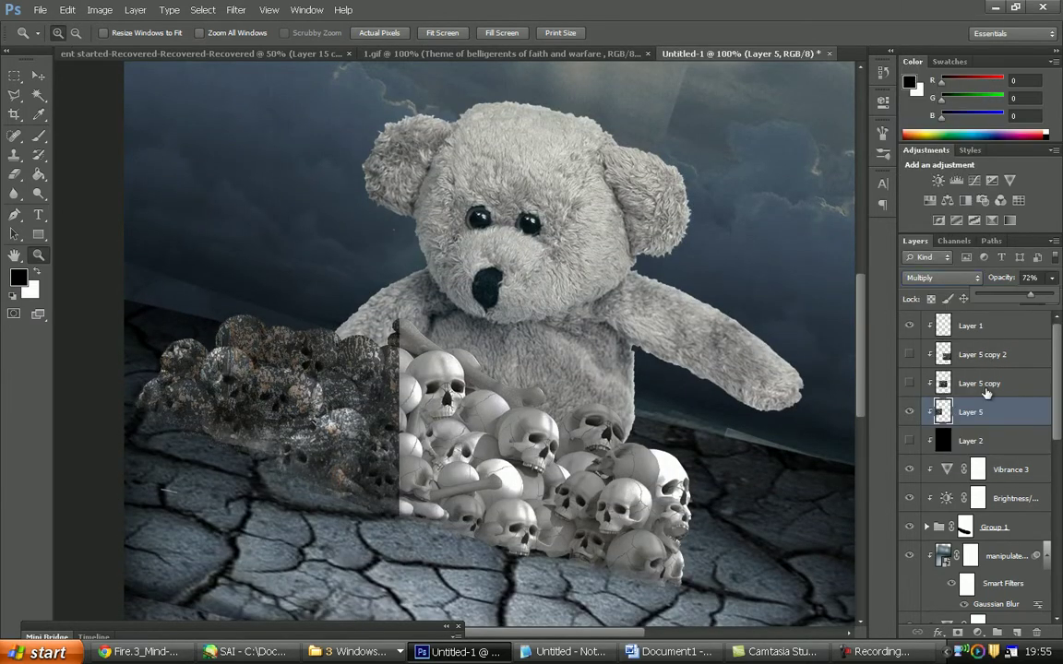
Show Layer 5 copy and erase its rock texture over the left skulls
left_click(909, 383)
left_click(978, 383)
key("e")
mouse_move(267, 323)
left_mouse_down()
mouse_move(332, 462)
mouse_move(356, 443)
left_mouse_up()
left_click_drag(489, 395, 462, 387)
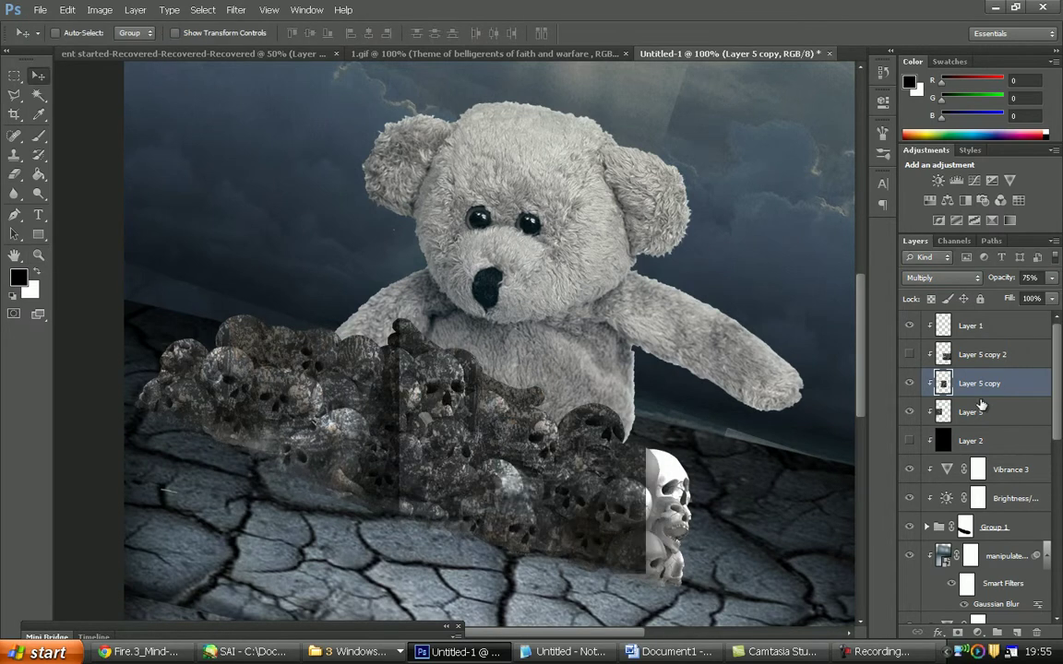
Show Layer 5 copy 2 at 69% opacity, clear the selected texture, and show Layer 2
left_click(908, 354)
left_click(977, 354)
left_click_drag(1052, 278, 1031, 300)
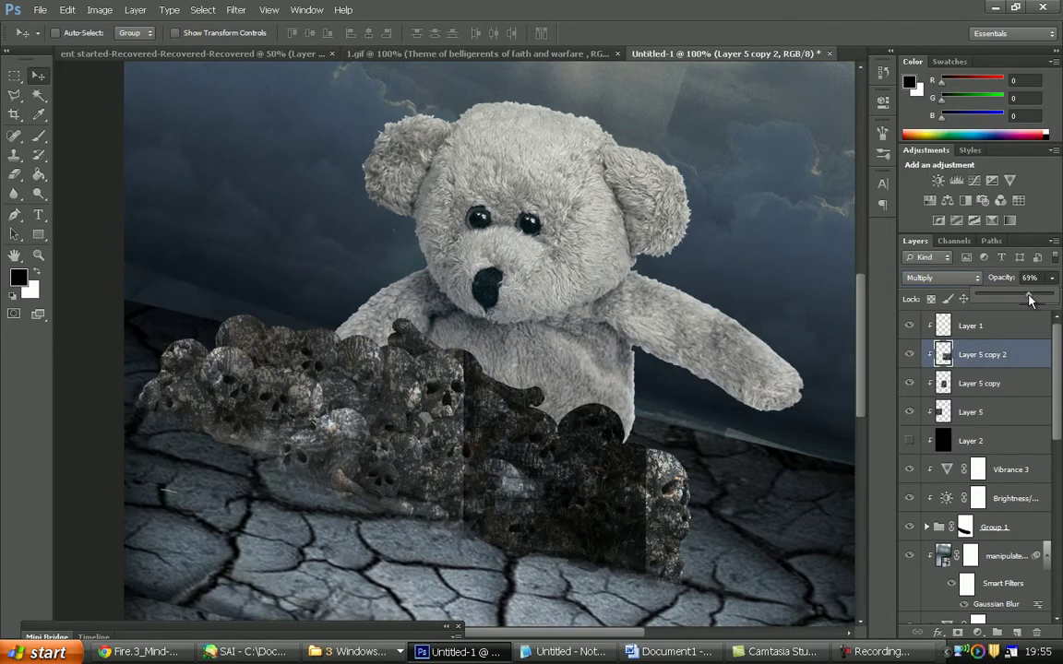
key("Delete")
key("ctrl+d")
left_click(909, 440)
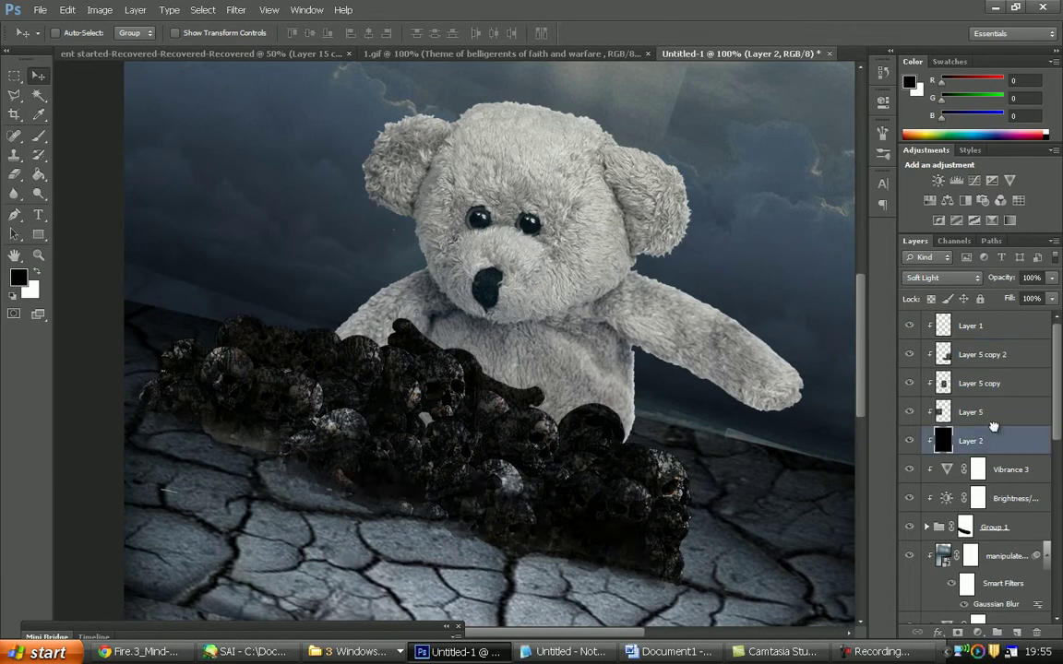
left_click(971, 440)
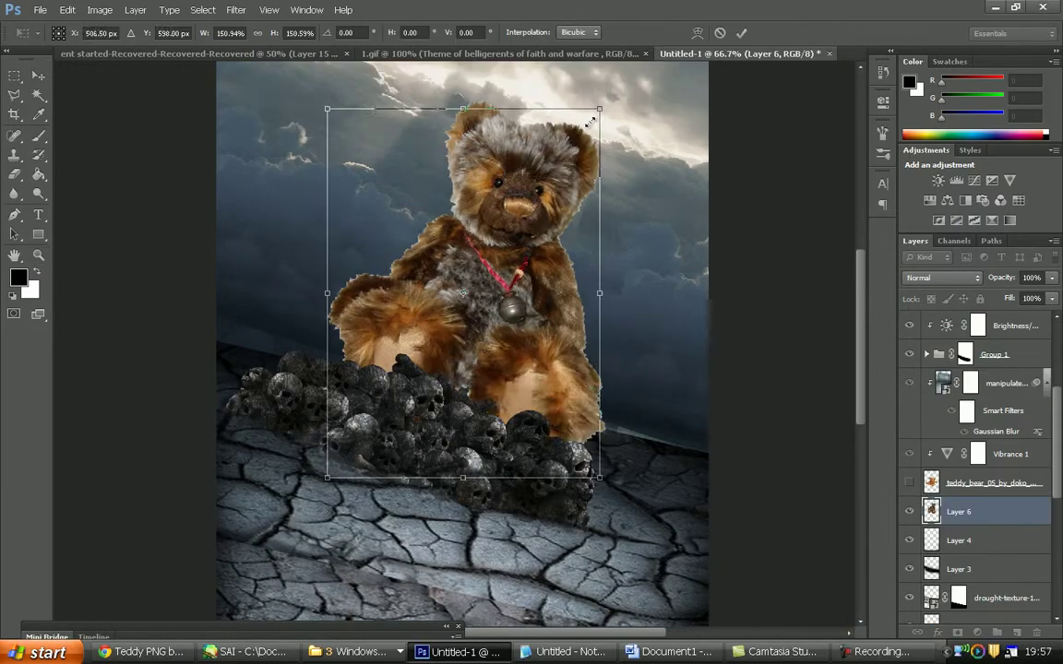
Scale down and tilt the new bear, then delete the hidden old teddy bear layer
left_click_drag(591, 122, 554, 138)
key("Return")
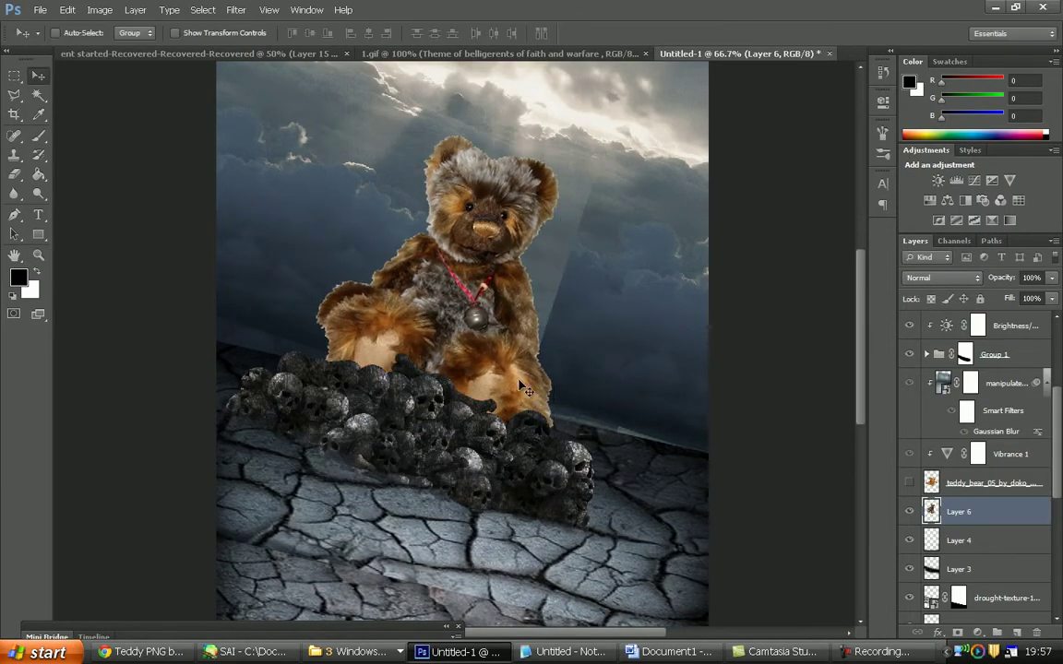
left_click(987, 483)
key("Delete")
left_click(991, 382)
Use the layer menu on the new bear layers to clip the Vibrance grey tint to the bear
left_click(999, 453, "shift")
right_click(999, 453)
left_click(803, 411)
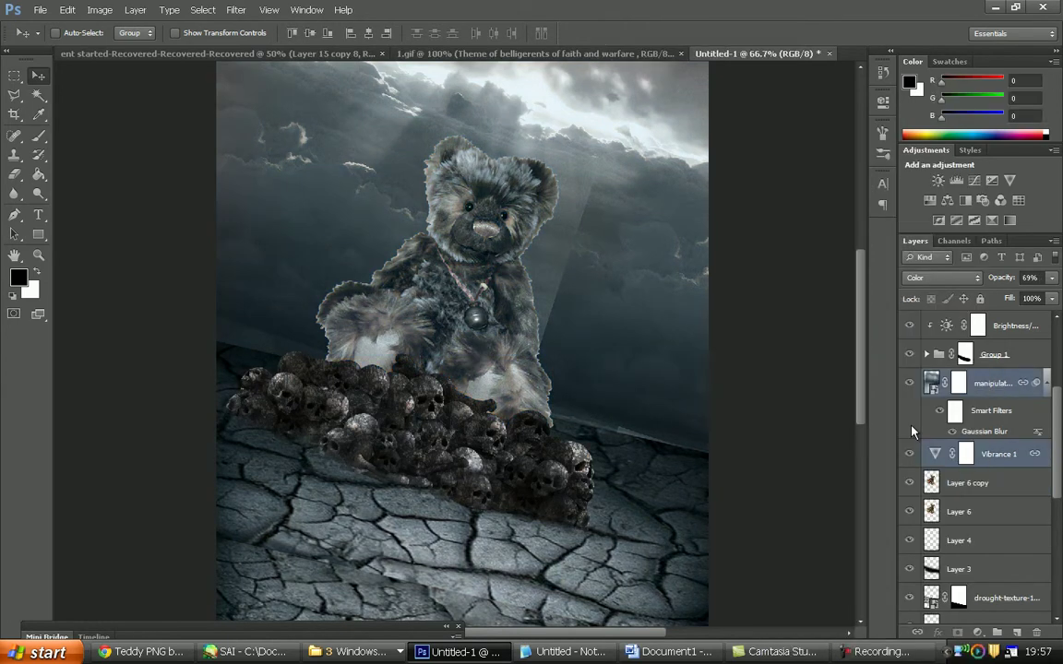
right_click(985, 459)
left_click(854, 228)
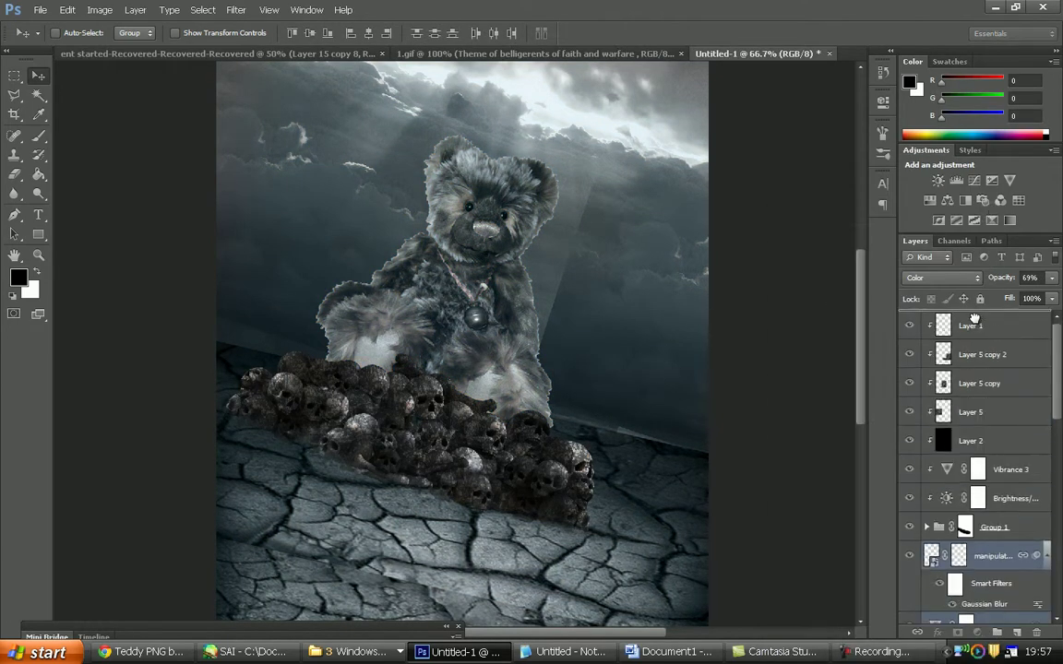
left_click(967, 426)
left_click(975, 320)
Restore the bear's recoloured adjustments and try masking its leg behind the skulls
key("ctrl+alt+z")
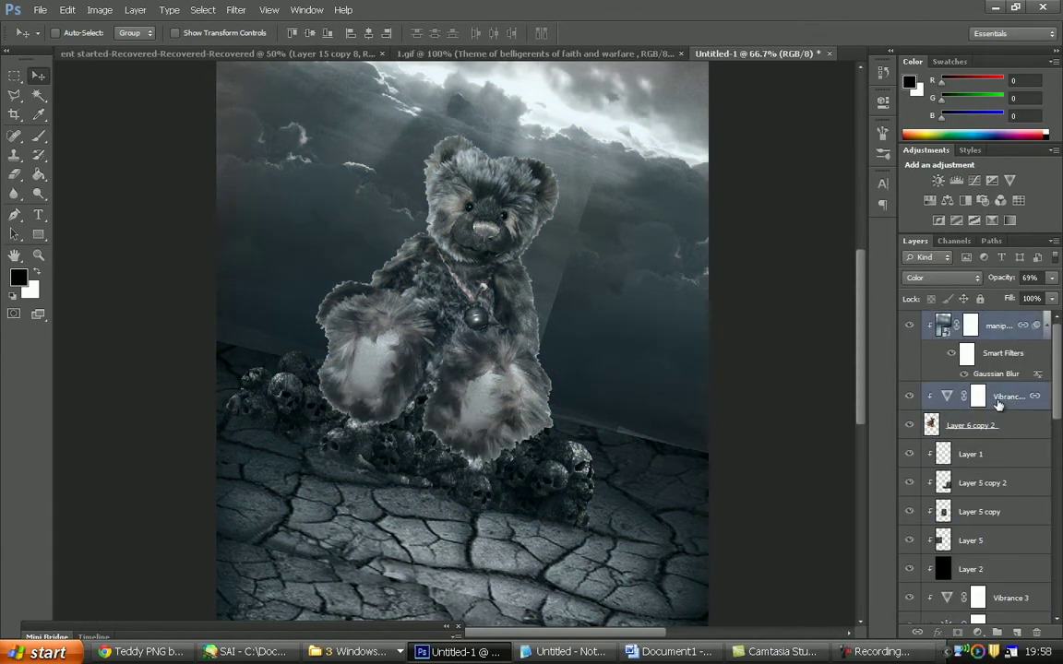
key("ctrl+alt+z")
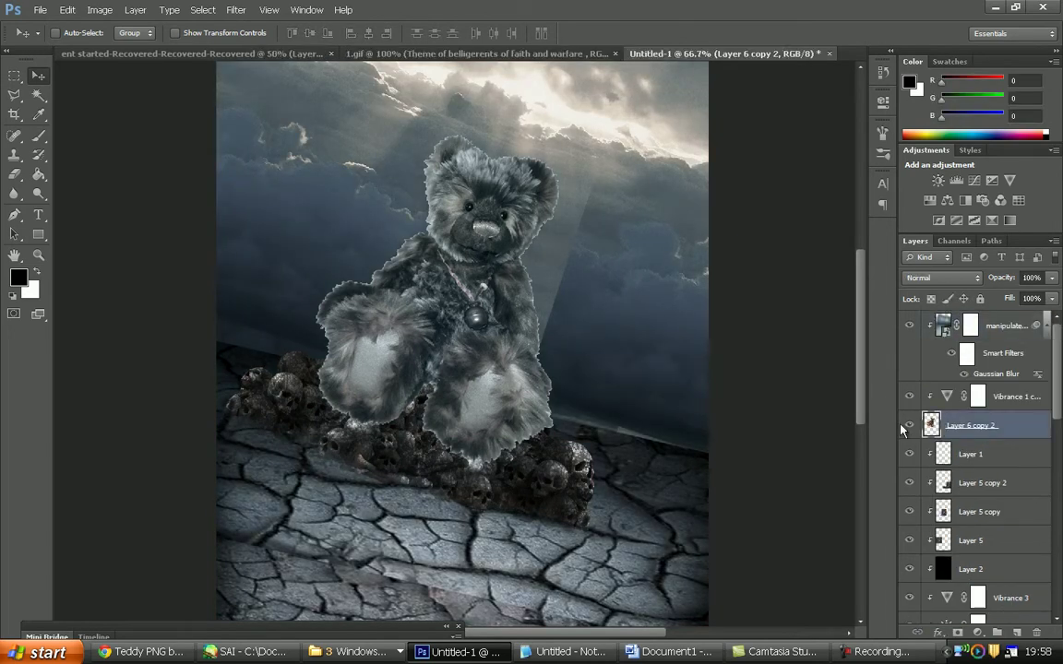
left_click(39, 138)
left_click_drag(360, 405, 397, 490)
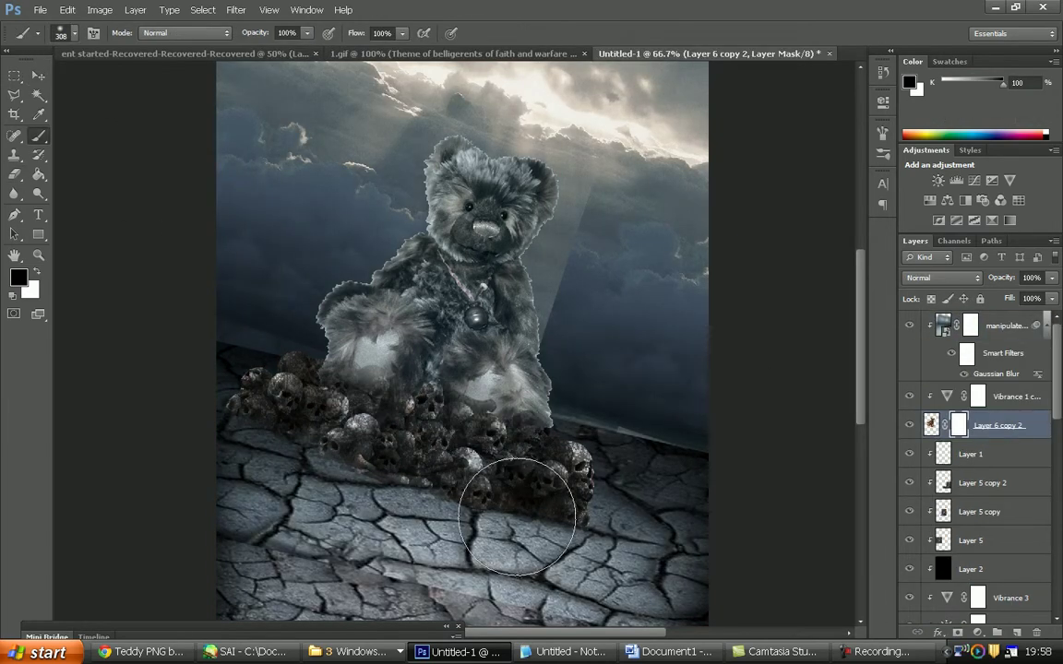
key("ctrl+alt+z")
key("ctrl+alt+z")
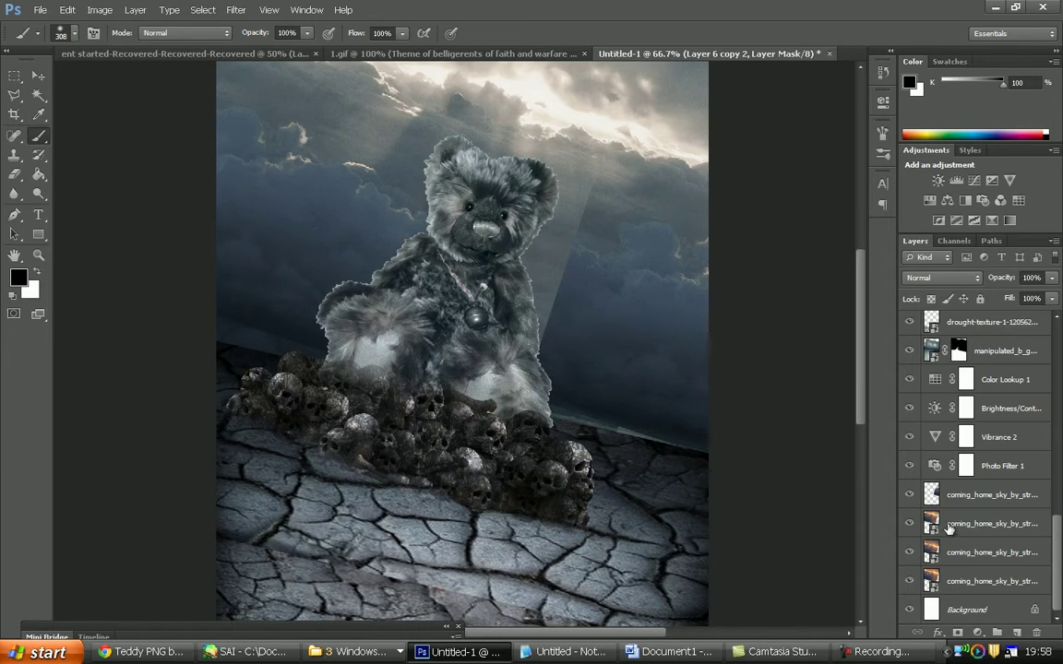
Try smudging and erasing on the upper sky layer copy, then undo the erased patch
right_click(14, 194)
left_click(83, 217)
left_click(530, 274)
left_click(531, 268)
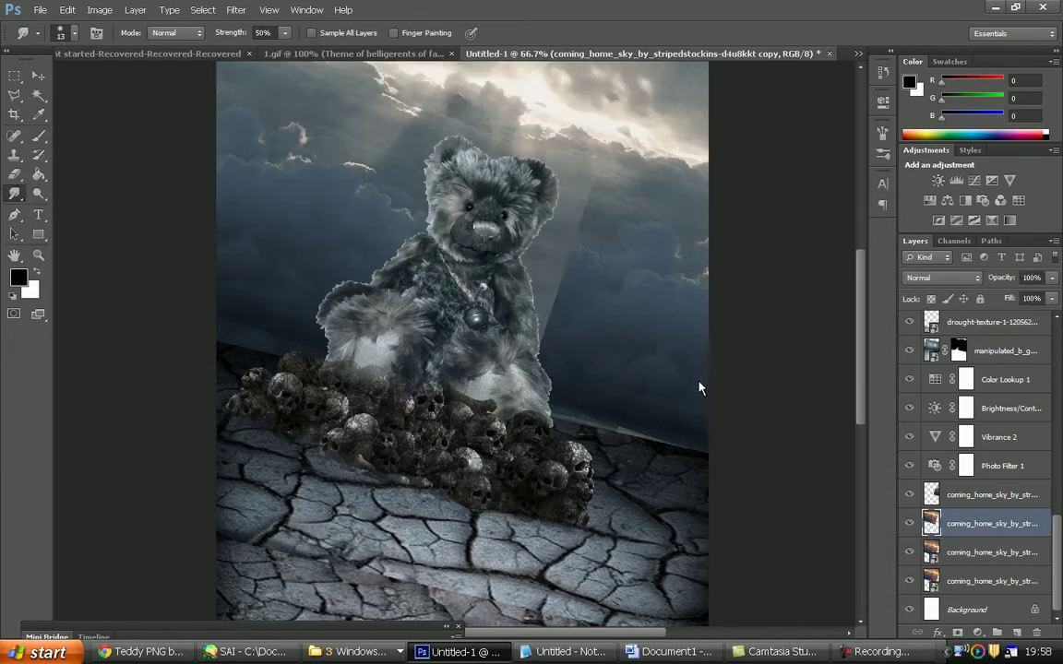
key("alt+bracketright")
key("e")
key("ctrl+alt+z")
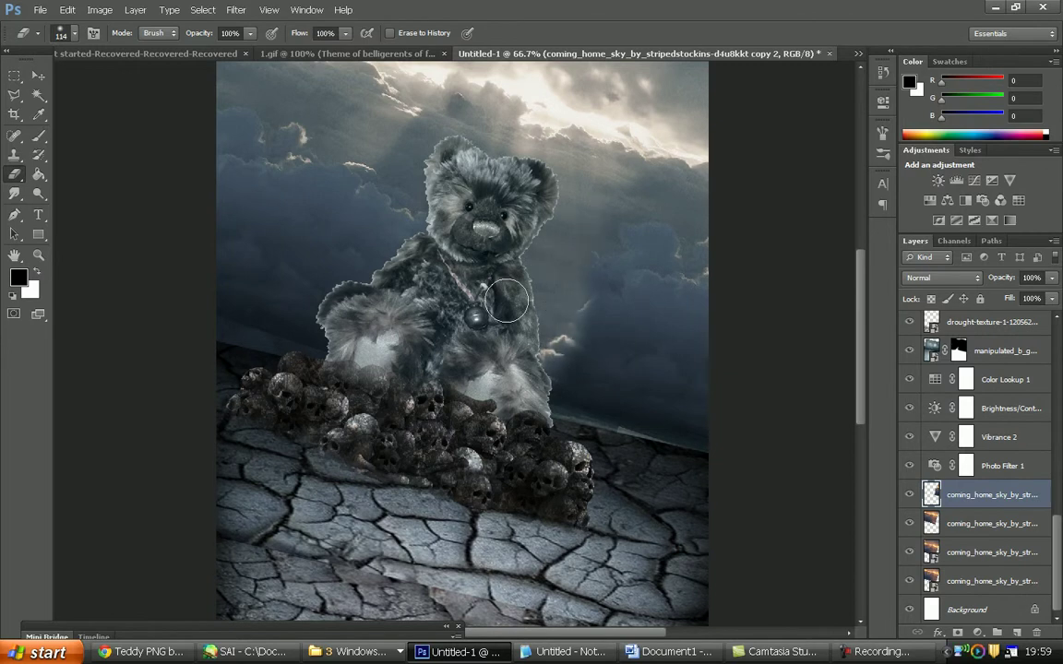
Add a Brightness/Contrast adjustment above the blurred sky layer
left_click(1001, 350)
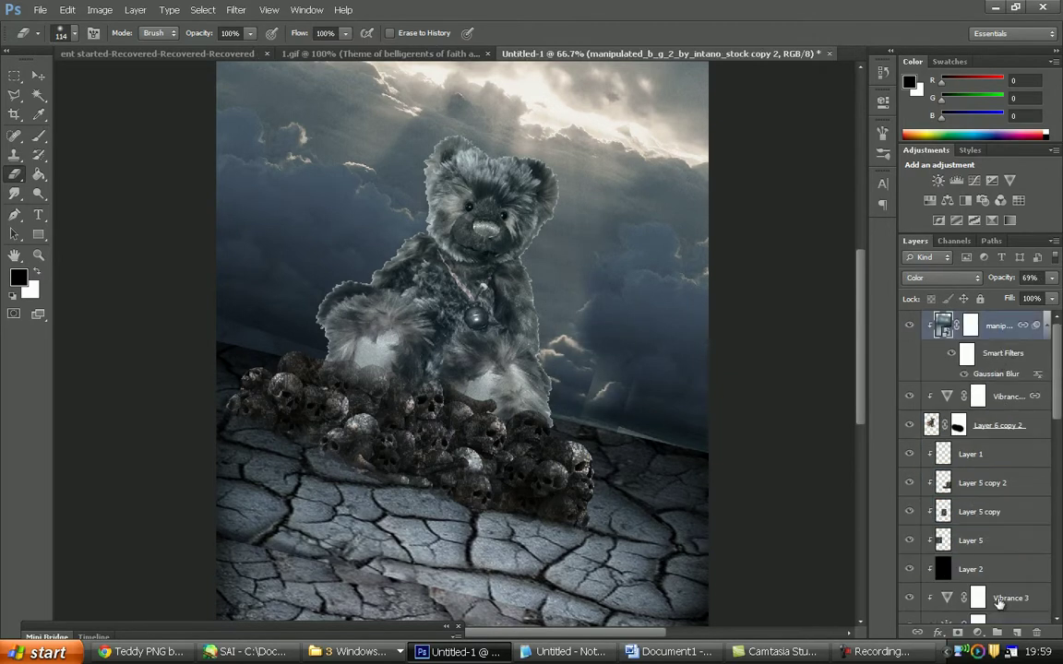
left_click(1000, 633)
left_click(811, 337)
Clip the Brightness/Contrast adjustment to the sky with Brightness 5 and Contrast 88
left_click_drag(756, 173, 798, 173)
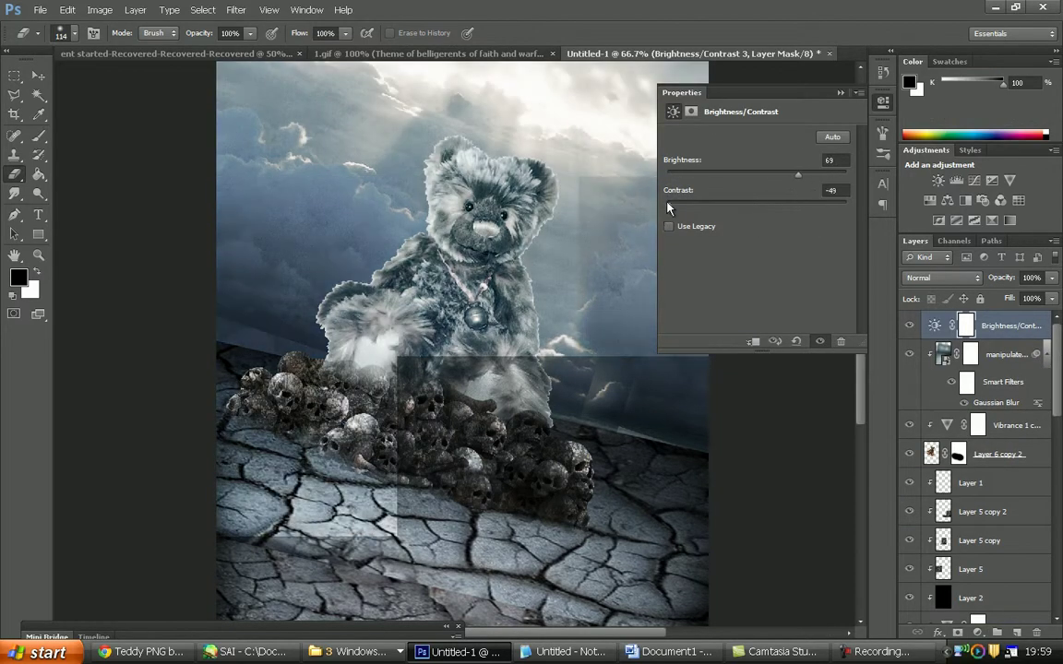
right_click(959, 331)
left_click(881, 346)
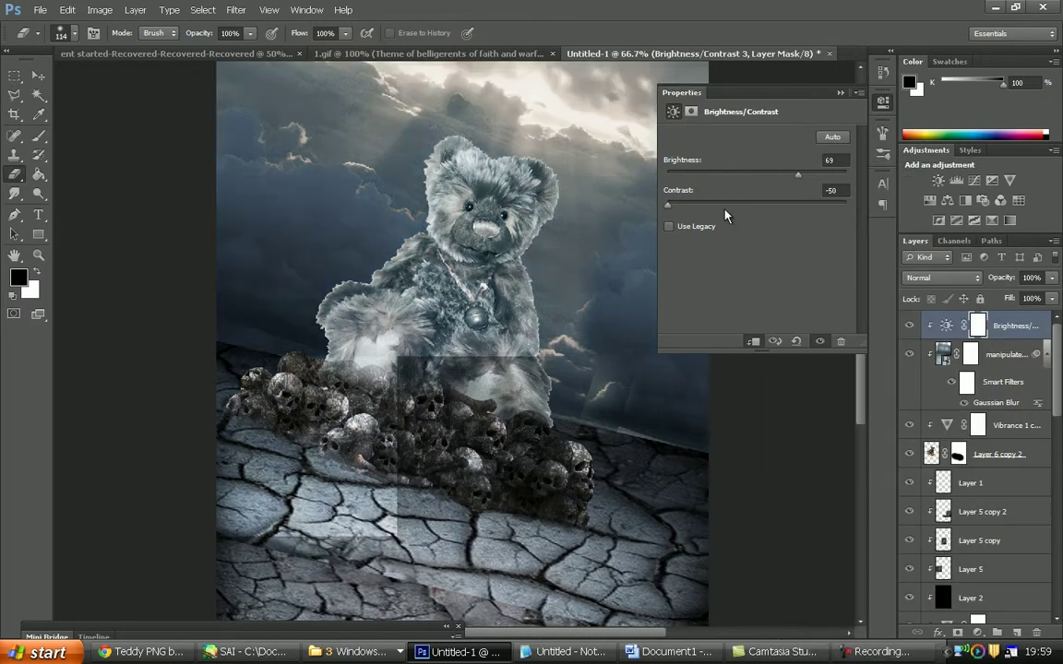
left_click_drag(798, 173, 759, 174)
left_click(837, 211)
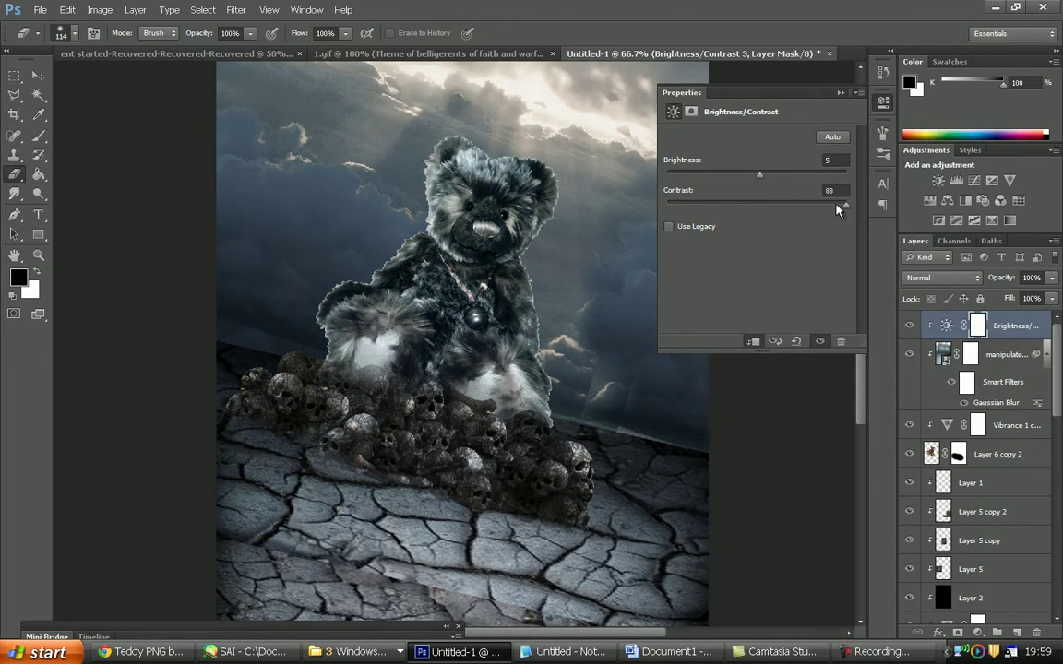
Add a Moonlight.3DL Color Lookup adjustment at 50% opacity
left_click(980, 633)
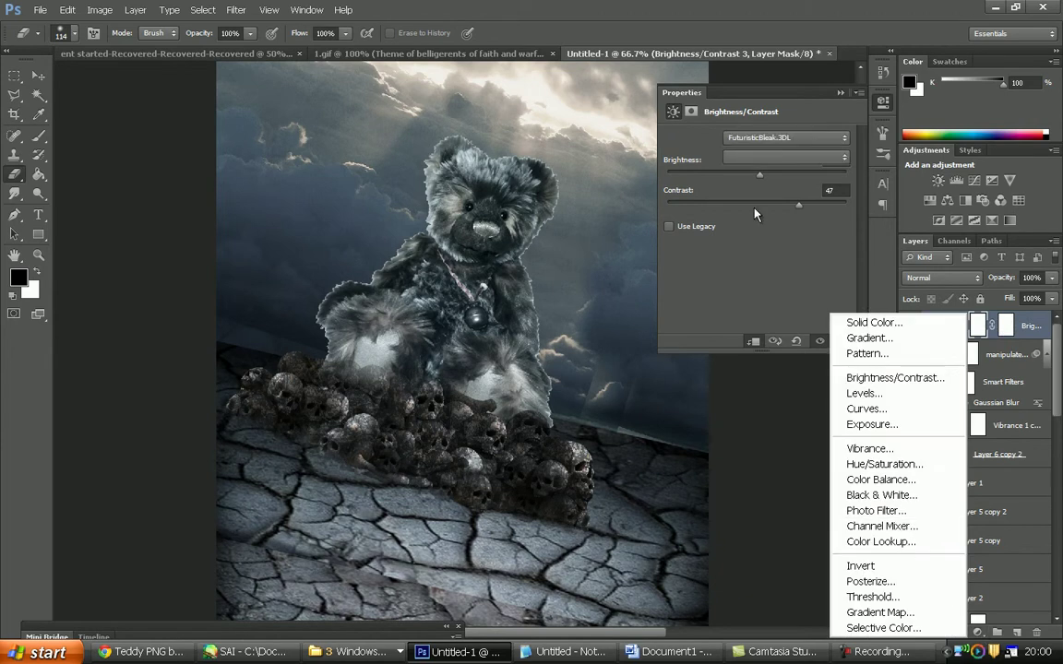
left_click(865, 545)
left_click(784, 138)
left_click(783, 384)
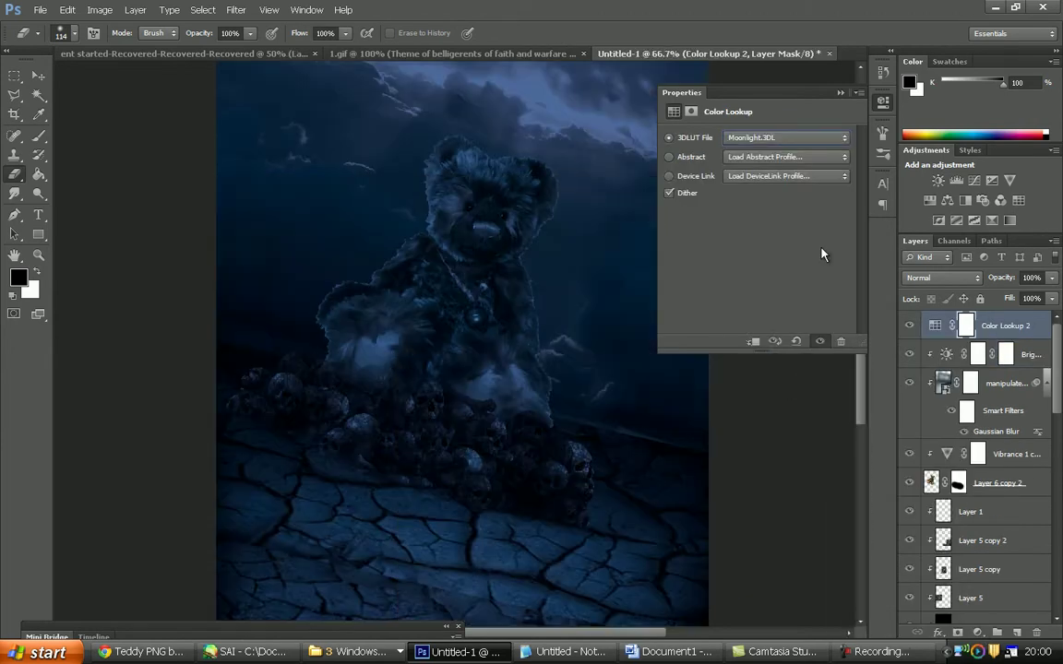
left_click(1052, 277)
left_click_drag(1050, 295, 1014, 295)
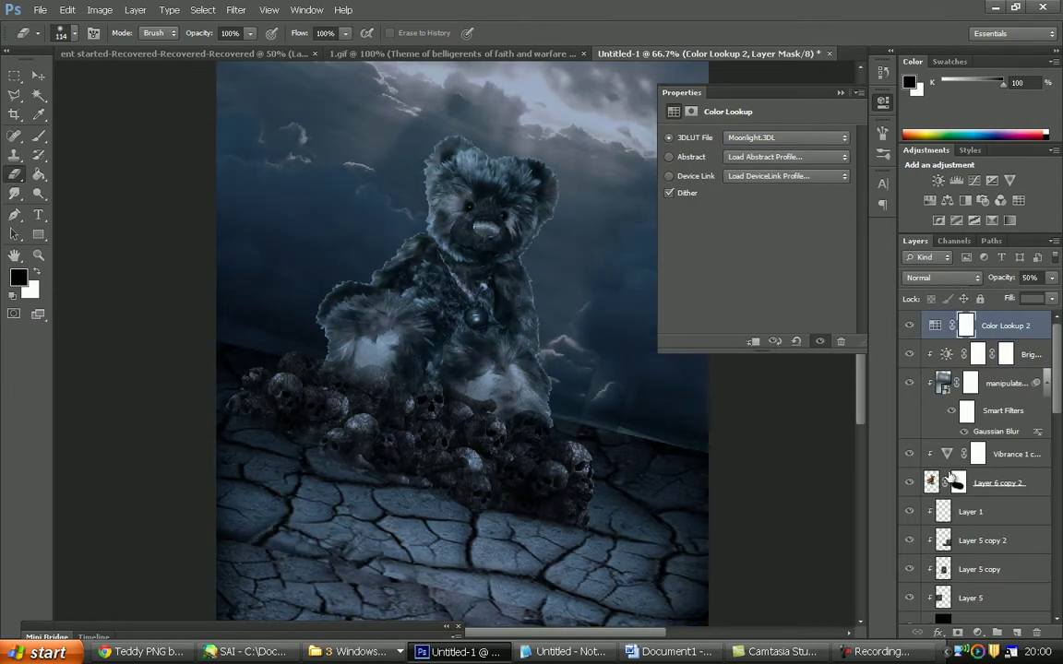
Hide the bear layer in the Layers panel
scroll(978, 424, "down", 3)
scroll(960, 434, "down", 3)
scroll(922, 442, "down", 3)
scroll(912, 448, "up", 2)
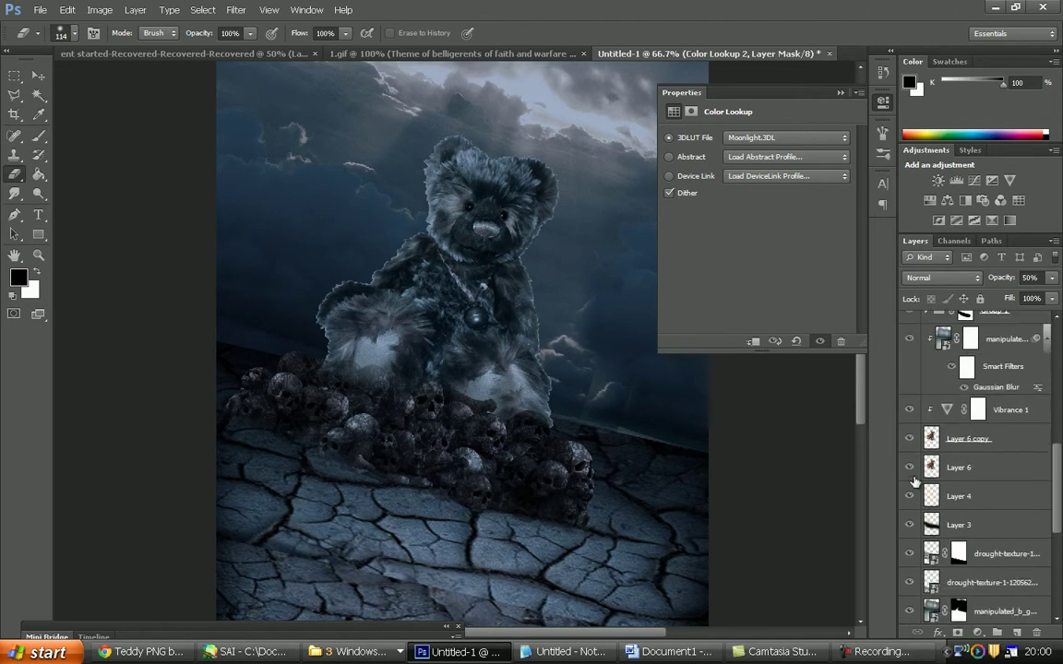
left_click(909, 438)
Move the bear copy beneath Layer 6, delete the fist's light-blue background, then shrink and tilt the fist arm
left_click_drag(984, 442, 964, 480)
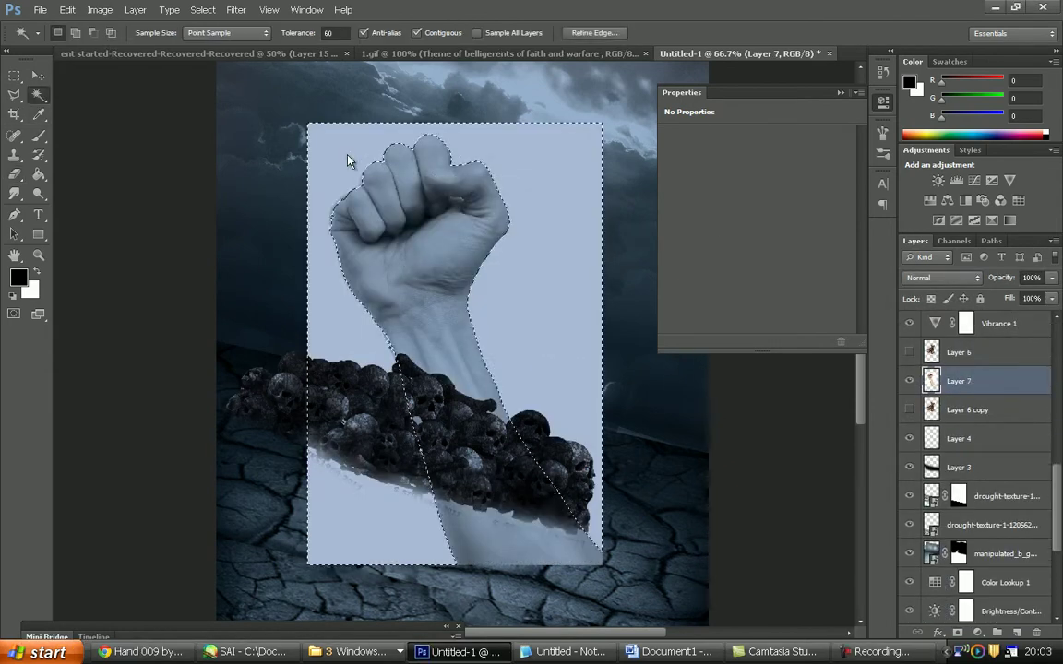
key("Delete")
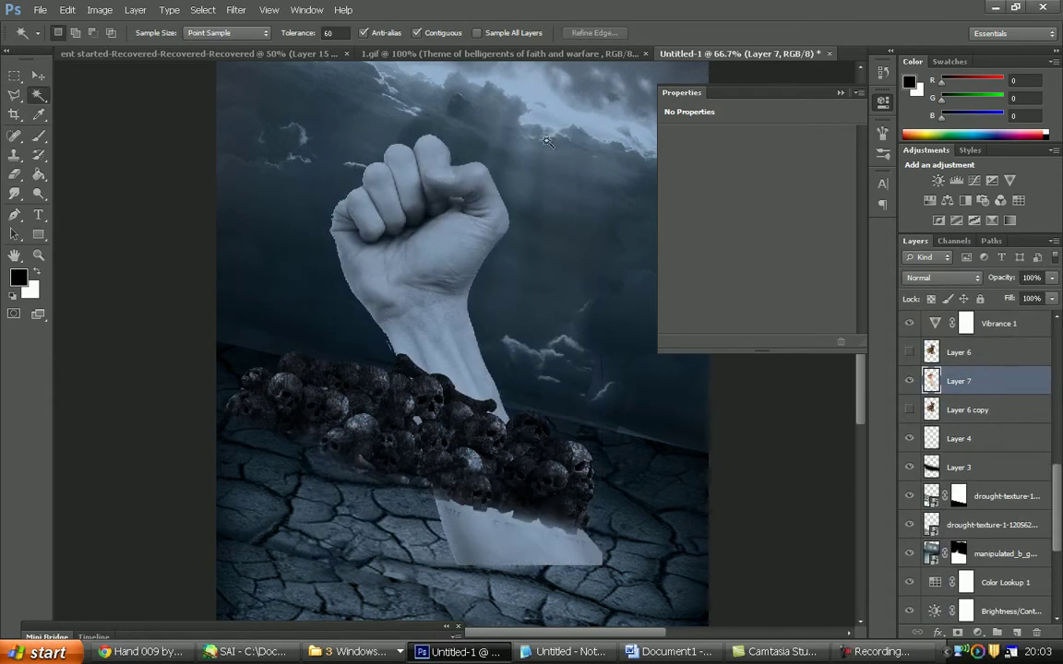
key("ctrl+t")
left_click_drag(602, 563, 461, 320)
key("Return")
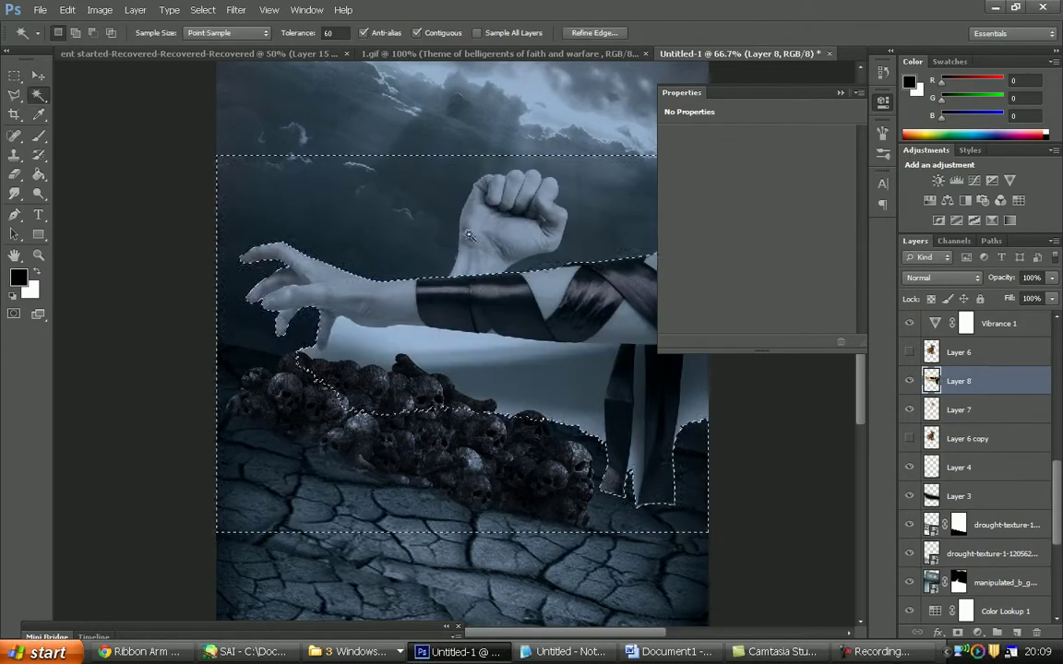
Erase the ribbon arm's hand and stretch and rotate the ribbon onto the forearm
key("e")
left_click_drag(259, 277, 387, 309)
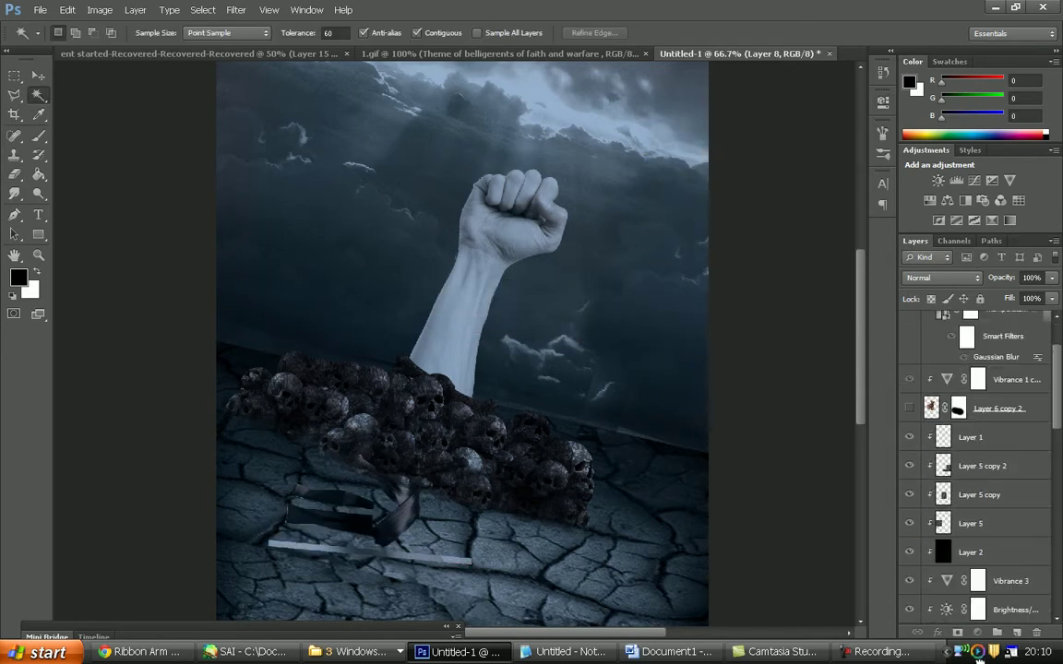
key("ctrl+t")
mouse_move(627, 172)
left_mouse_down()
mouse_move(598, 314)
mouse_move(609, 276)
left_mouse_up()
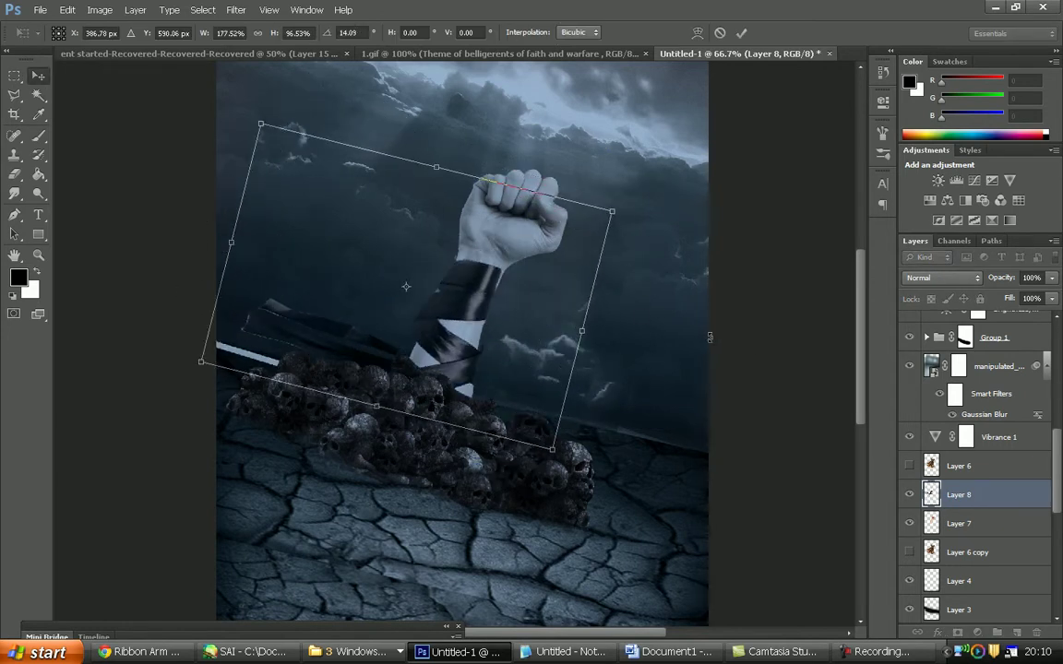
key("Return")
Clip the ribbon to the fist arm layer and warp it around the forearm
right_click(959, 494)
left_click(798, 349)
left_click(68, 10)
left_click(295, 439)
left_click_drag(510, 287, 565, 305)
key("Return")
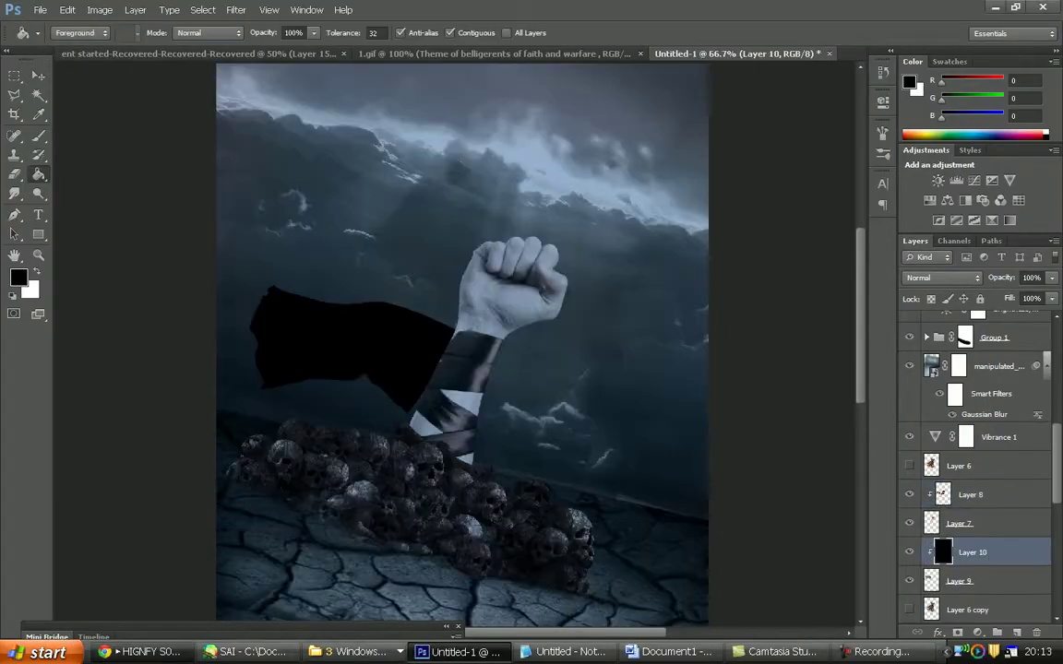
Search images for 'canadiens', open the flag image, and place it over the black patch
key("Return")
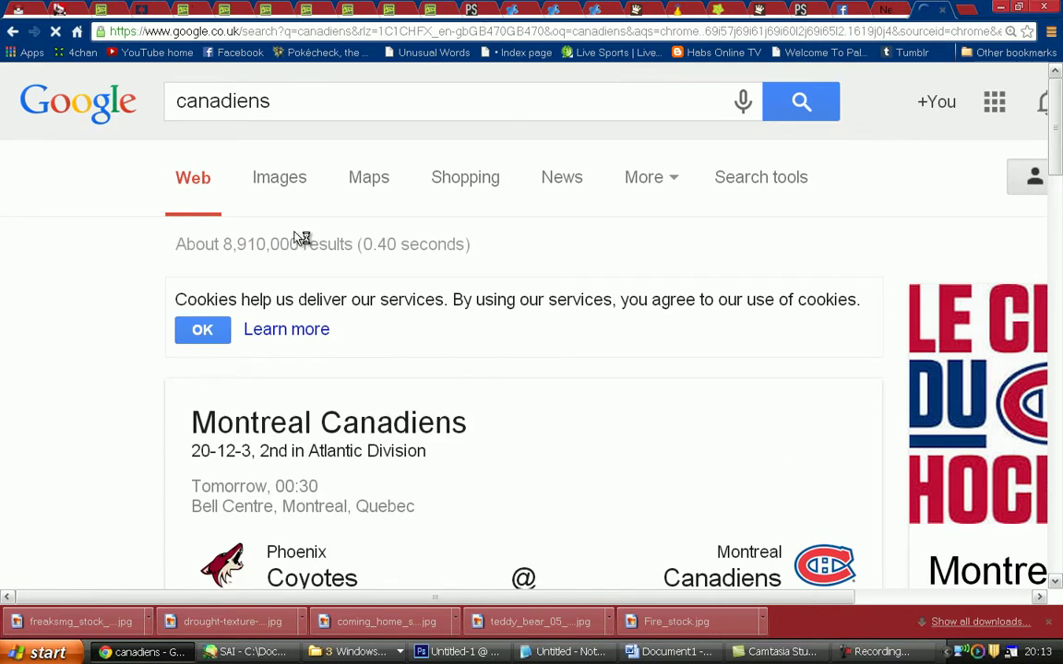
left_click(279, 177)
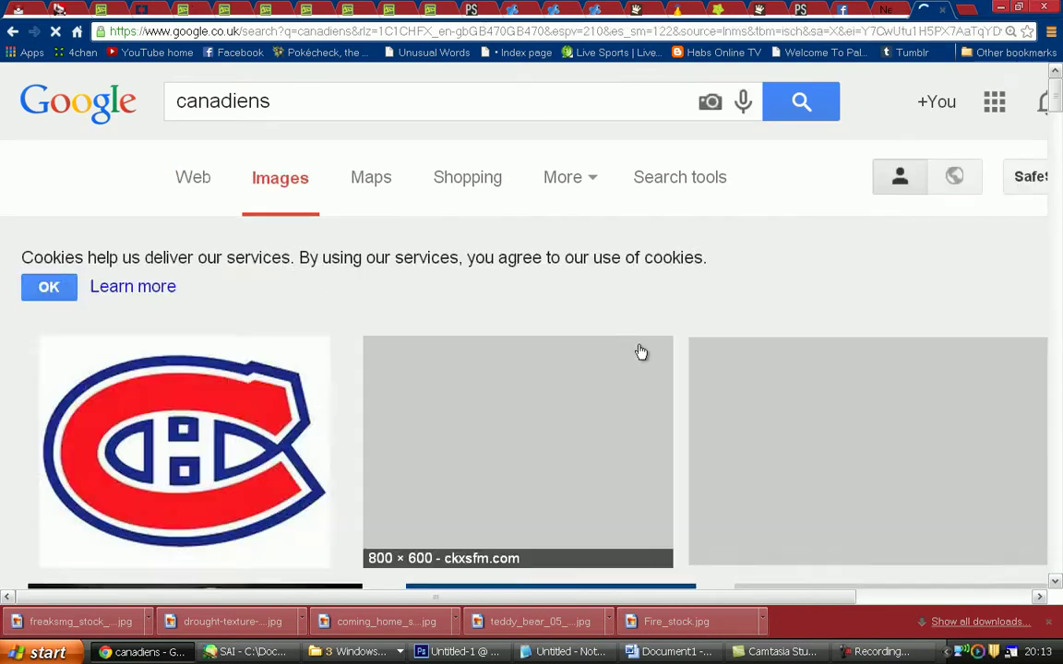
left_click(639, 352)
left_click(640, 249)
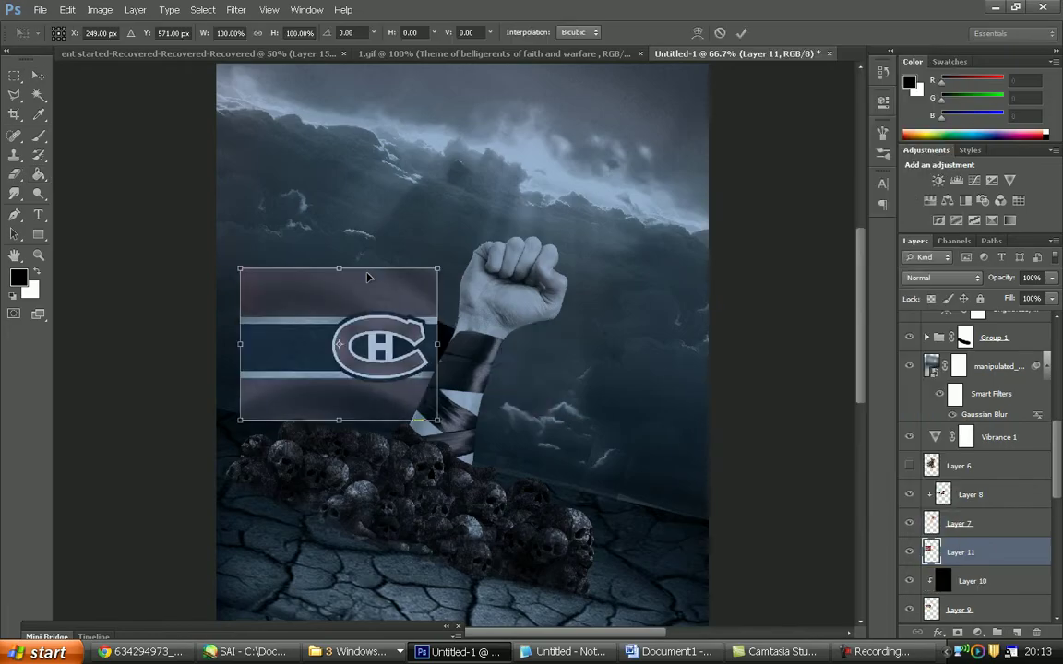
left_click_drag(366, 277, 399, 344)
Clip the flag to the black patch, then duplicate it and clip the copy too
key("Return")
right_click(964, 552)
left_click(785, 251)
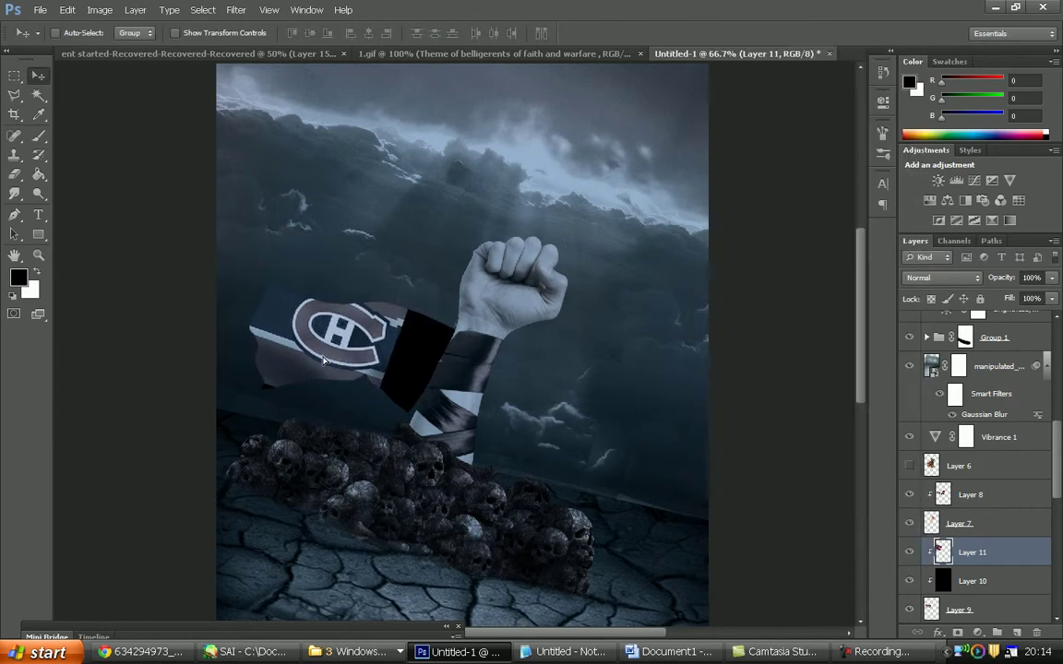
left_click_drag(325, 364, 498, 388)
right_click(981, 551)
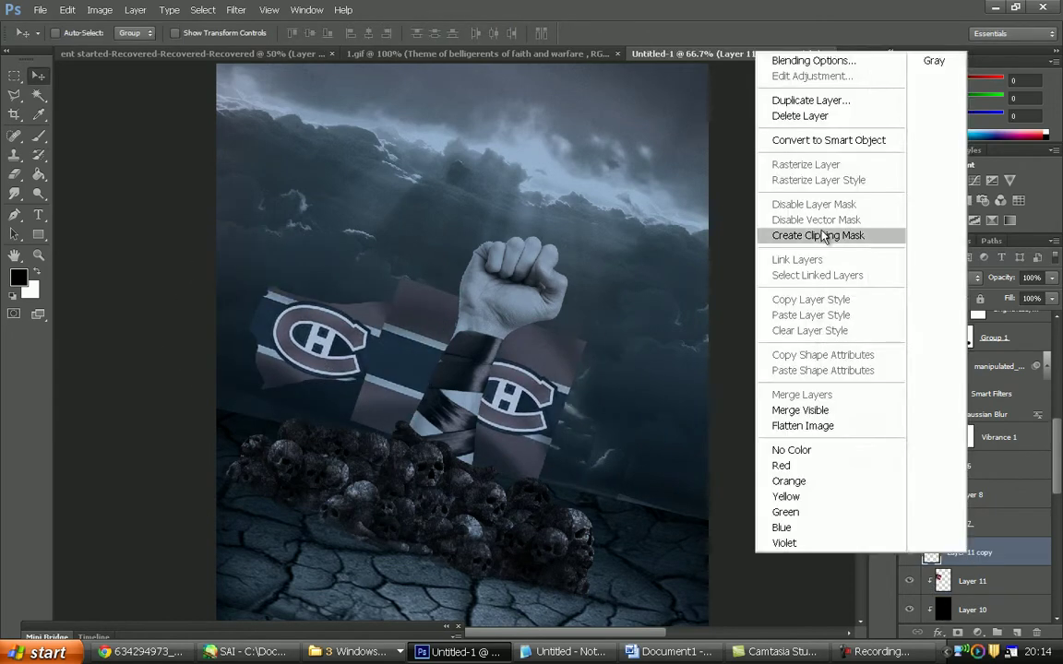
left_click(784, 230)
Mask the flag copy, then move the Layer 9 fold texture above it, clipped and desaturated
key("b")
left_click(976, 633)
scroll(976, 523, "down", 4)
left_click(976, 524)
left_click_drag(955, 560, 976, 436)
right_click(976, 436)
left_click(784, 231)
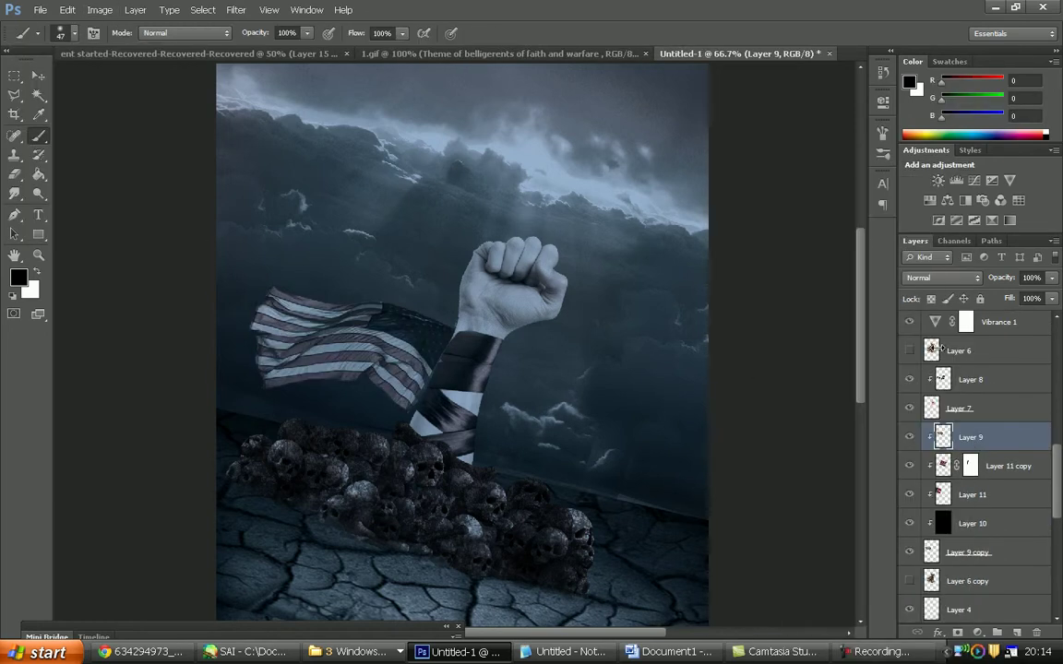
key("ctrl+u")
key("Return")
Set Layer 9 to Soft Light and choose a 95 px soft round brush
left_click(941, 277)
left_click(925, 288)
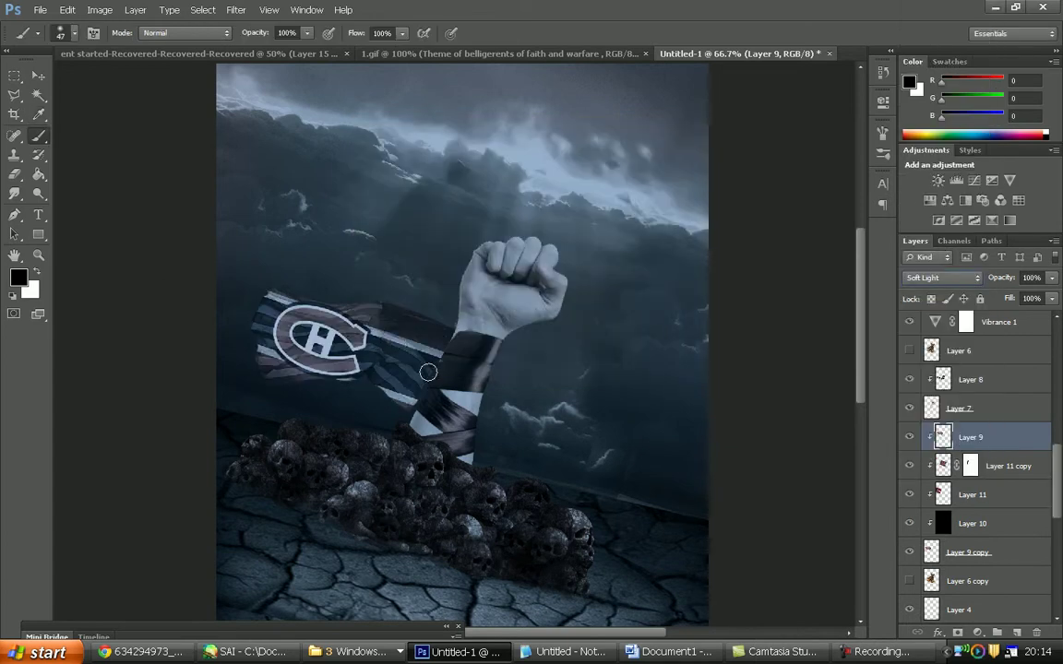
left_click(59, 32)
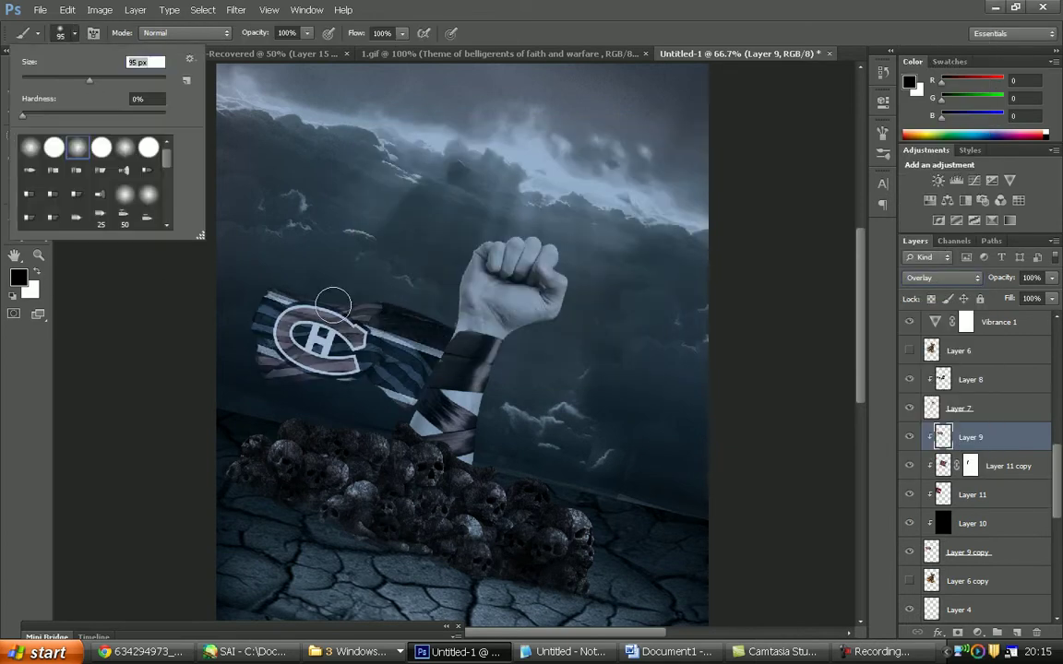
left_click_drag(56, 71, 83, 71)
left_click(439, 420)
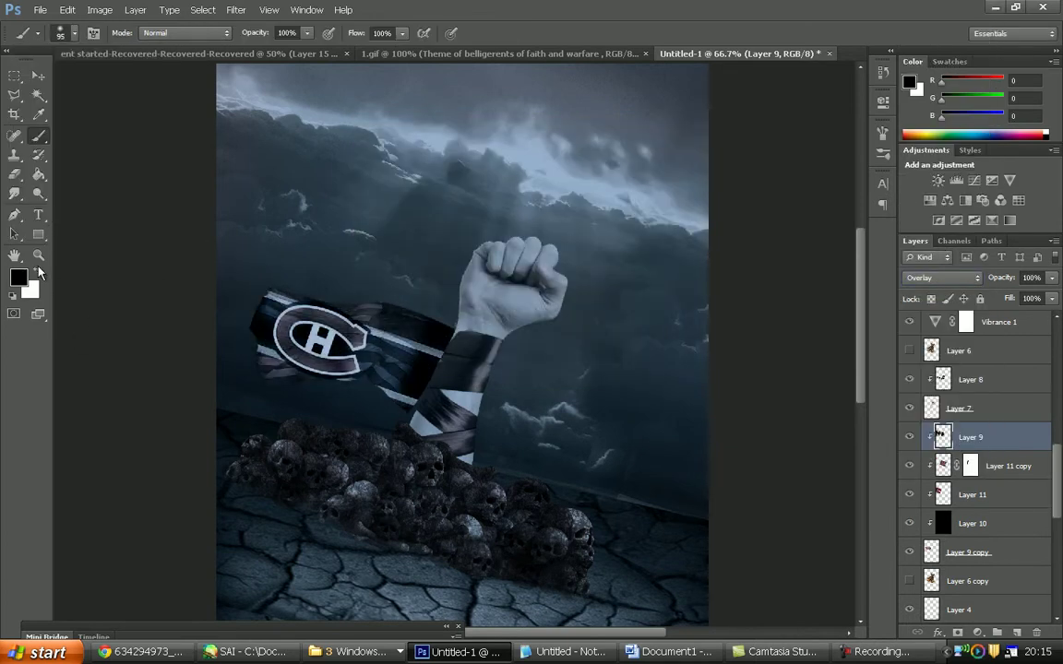
Hide Layer 9 and paint faded dark red shading on a new layer clipped to the flag
left_click(909, 437)
left_click(1005, 466)
left_click(1016, 633)
left_click(19, 277)
key("Return")
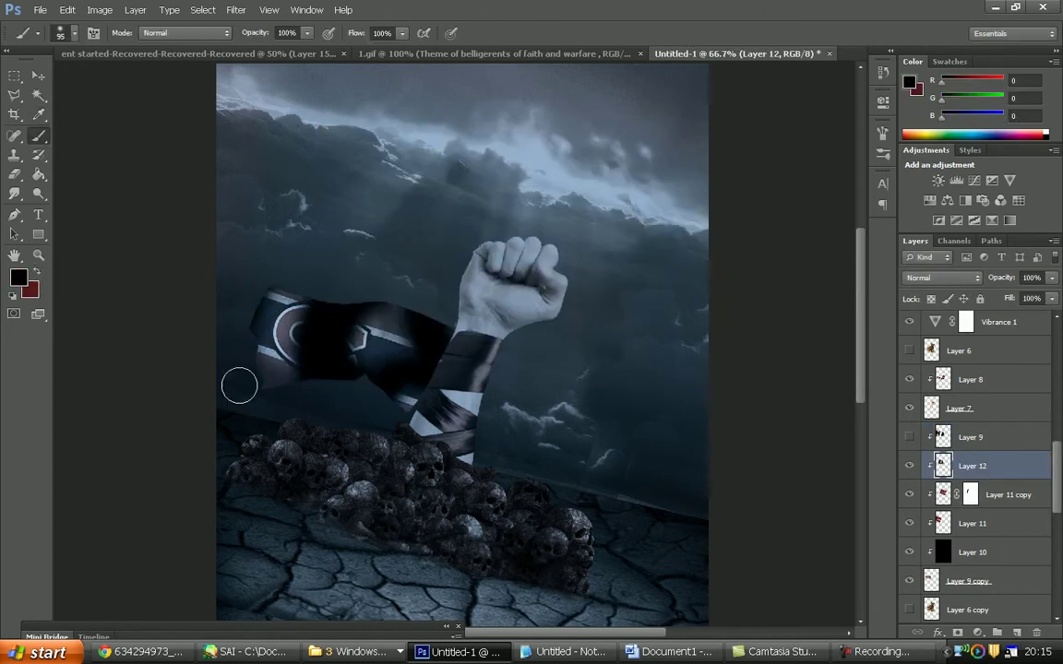
left_click_drag(1050, 293, 1029, 296)
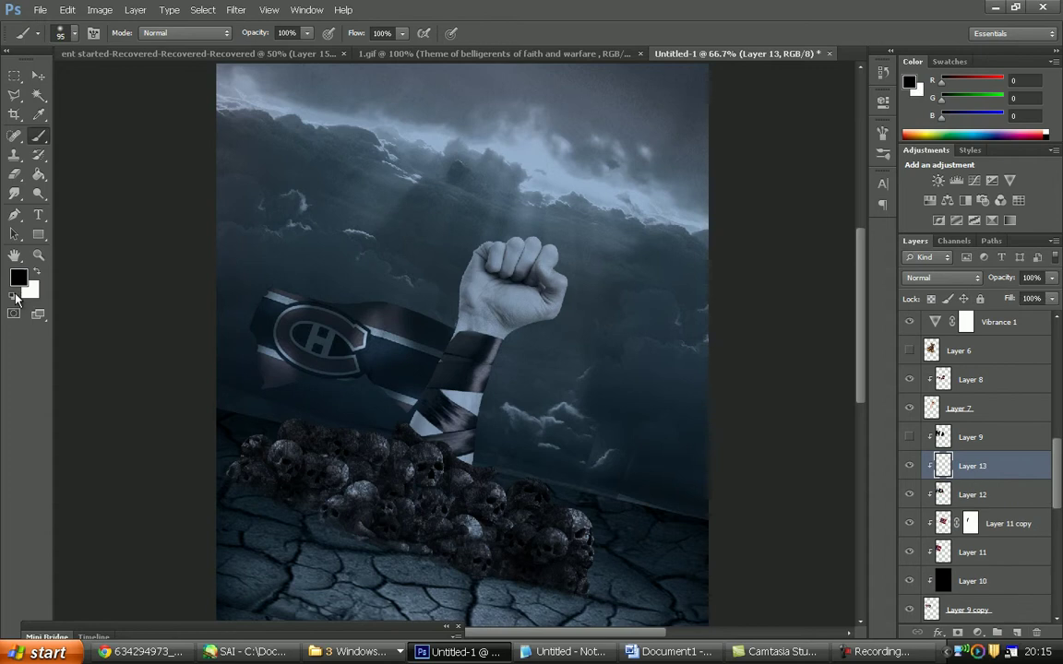
Show the fold texture Layer 9 again and select it
scroll(1059, 406, "down", 1)
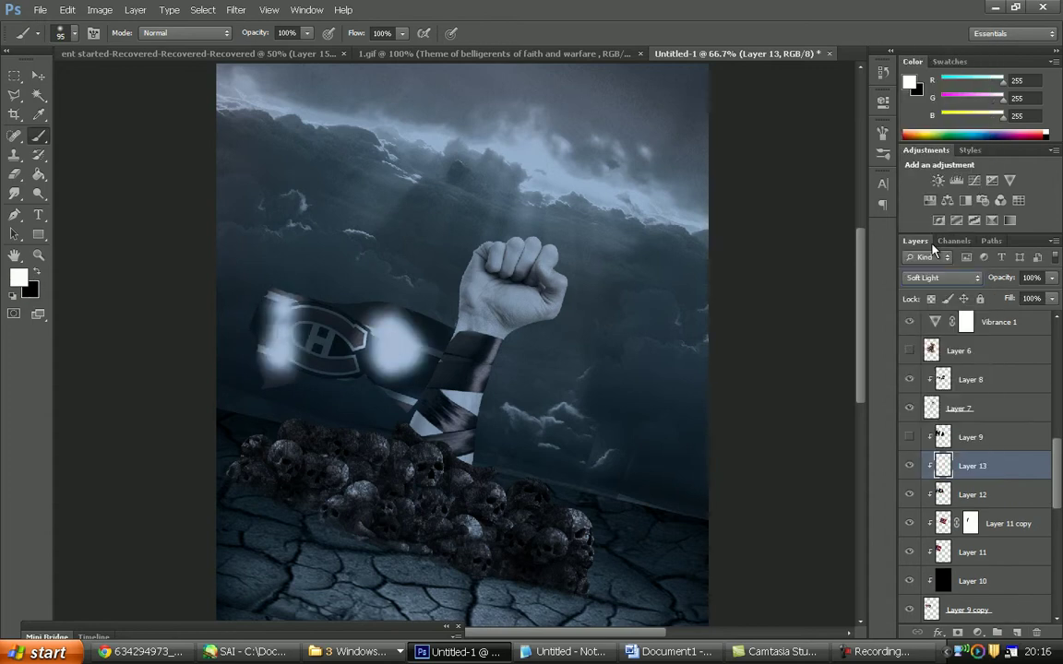
left_click(908, 408)
left_click(971, 408)
scroll(940, 280, "up", 2)
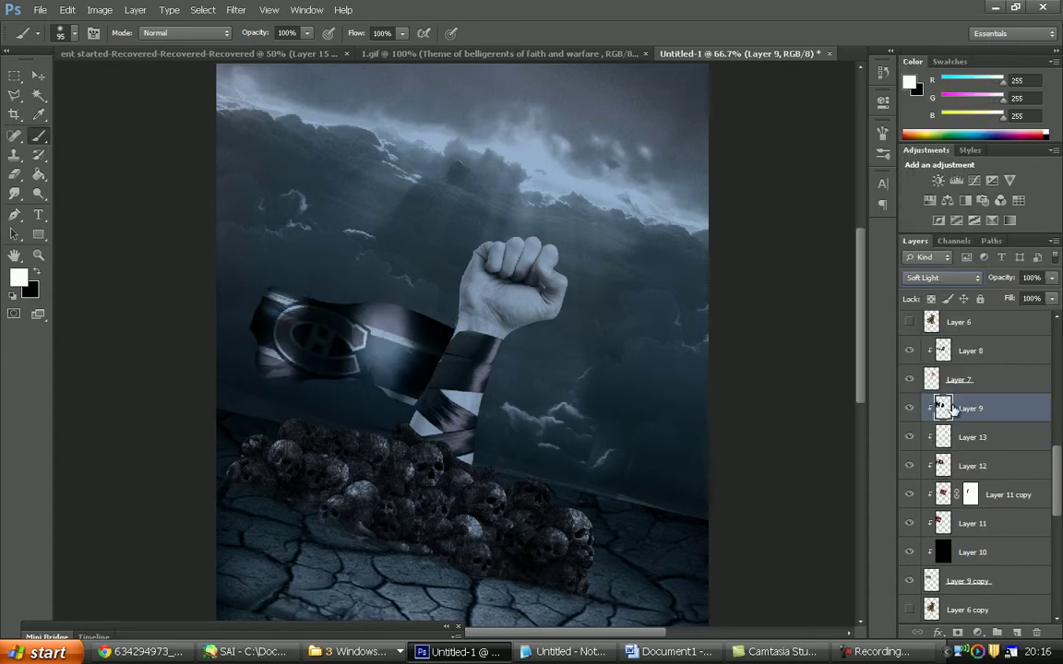
Show the shading layers and set Layer 12 to Normal blending at 24% opacity
left_click(908, 466)
left_click(972, 466)
left_click(940, 278)
left_click(944, 260)
left_click(941, 277)
left_click(927, 9)
left_click_drag(1001, 278, 962, 277)
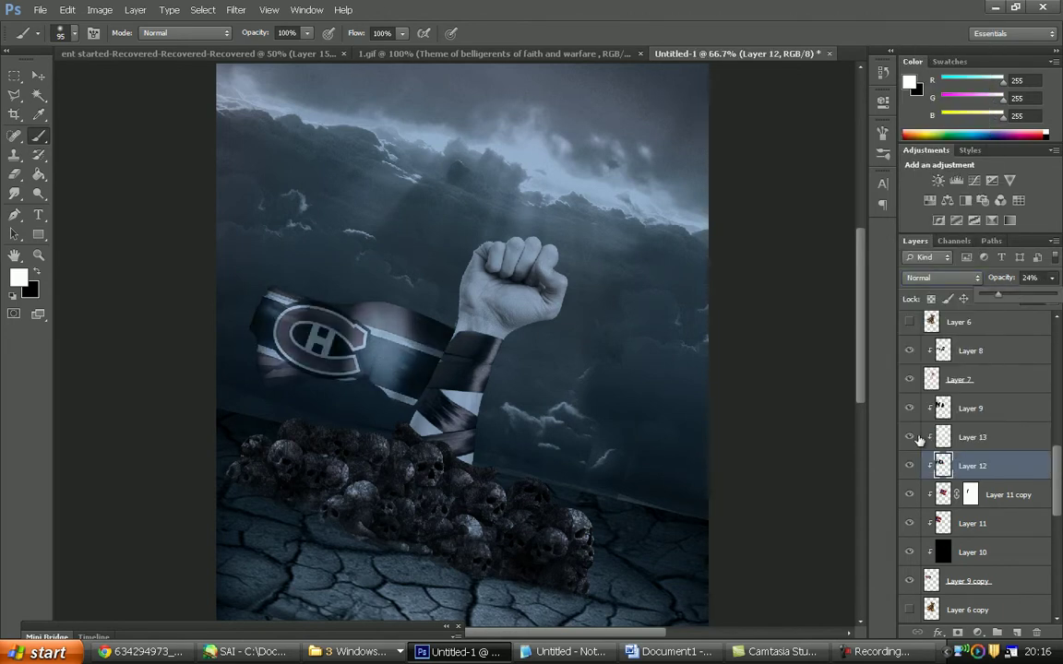
Hide highlight Layer 13 and merge the flag Layer 11 and its copy
left_click(909, 436)
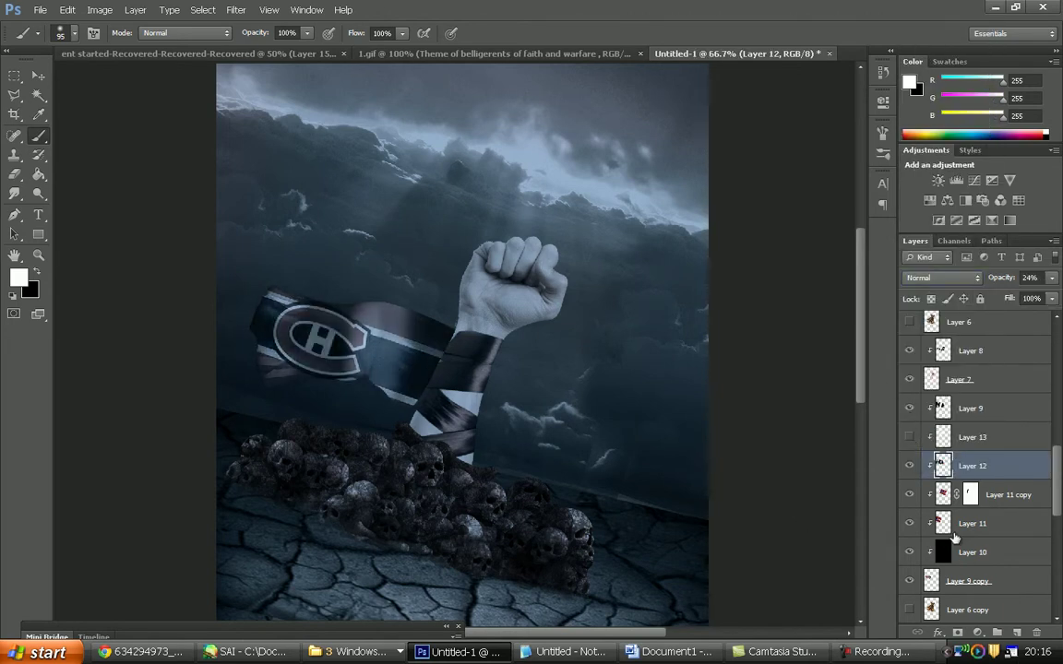
left_click(910, 494)
left_click(1006, 495)
left_click(977, 523, "shift")
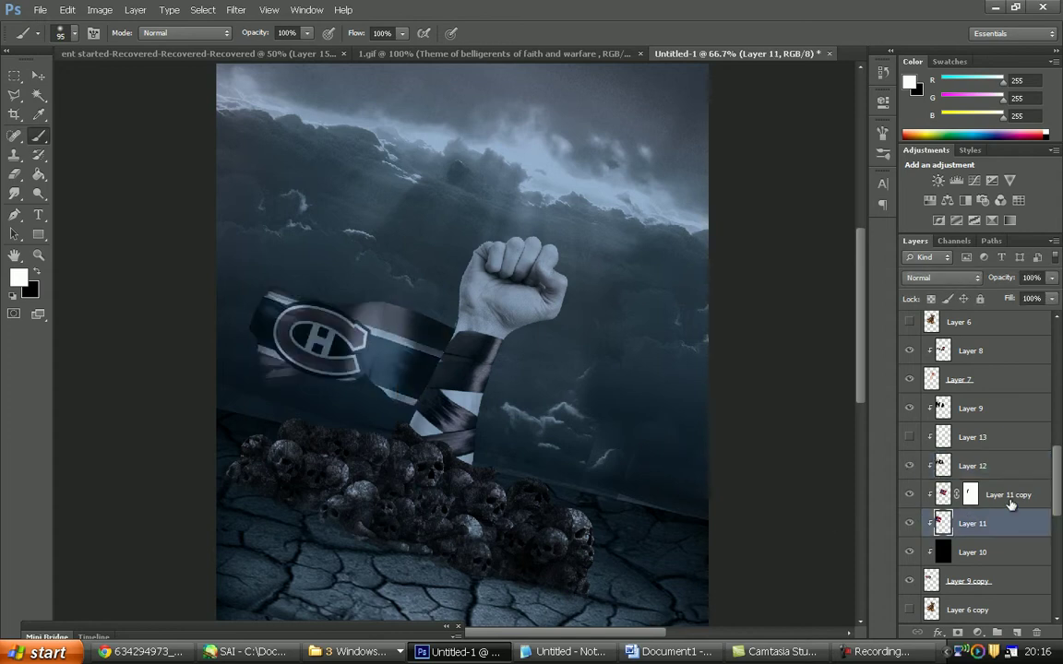
right_click(996, 523)
left_click(832, 506)
left_click(67, 9)
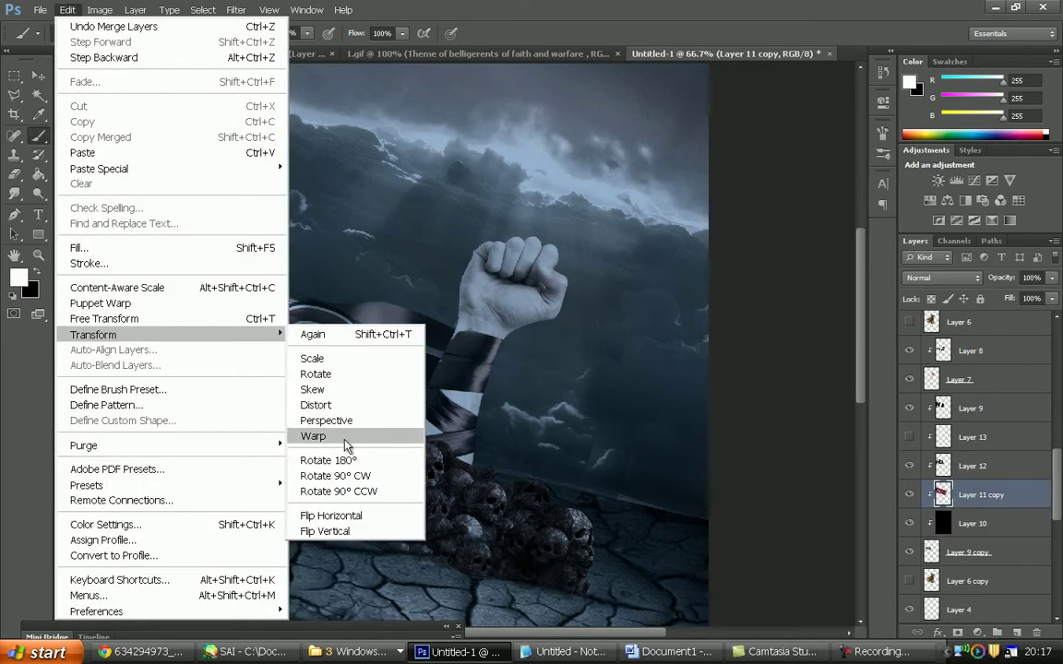
Warp the flag into a waving shape and set the brush size to 135
left_click(343, 437)
mouse_move(368, 347)
left_mouse_down()
mouse_move(403, 366)
mouse_move(395, 354)
left_mouse_up()
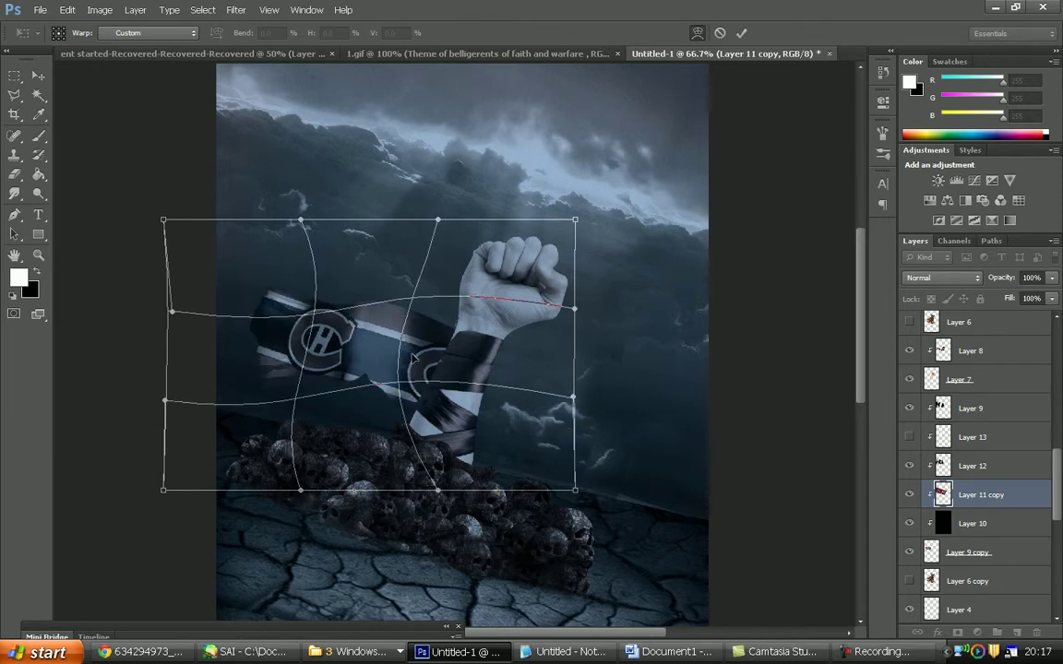
key("Return")
left_click(74, 37)
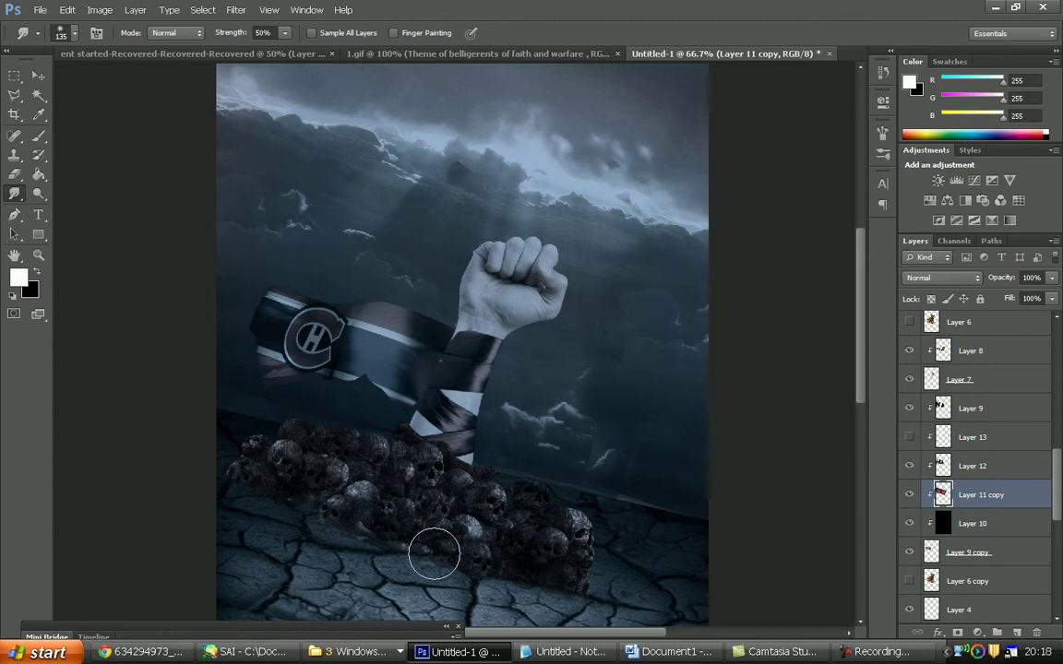
Move Layer 13 above Layer 9 in Darken mode and clip Layer 14 to the flag
left_click(969, 409)
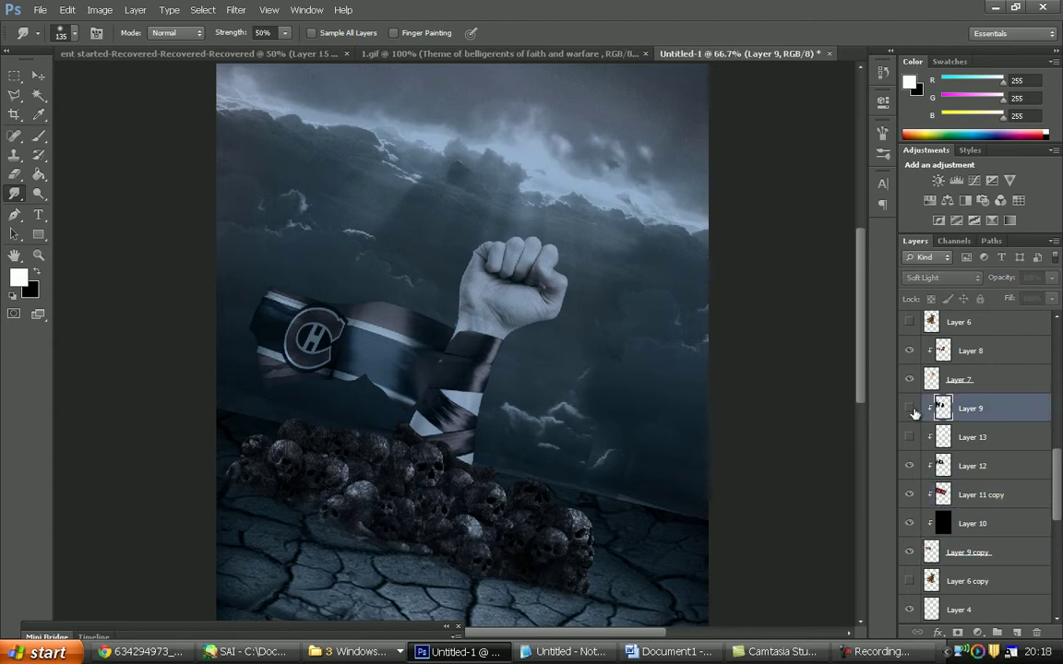
left_click_drag(942, 437, 943, 406)
left_click(941, 278)
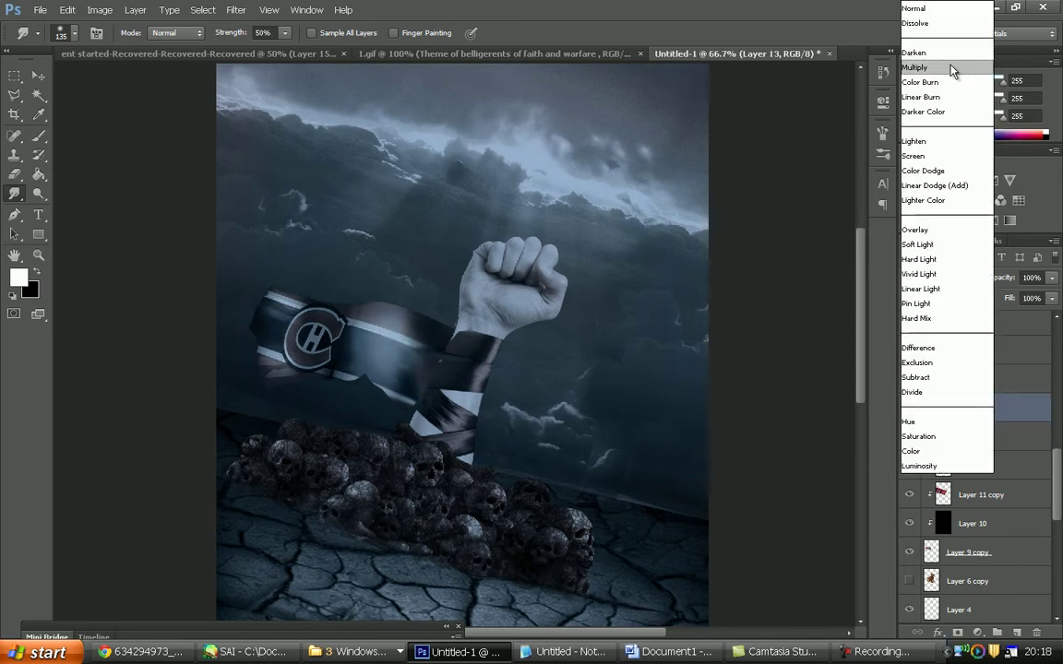
left_click(918, 49)
right_click(952, 401)
left_click(785, 346)
Set a 442 px black brush and add a new layer above Layer 8
left_click(686, 157)
key("d")
key("Return")
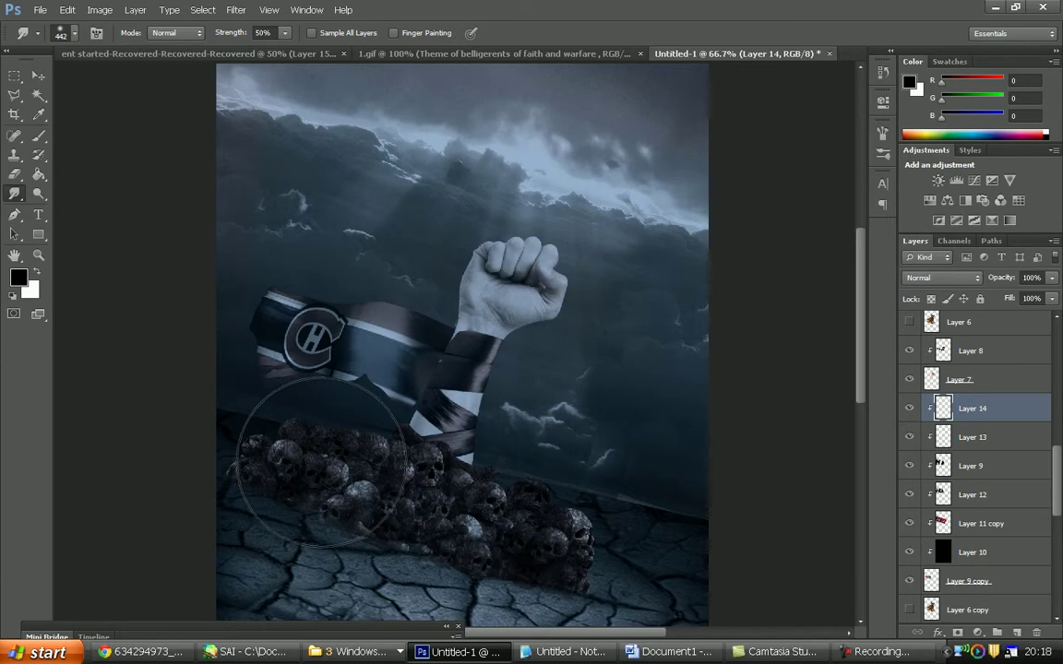
left_click(38, 134)
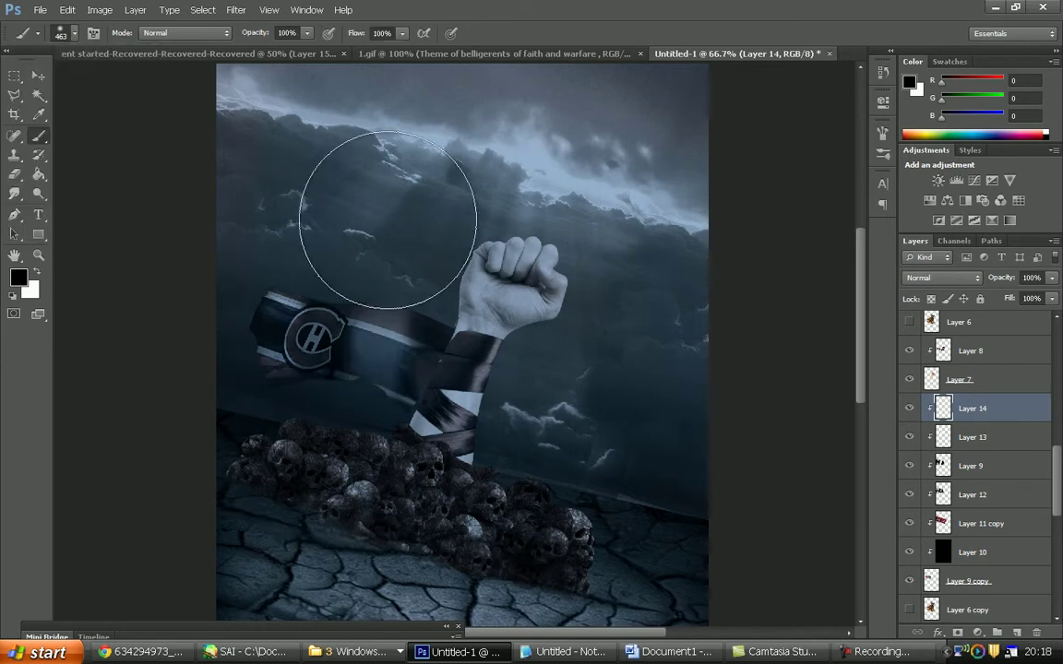
left_click(969, 351)
Clip Layer 15, use a 226 px brush, and paste a stone texture clipped to the arm in Overlay
key("ctrl+shift+alt+n")
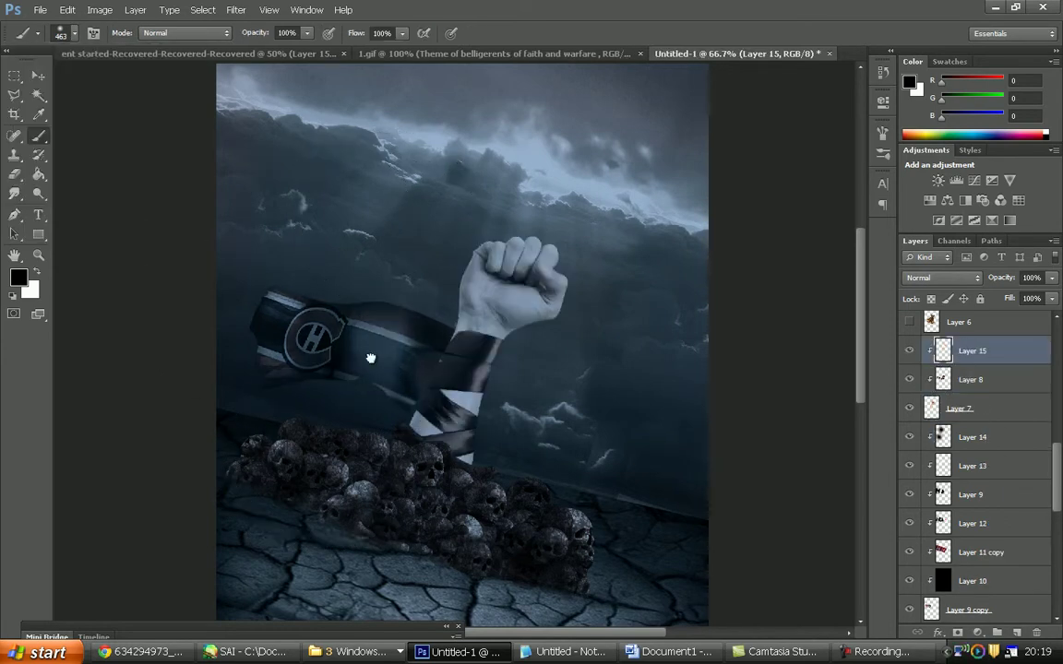
right_click(367, 369)
key("Return")
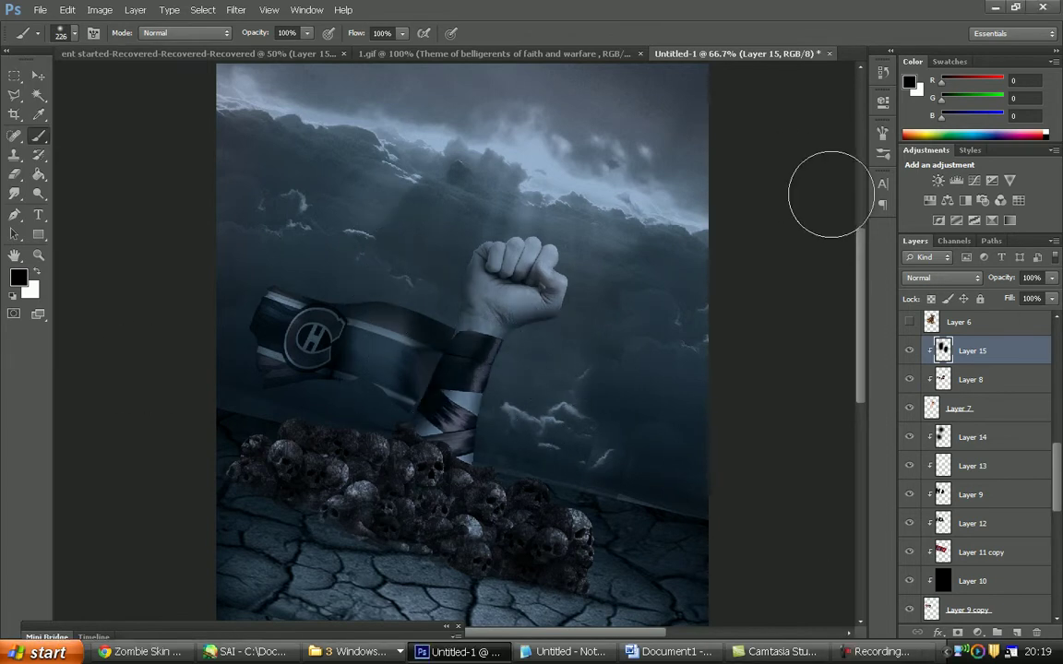
key("ctrl+v")
right_click(993, 351)
left_click(902, 343)
left_click(943, 278)
left_click(922, 230)
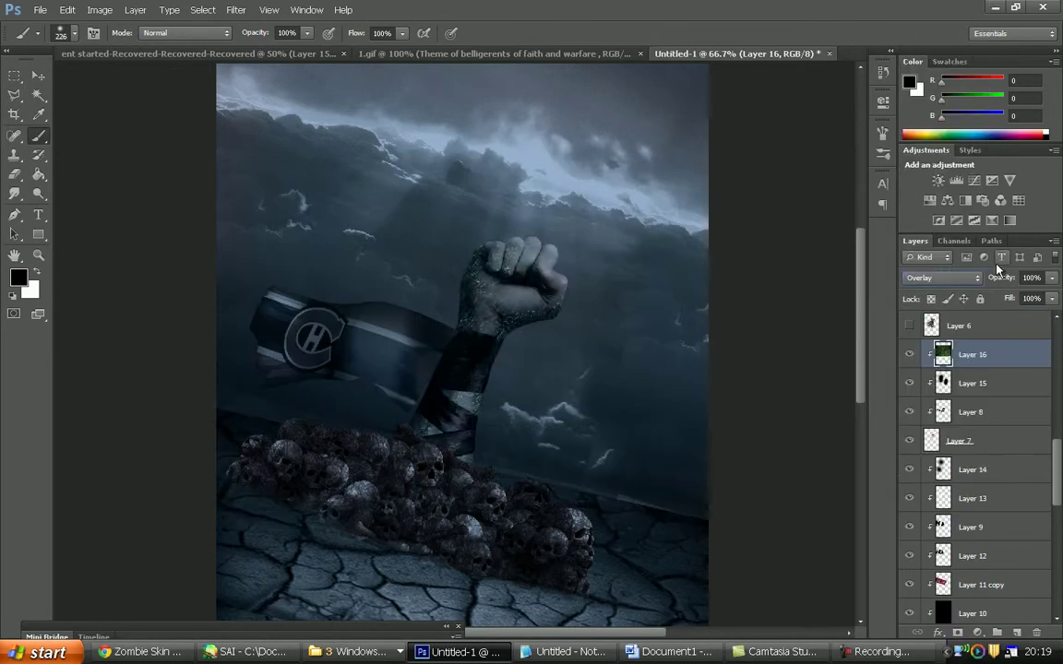
Zoom in on the fist and desaturate the stone texture to -100, adjusting its lightness
left_click(38, 256)
double_click(630, 240)
key("ctrl+u")
type("-100")
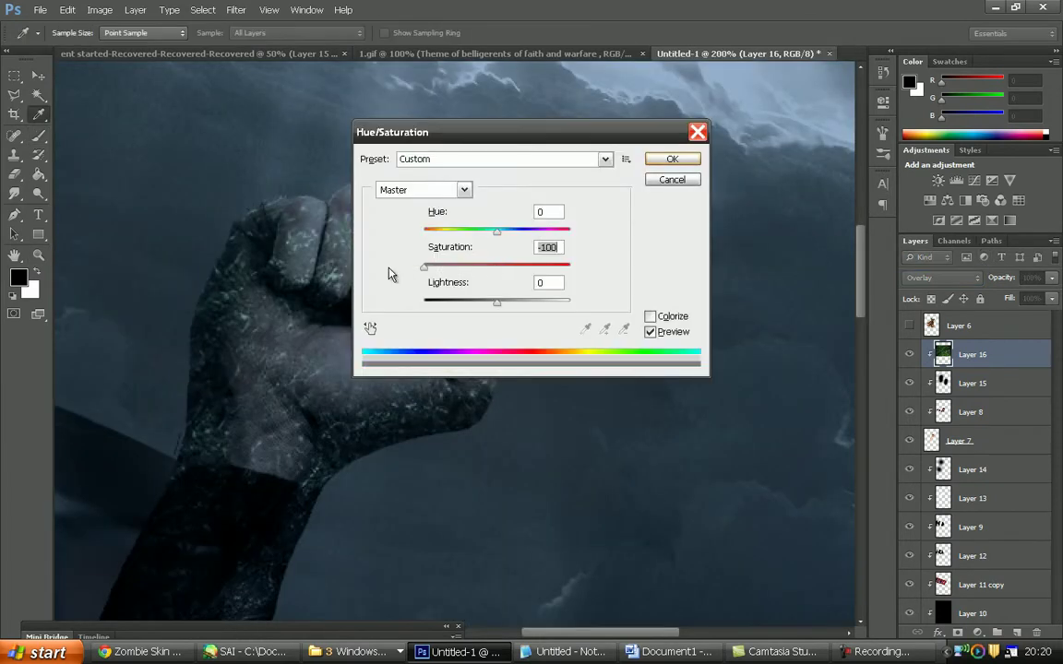
left_click_drag(462, 301, 494, 287)
left_click(674, 157)
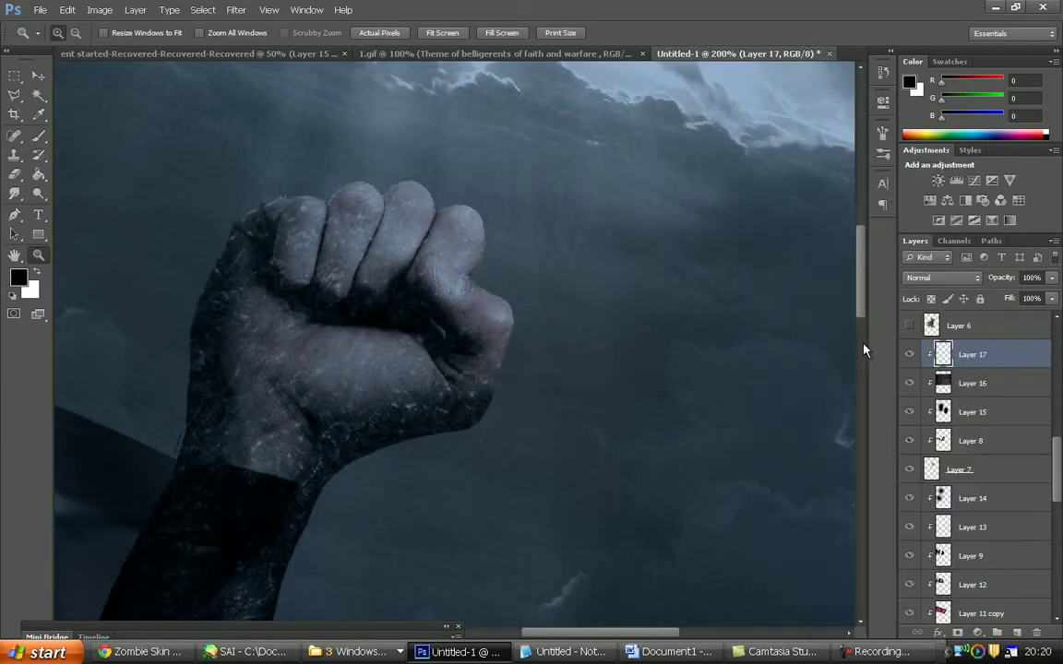
Paste a green texture over the fist in Soft Light mode and zoom back out
key("ctrl+v")
left_click_drag(589, 287, 806, 379)
key("shift+alt+f")
key("e")
key("z")
left_click(581, 297, "alt")
left_click(581, 297, "alt")
Move Layer 9 copy above Layer 14, clip it to the flag, and shrink the brush to 81 px
left_click(969, 498)
left_click_drag(967, 527, 969, 369)
right_click(978, 382)
left_click(812, 349)
left_click(74, 32)
left_click_drag(111, 70, 71, 71)
Desaturate the striped flag layer (Layer 9 copy) and blend it in Soft Light at 59% opacity
left_click(367, 352)
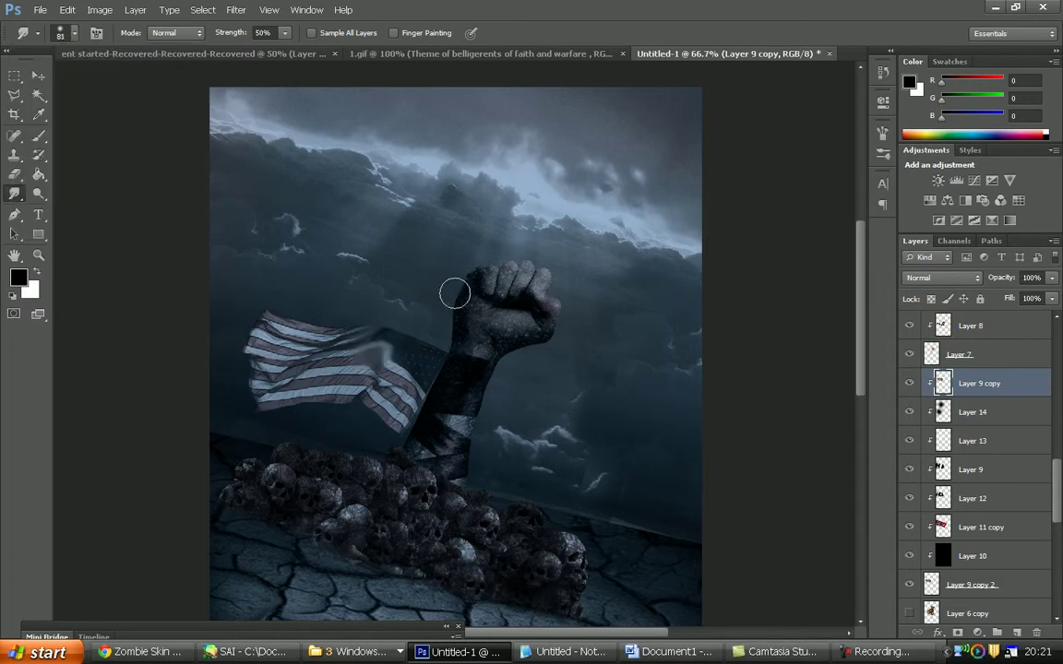
key("ctrl+u")
key("Return")
left_click(942, 276)
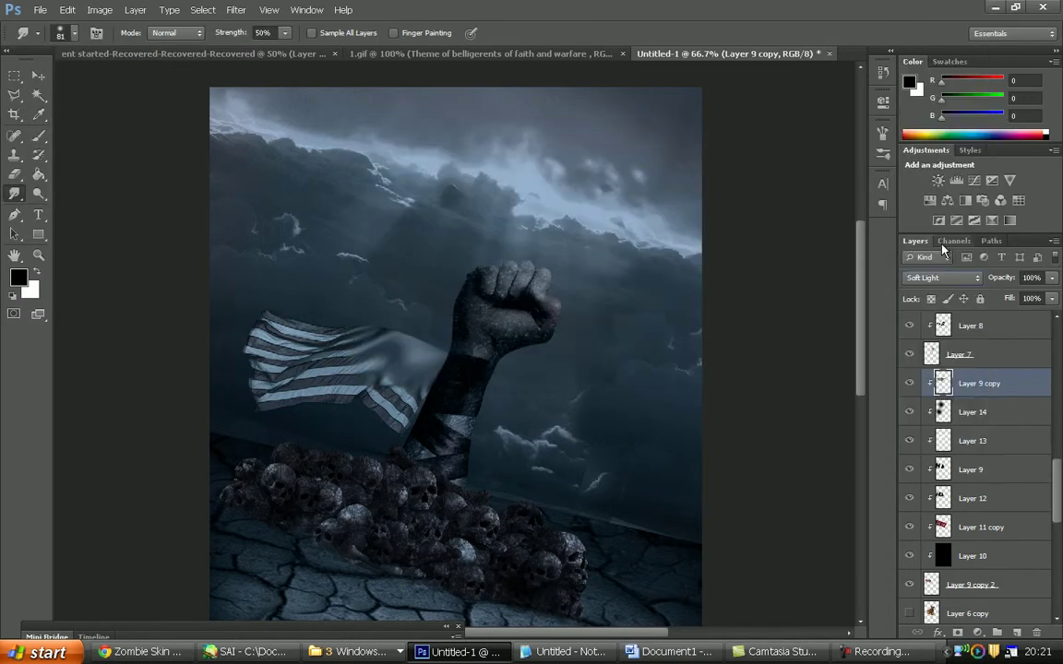
left_click(925, 242)
left_click_drag(908, 411, 909, 446)
left_click(909, 411)
left_click(909, 440)
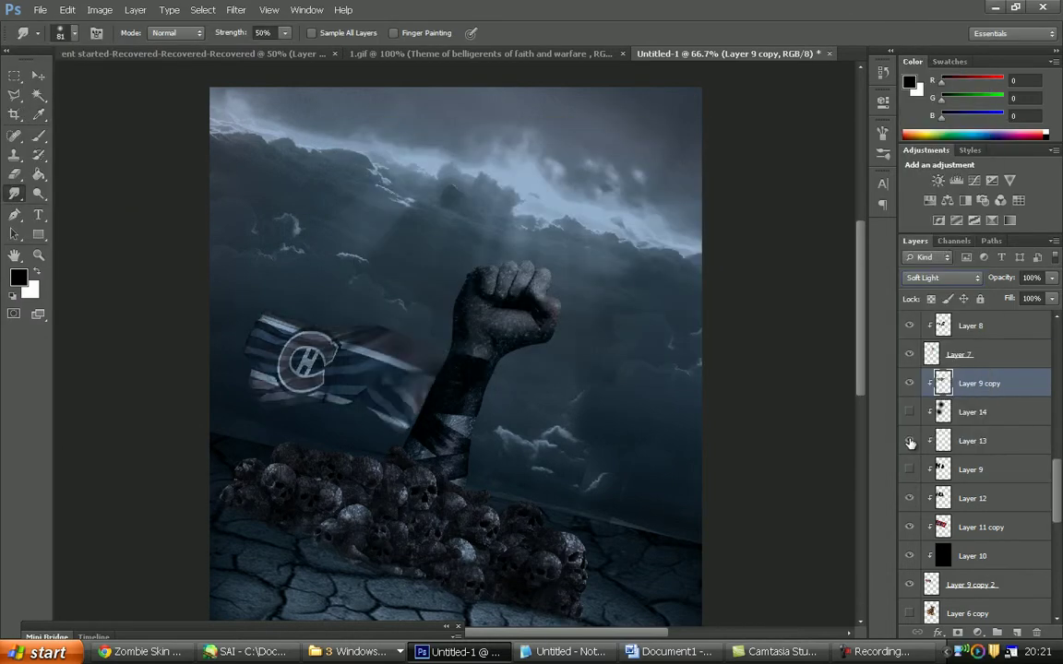
left_click(909, 470)
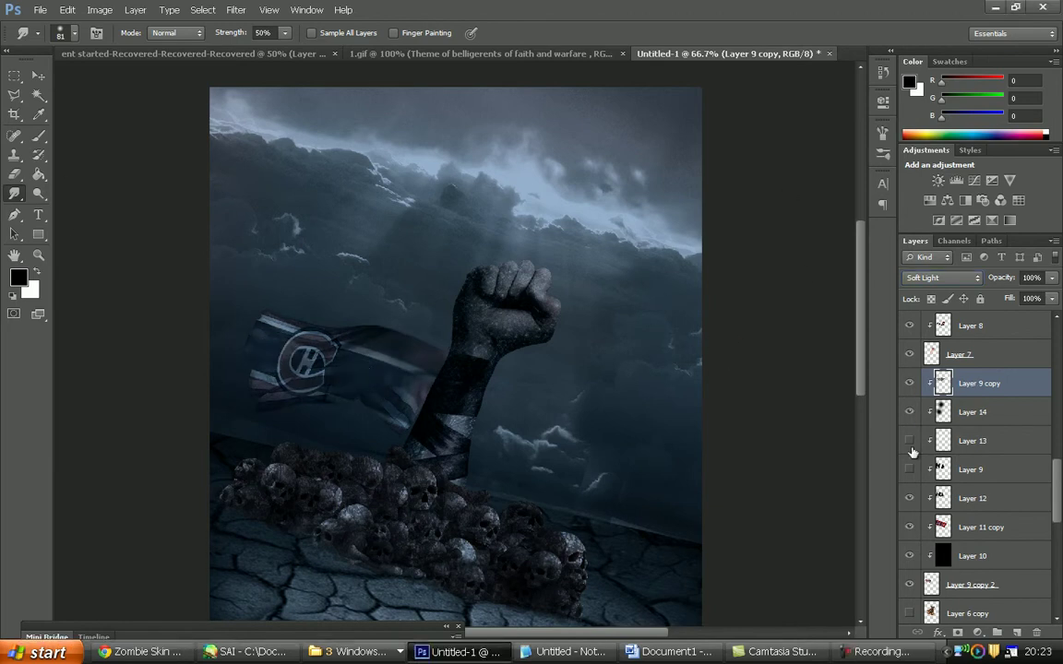
left_click_drag(1052, 278, 1022, 303)
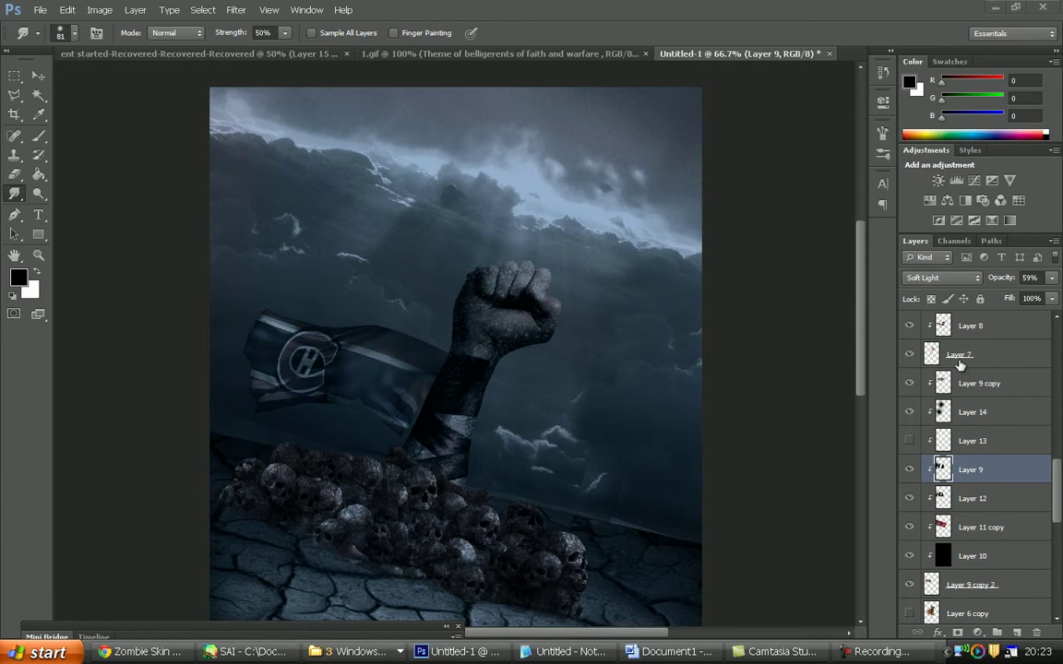
scroll(966, 344, "up", 4)
Darken the arm on Layer 8 with Hue/Saturation lightness -37
left_click(907, 413)
left_click(968, 441)
key("ctrl+u")
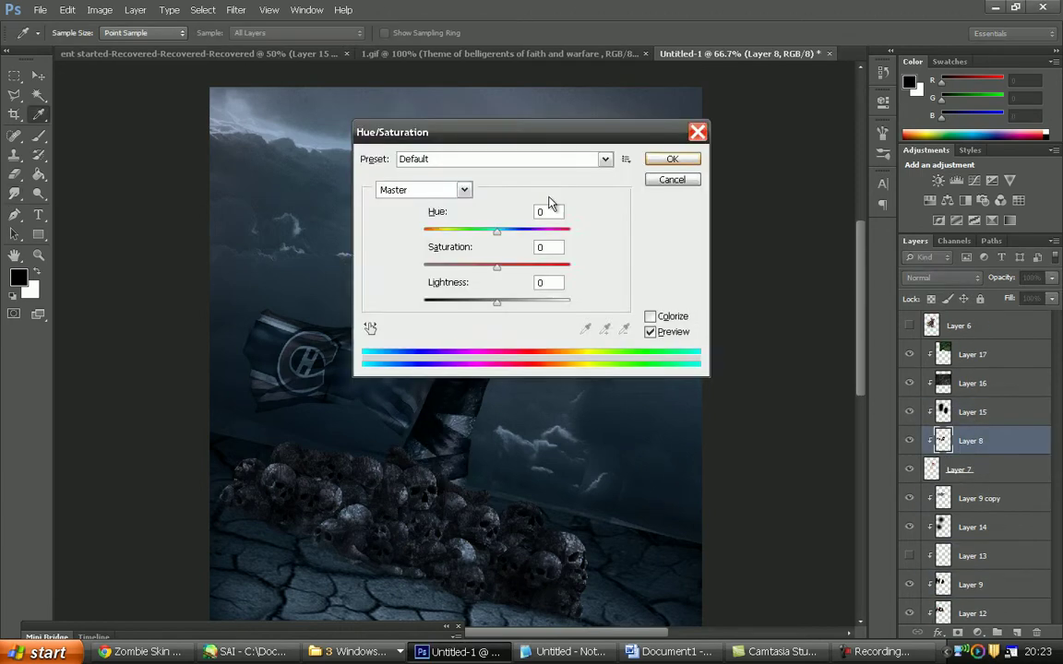
left_click_drag(522, 130, 747, 35)
left_click_drag(775, 208, 761, 213)
key("Return")
left_click_drag(969, 441, 973, 356)
key("ctrl+alt+z")
key("ctrl+alt+z")
key("ctrl+u")
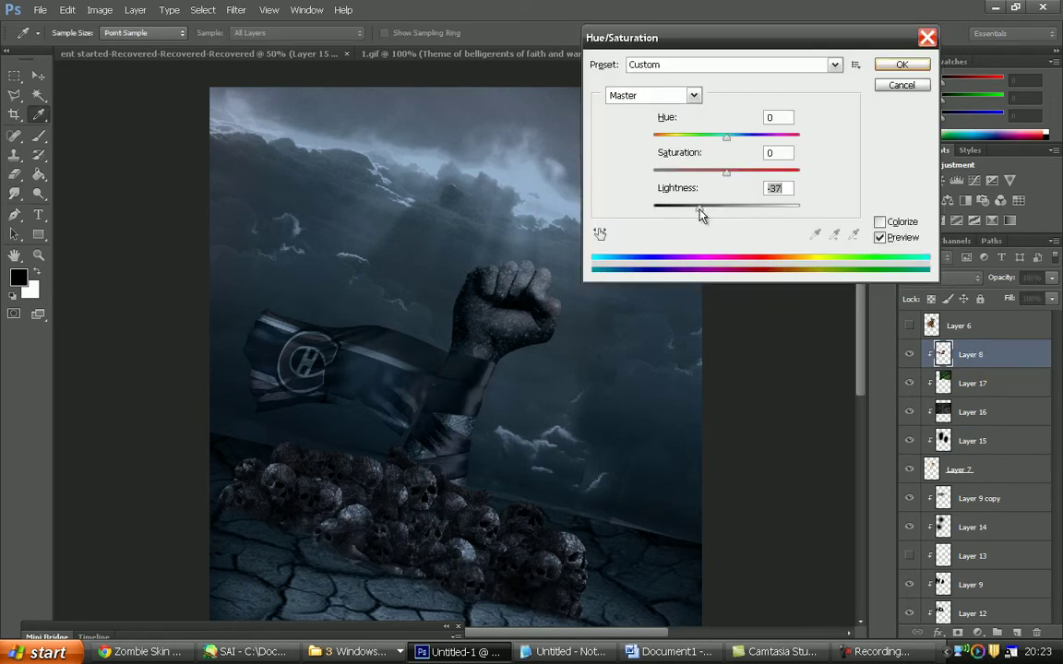
key("Return")
Move Layer 15 above Layer 8, make it visible, and add a mask to Layer 7
left_click(968, 441)
left_click_drag(968, 441, 971, 356)
left_click(910, 356)
left_click(973, 459)
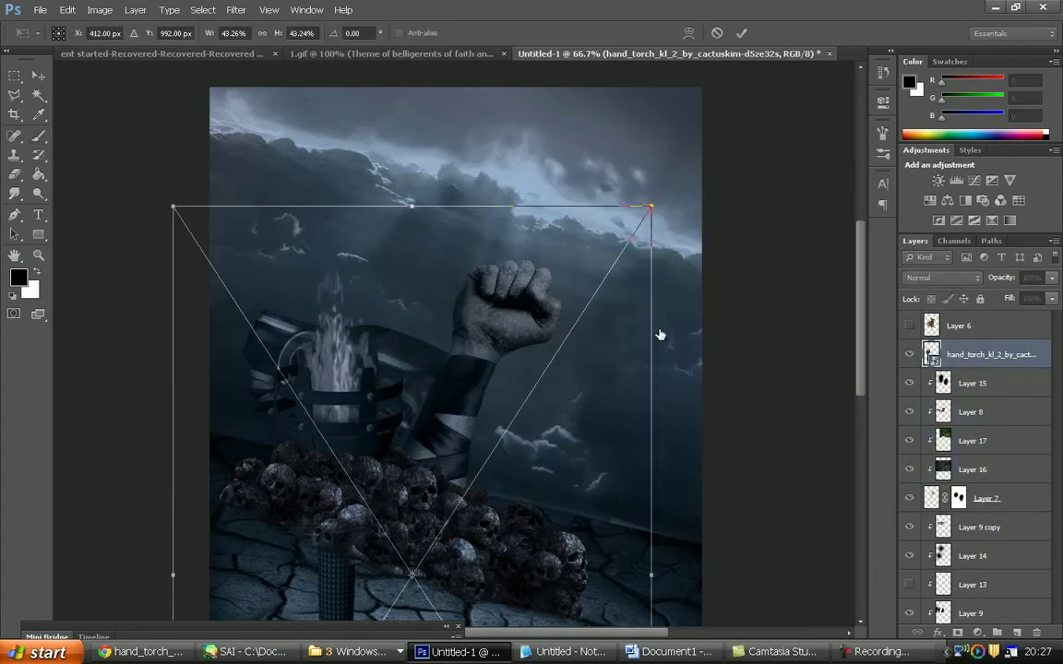
Place the hand_torch image, scaled to about 20%, into the raised fist
left_click_drag(817, 420, 810, 364)
left_click_drag(815, 211, 544, 355)
left_click_drag(310, 434, 557, 287)
key("Return")
Mask the torch handle with a 31 px brush so the fingers wrap over it
key("b")
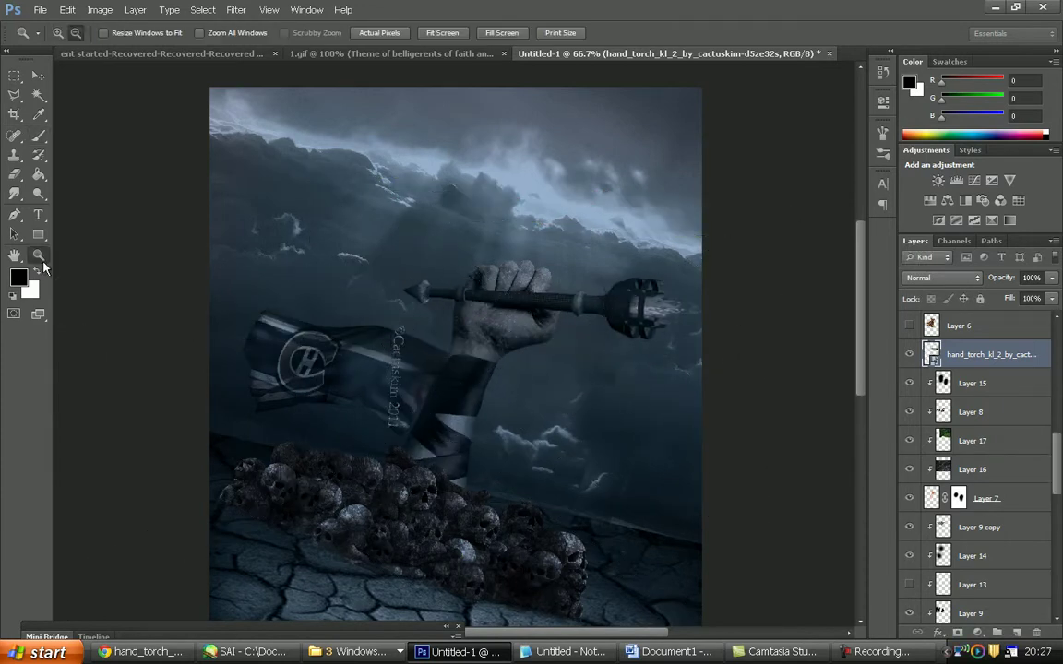
scroll(629, 391, "up", 3)
scroll(629, 392, "up", 2)
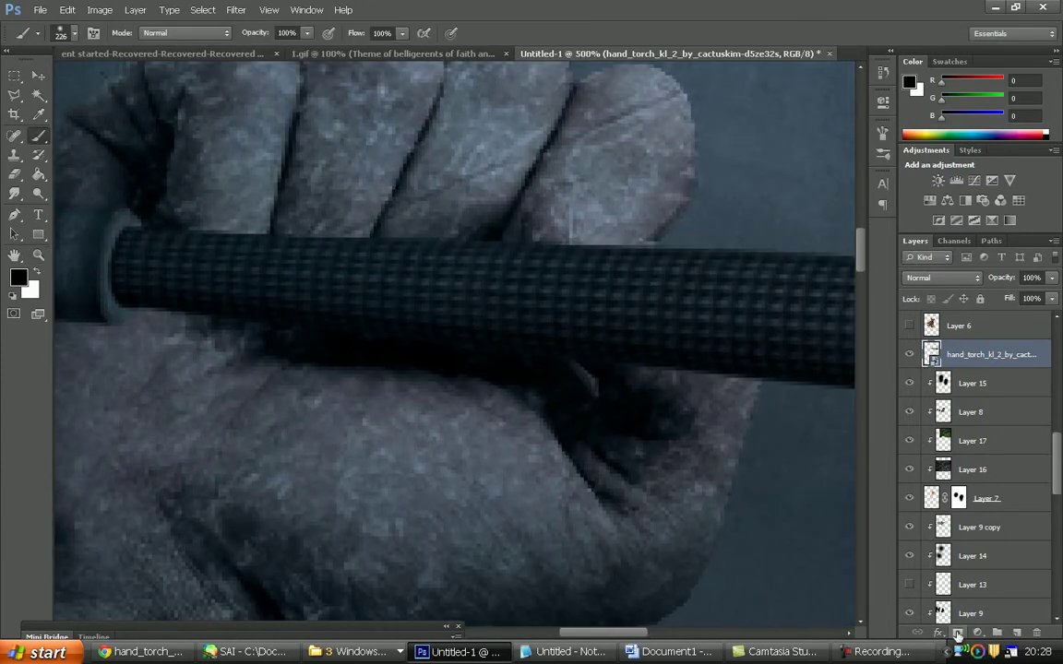
left_click(957, 633)
left_click(60, 33)
left_click_drag(309, 267, 287, 326)
mouse_move(260, 284)
left_mouse_down()
mouse_move(564, 361)
mouse_move(636, 365)
left_mouse_up()
key("e")
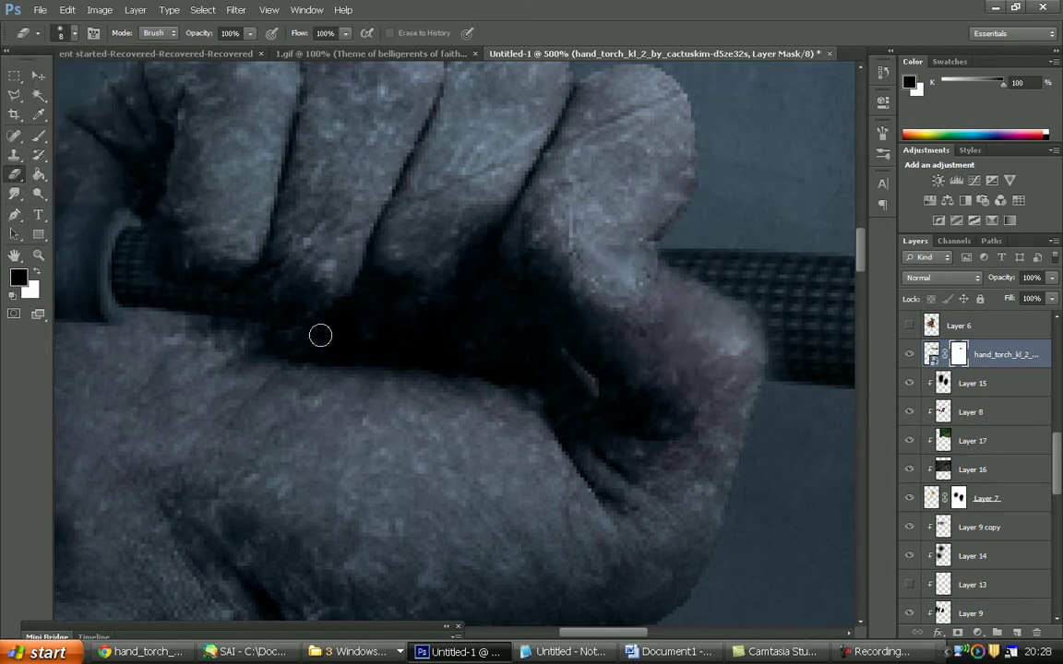
key("ctrl+1")
scroll(968, 387, "up", 10)
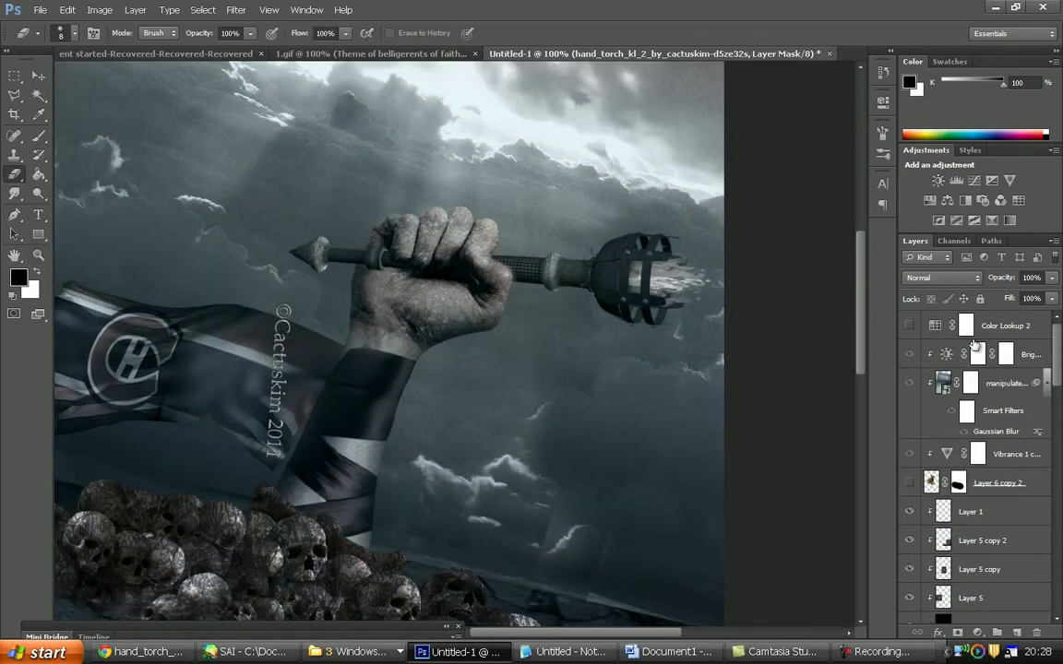
On a new layer, paint black shadow over the skulls with a 201 px brush and fade it
scroll(979, 446, "down", 5)
key("b")
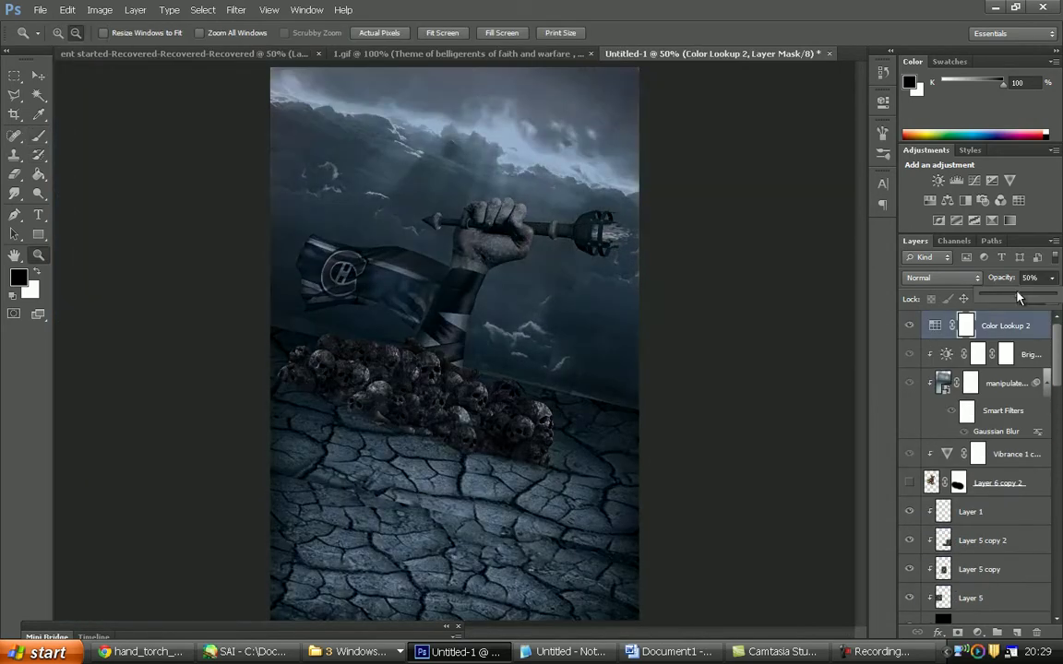
key("ctrl+shift+alt+n")
key("b")
left_click(61, 33)
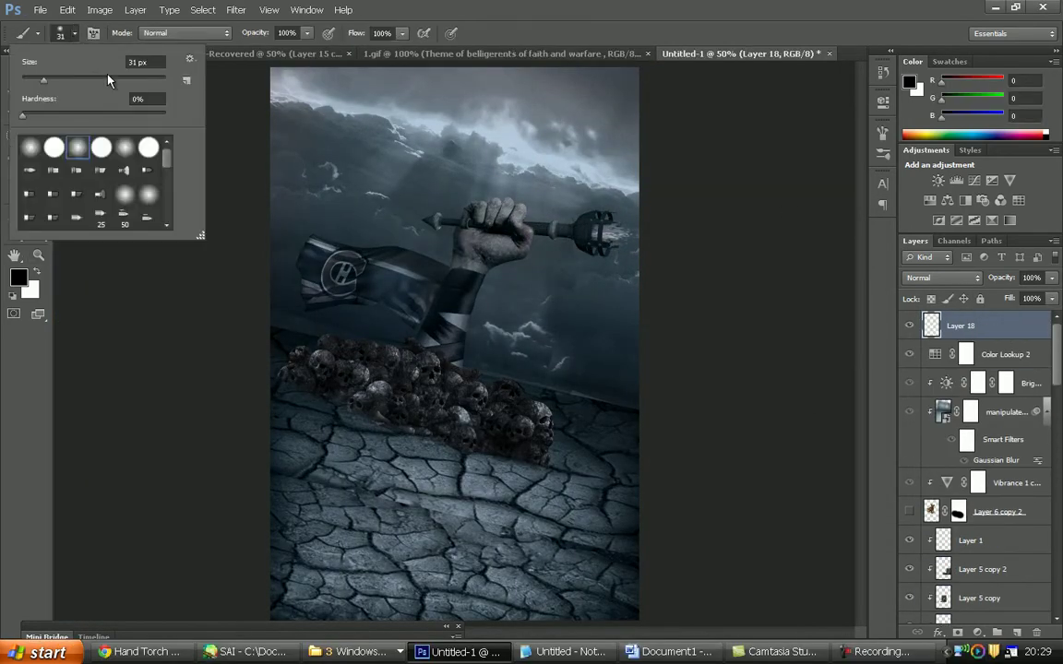
key("Return")
mouse_move(413, 332)
left_mouse_down()
mouse_move(441, 474)
mouse_move(628, 503)
mouse_move(341, 425)
left_mouse_up()
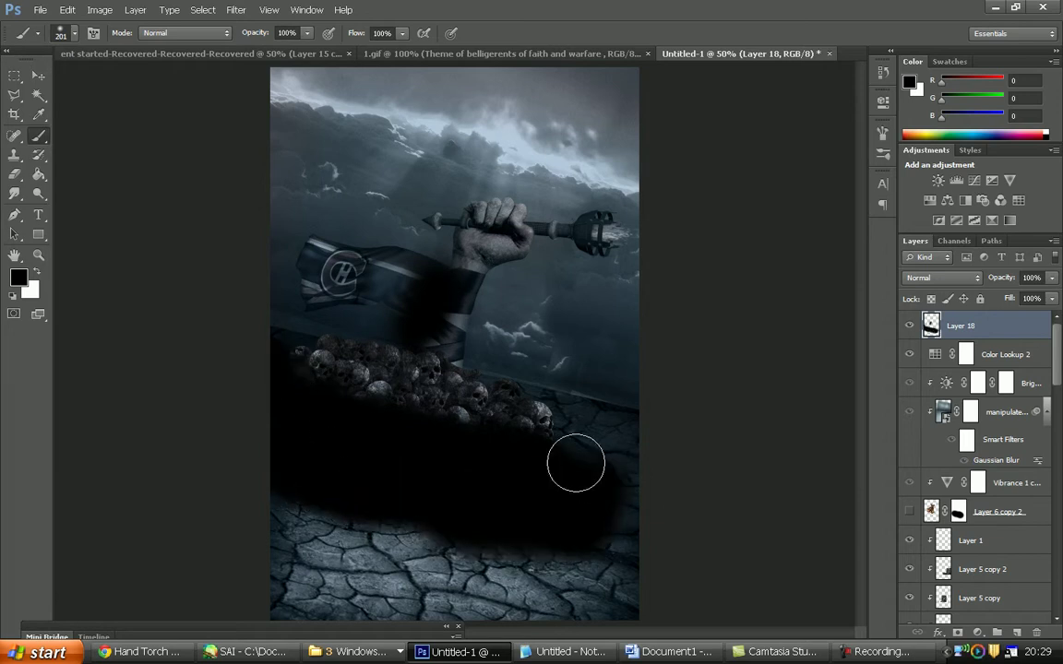
left_click_drag(1050, 289, 1001, 289)
Add more black shading layers darkening the cracked ground below the skull pile, with reduced opacity
key("ctrl+shift+alt+n")
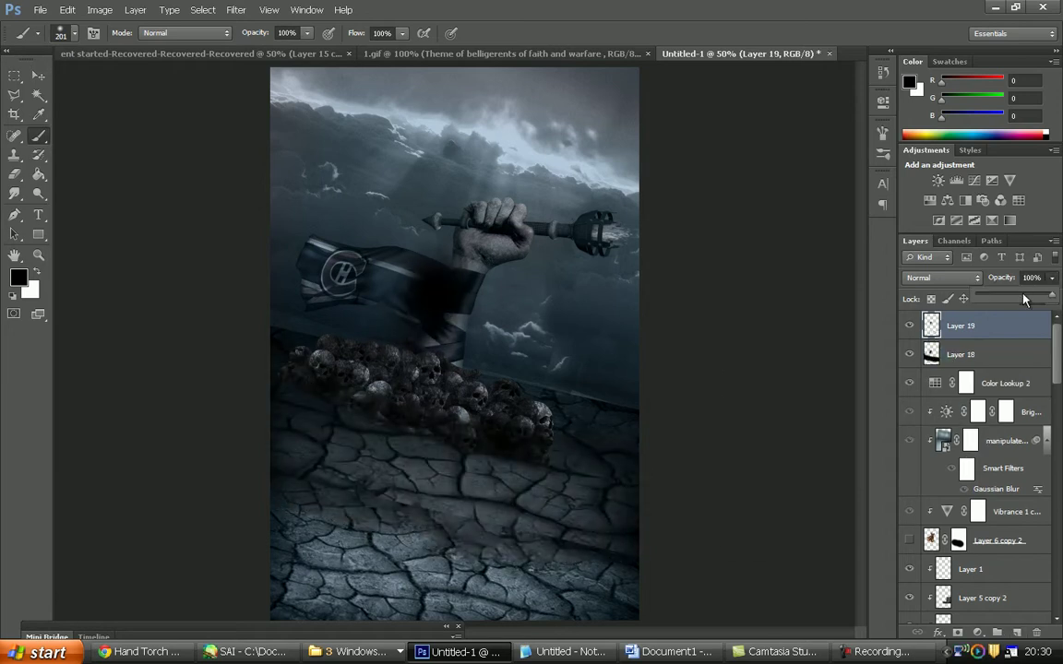
left_click(985, 347)
left_click_drag(554, 498, 376, 572)
key("ctrl+shift+alt+n")
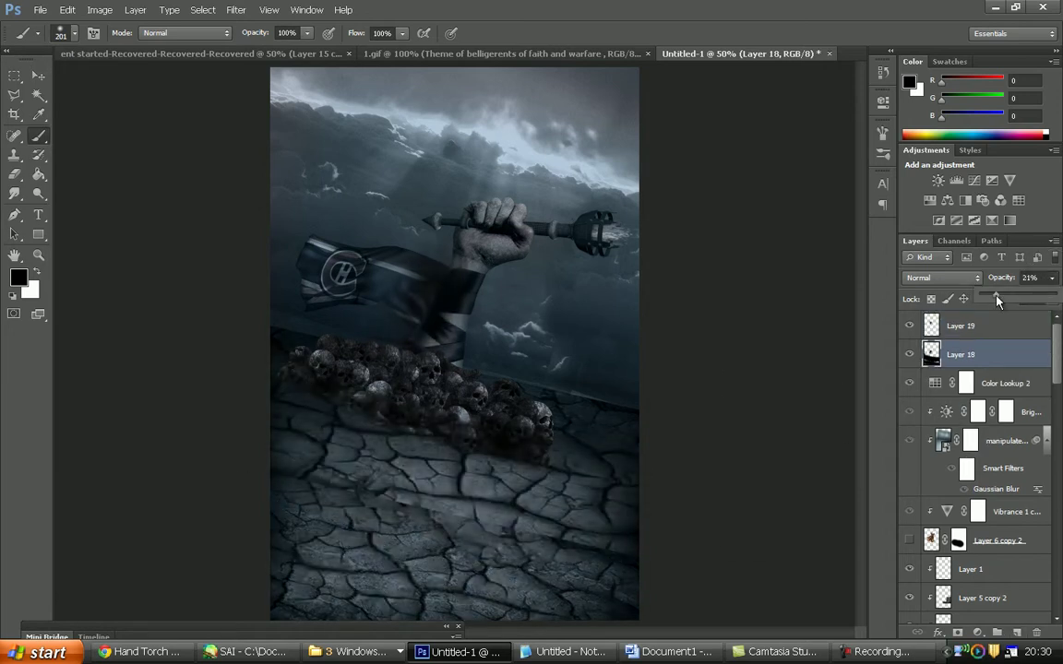
left_click_drag(316, 384, 520, 455)
scroll(987, 392, "down", 5)
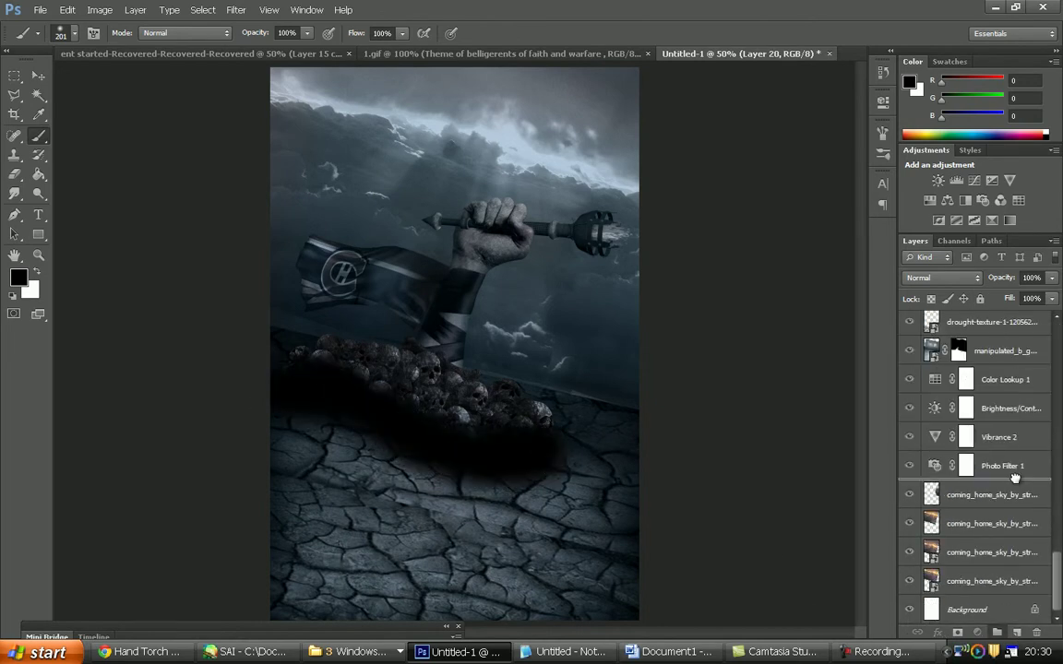
left_click_drag(1051, 277, 1026, 294)
scroll(987, 392, "up", 5)
Add new Soft Light paint layers above the torch and pick an orange paint colour
left_click(996, 409)
key("ctrl+shift+alt+n")
key("shift+alt+f")
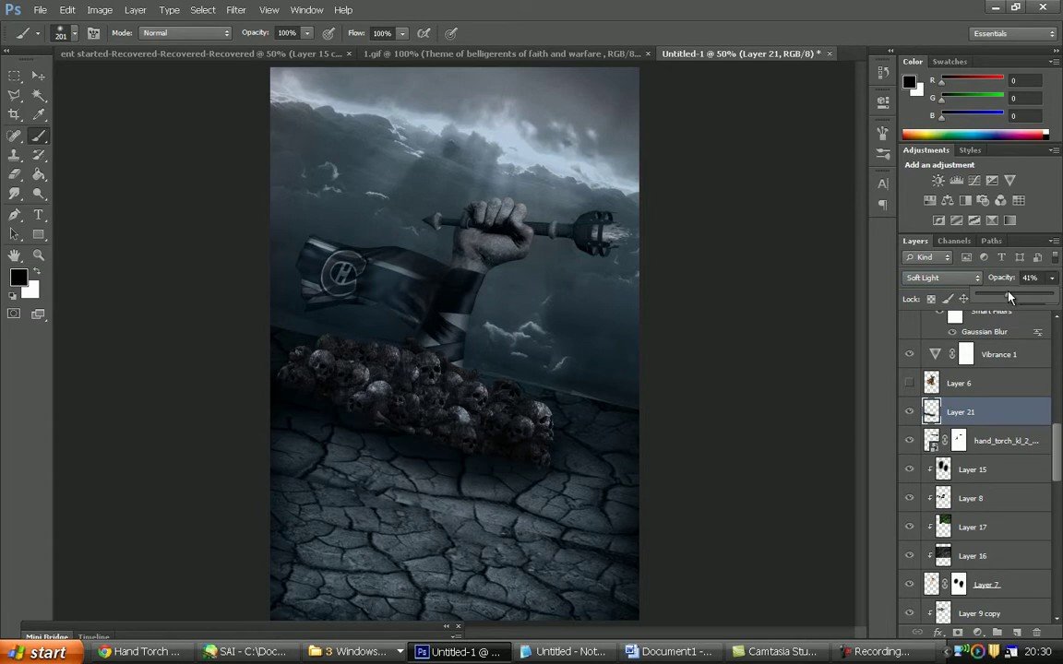
scroll(986, 415, "up", 5)
left_click(977, 325)
key("ctrl+shift+alt+n")
left_click(19, 276)
Paint an orange glow near the torch, set to Linear Dodge (Add) at 56% opacity
left_click(705, 152)
left_click(72, 33)
left_click(600, 230)
key("shift+alt+d")
left_click(950, 279)
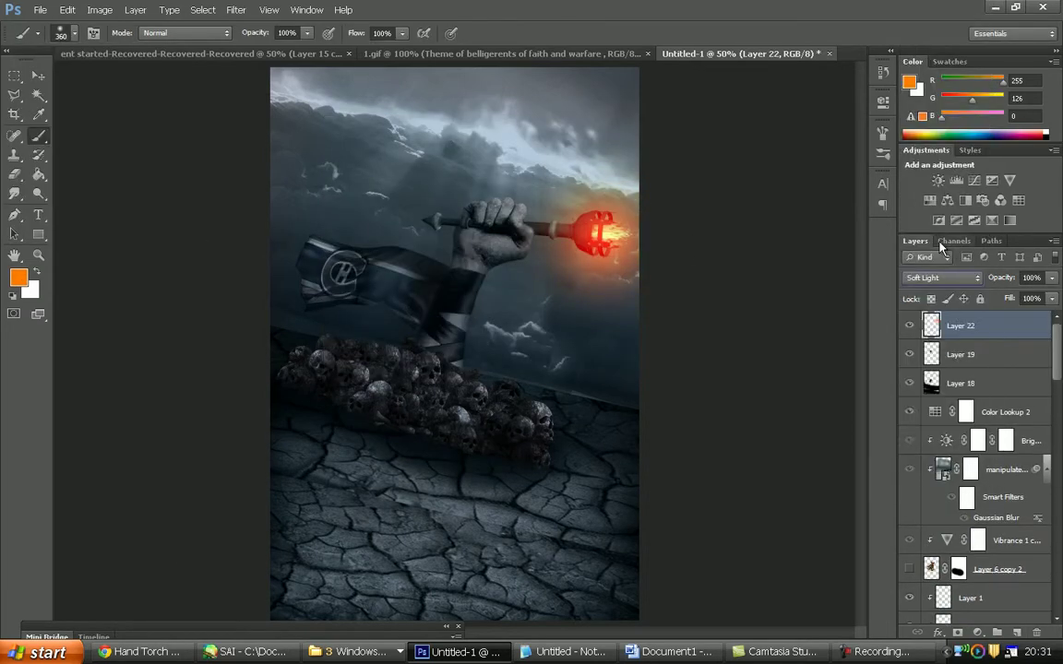
left_click(934, 185)
key("5")
key("6")
Paste a flame image, drop its black background, and scale and rotate it onto the torch head
key("z")
left_click(641, 187)
left_click(642, 187)
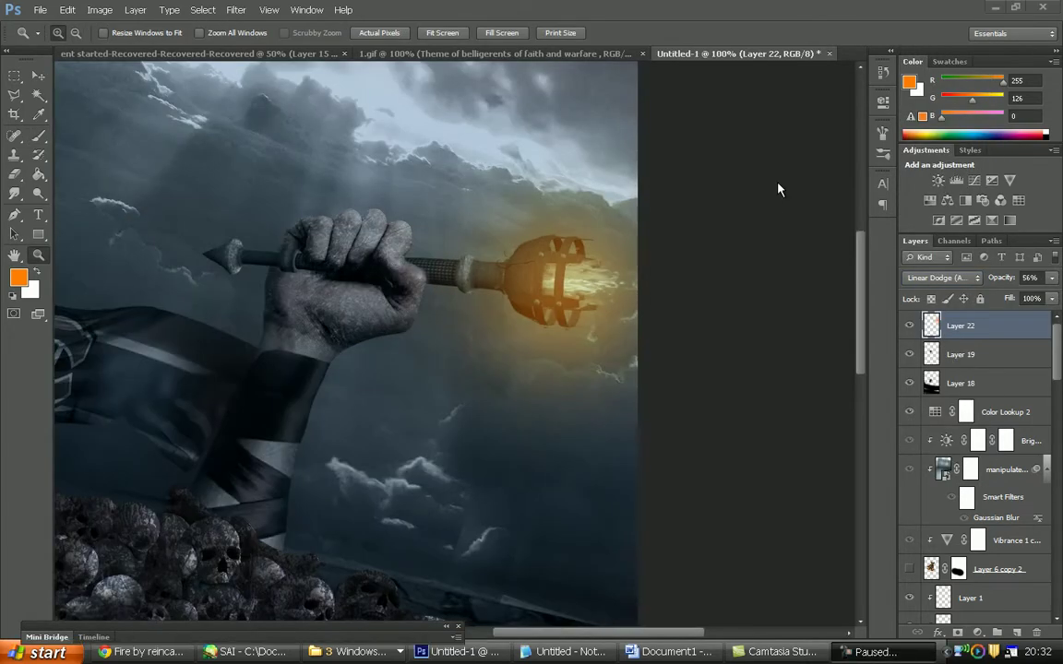
key("ctrl+v")
key("shift+alt+w")
key("ctrl+t")
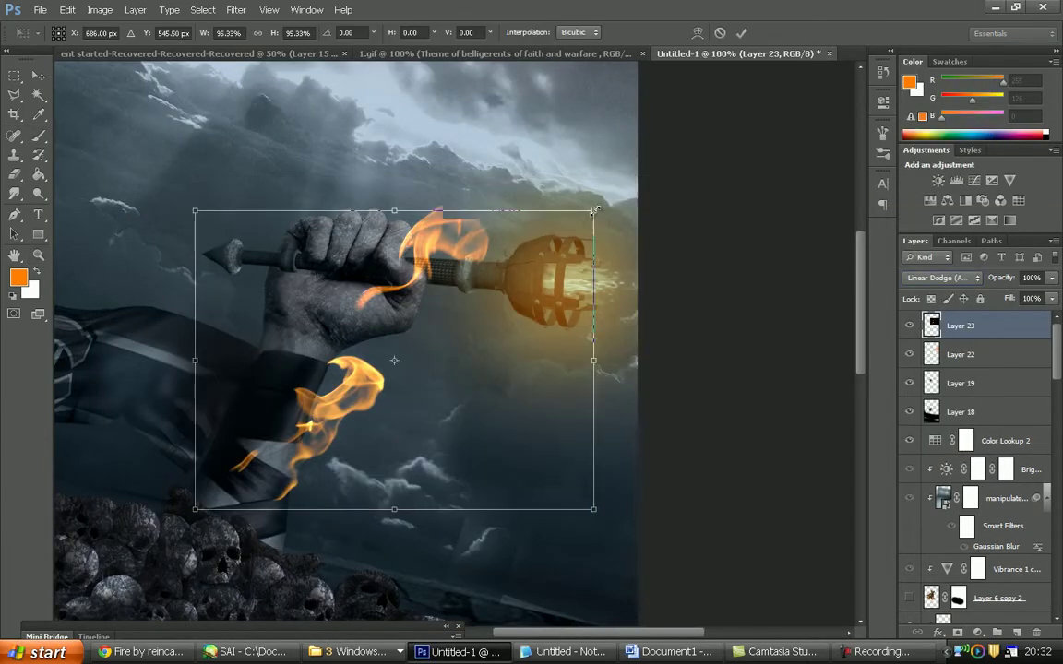
left_click_drag(194, 510, 420, 368)
left_click_drag(646, 101, 514, 386)
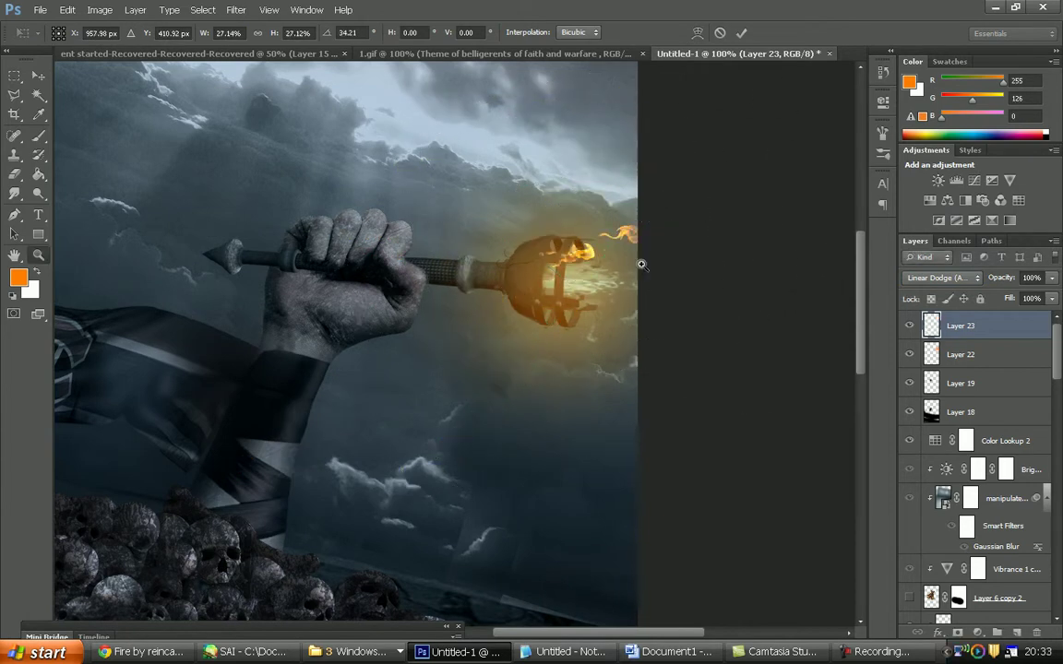
key("Return")
key("ctrl+alt+t")
Place a second fire image on the torch head in Color Dodge, hiding the earlier flame layers
left_click(355, 651)
left_click(332, 579)
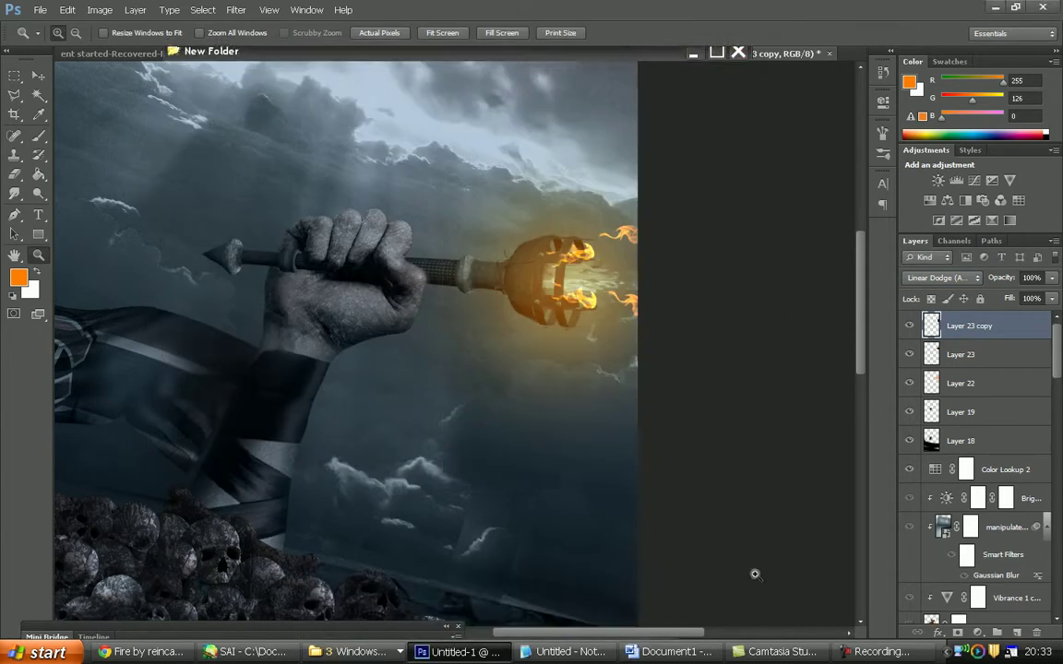
mouse_move(845, 218)
left_mouse_down()
mouse_move(467, 366)
mouse_move(702, 91)
mouse_move(591, 276)
left_mouse_up()
key("Return")
left_click(942, 278)
left_click(927, 162)
key("z")
left_click(631, 249)
left_click(678, 279)
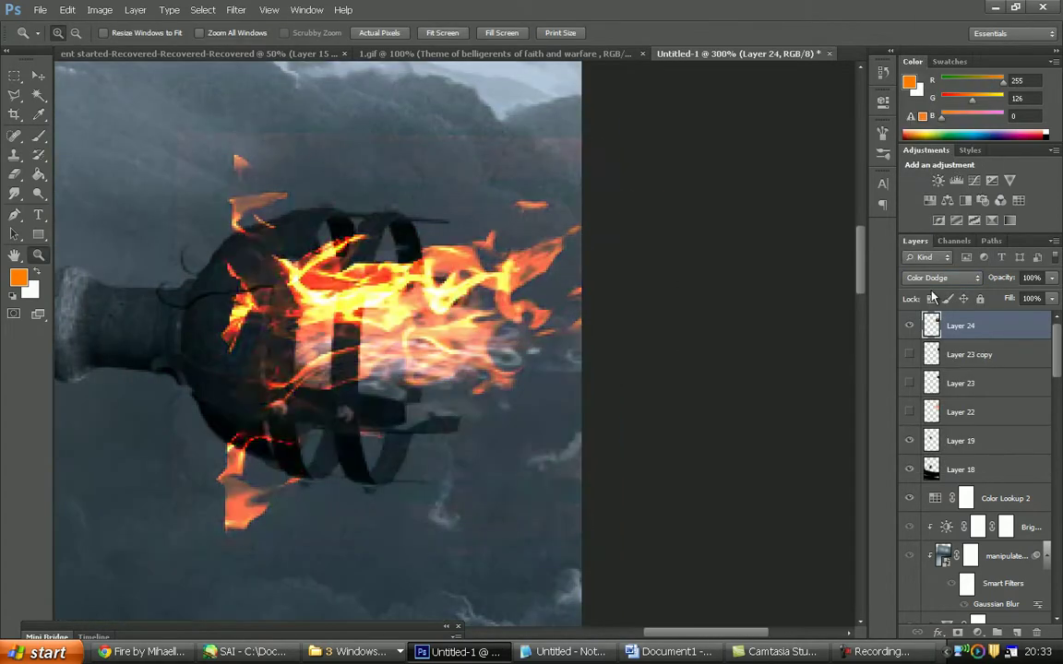
Paint out the left side of the fire with a smaller brush
left_click(74, 33)
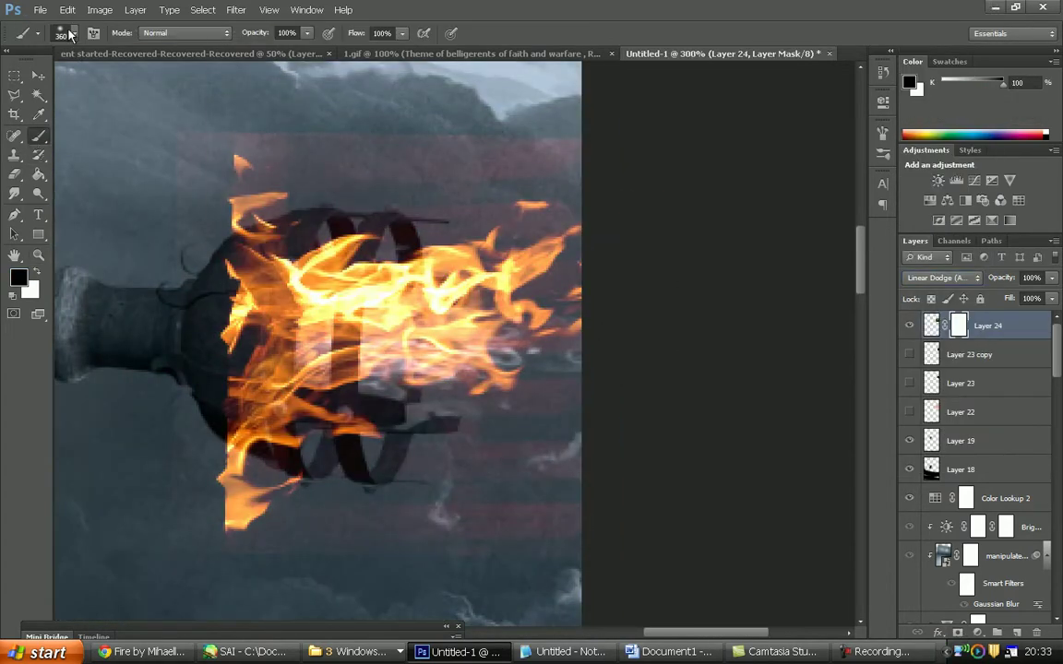
left_click_drag(37, 74, 32, 74)
left_click_drag(239, 180, 309, 531)
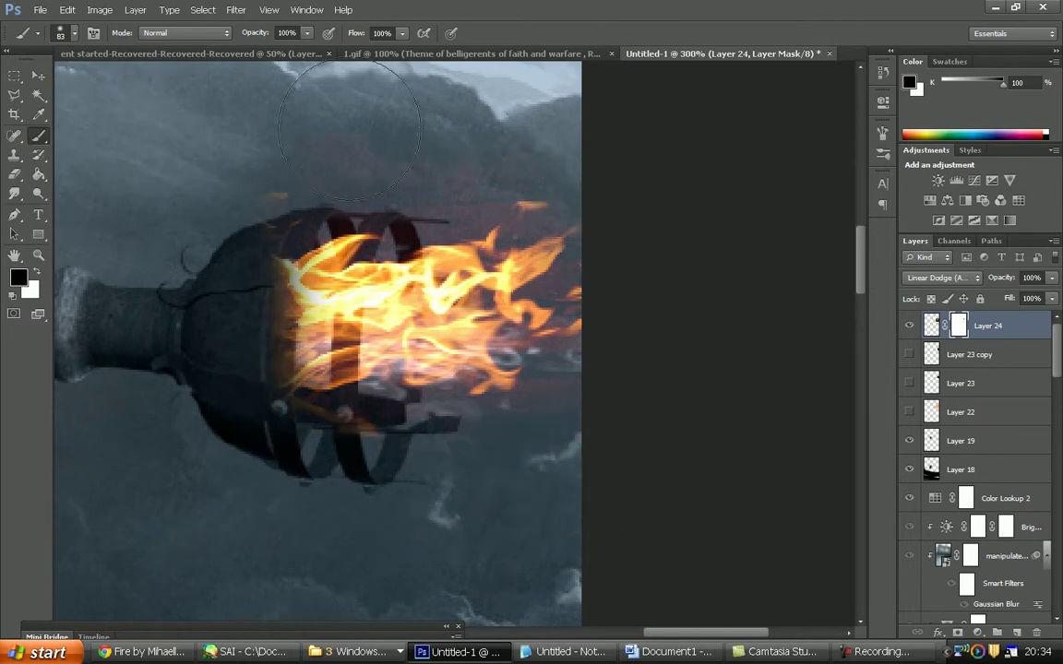
scroll(929, 413, "down", 3)
scroll(929, 413, "down", 5)
scroll(929, 412, "up", 5)
scroll(929, 413, "down", 4)
scroll(929, 412, "down", 3)
Duplicate the hand-and-torch layer above the fire layer and set it to Normal blending
left_click(978, 344)
scroll(969, 461, "down", 4)
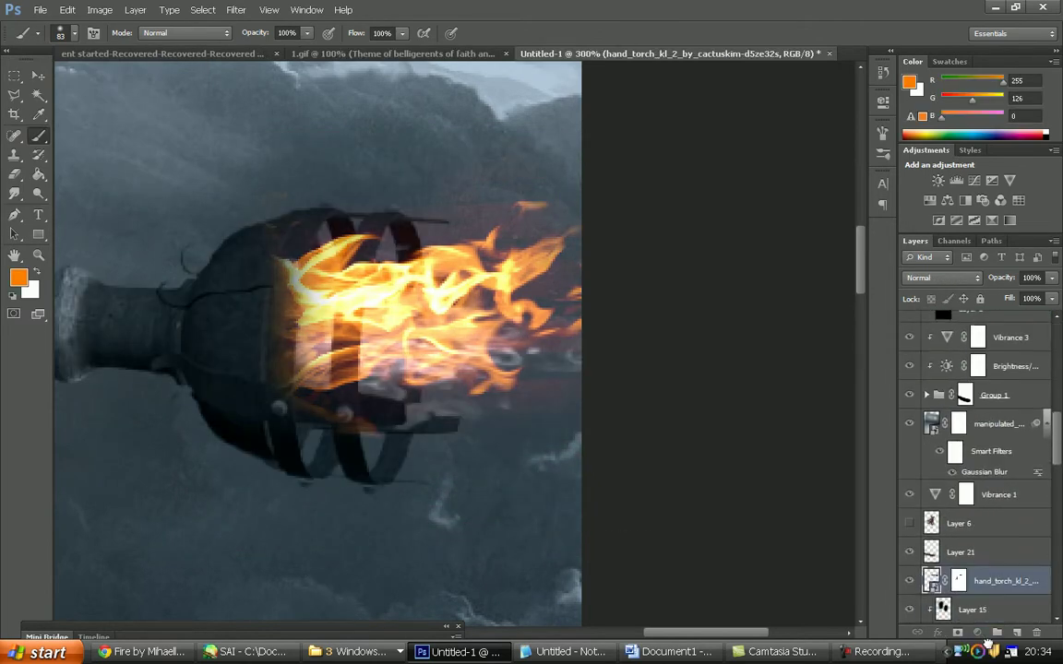
key("ctrl+j")
left_click_drag(978, 610, 978, 327)
mouse_move(668, 627)
left_mouse_down()
mouse_move(527, 625)
mouse_move(629, 628)
left_mouse_up()
left_click(941, 277)
left_click(967, 293)
Mask the torch copy over the handle and move Layer 24's fire behind the front cage bar
left_click(73, 33)
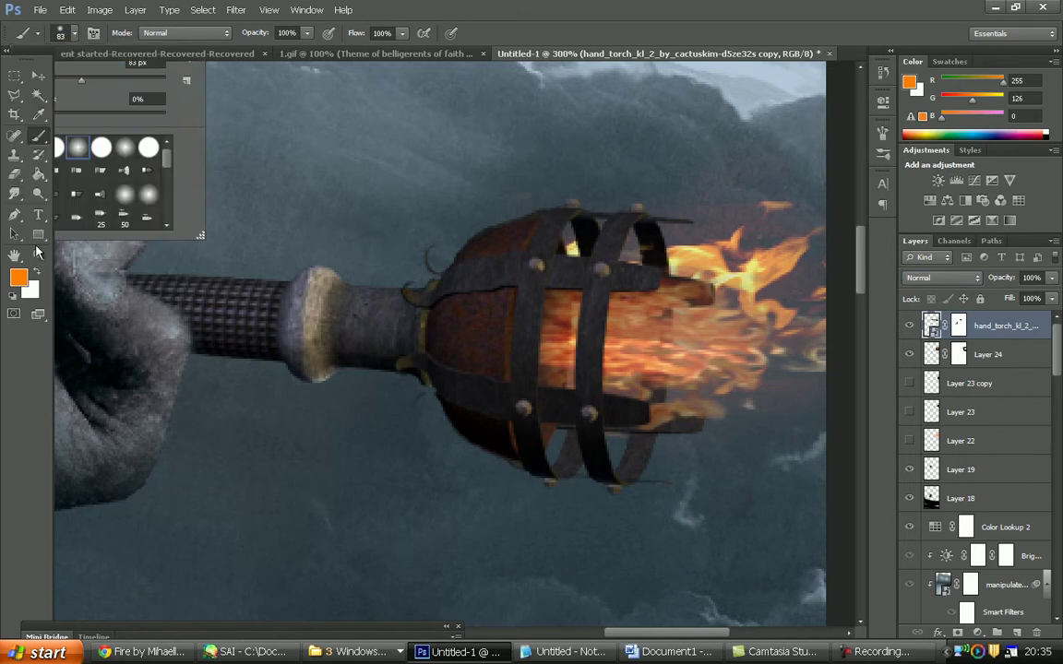
key("Escape")
key("d")
left_click_drag(401, 276, 277, 286)
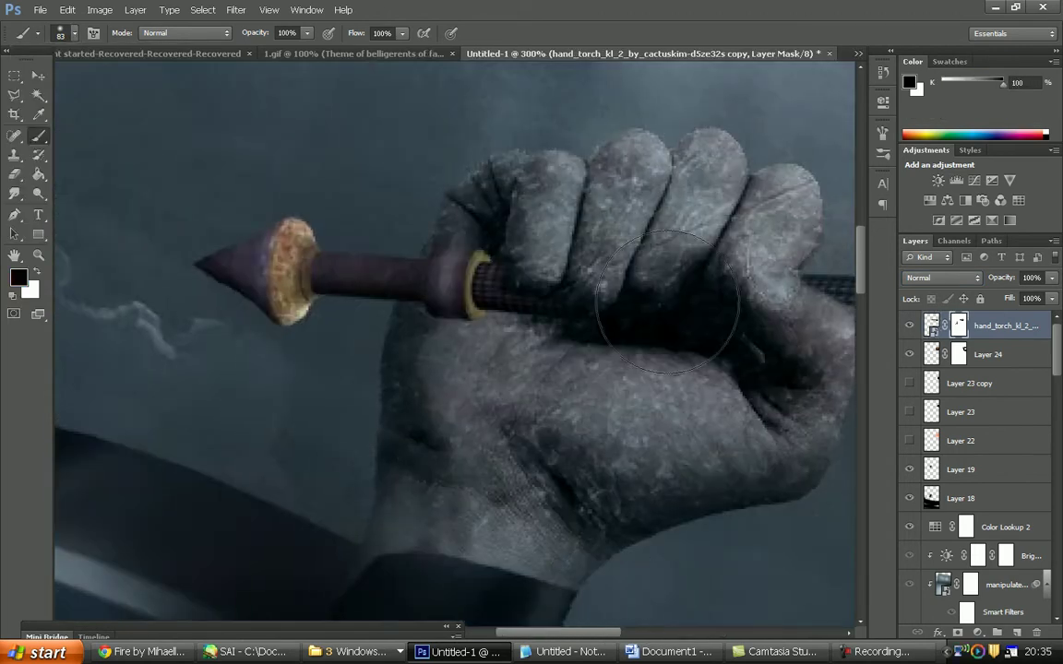
left_click_drag(964, 358, 985, 323)
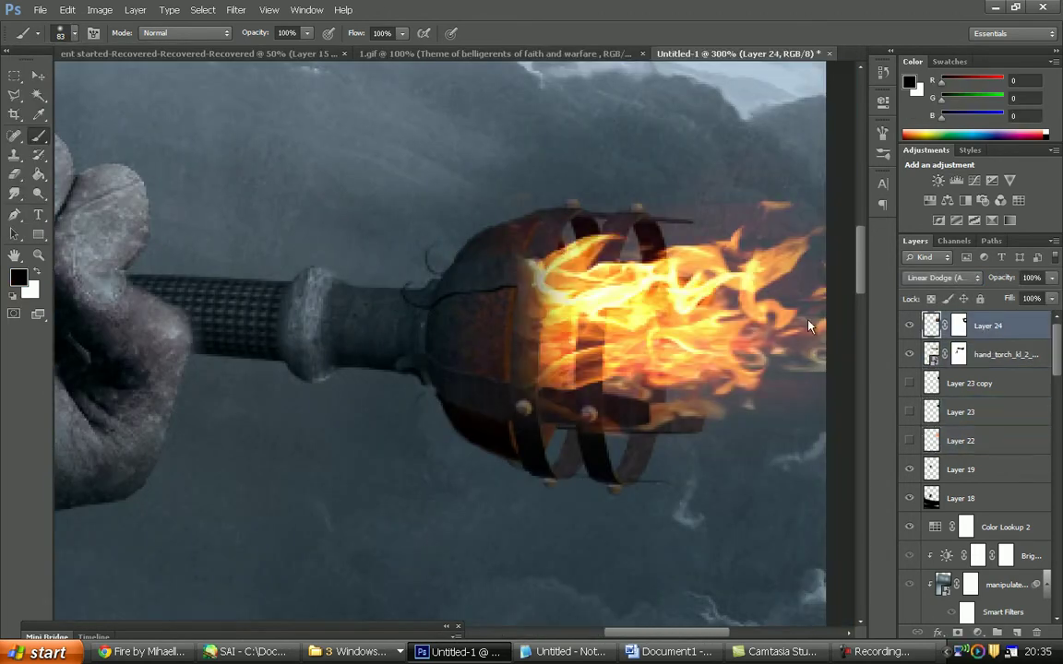
key("Return")
left_click_drag(601, 269, 591, 359)
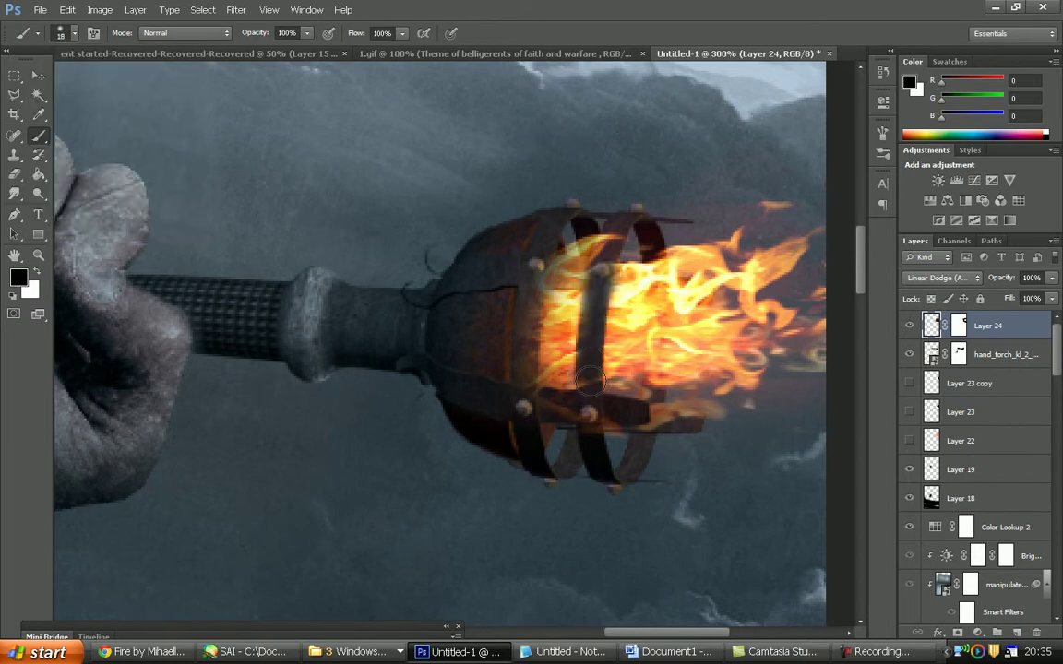
Show the Layer 23 flame, rotate it about -54 degrees, and duplicate it above the torch cage
left_click(909, 411)
left_click(959, 411)
key("ctrl+t")
left_click_drag(830, 92, 701, 184)
scroll(694, 434, "up", 3)
key("Return")
key("ctrl+j")
key("v")
left_click_drag(693, 238, 703, 205)
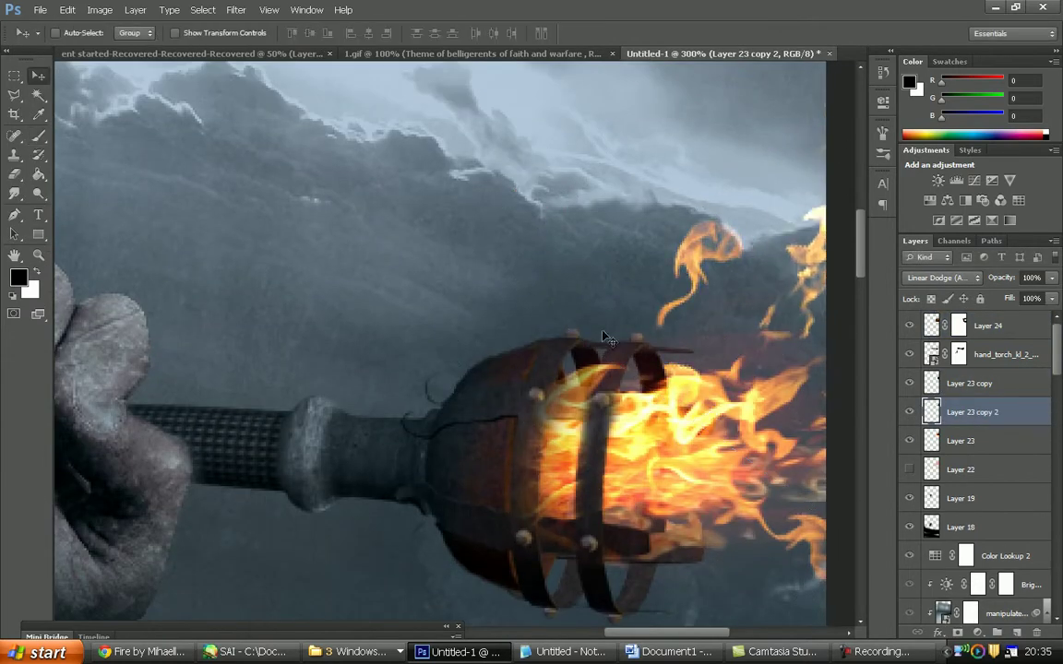
key("z")
scroll(449, 190, "down", 3)
scroll(449, 190, "down", 5)
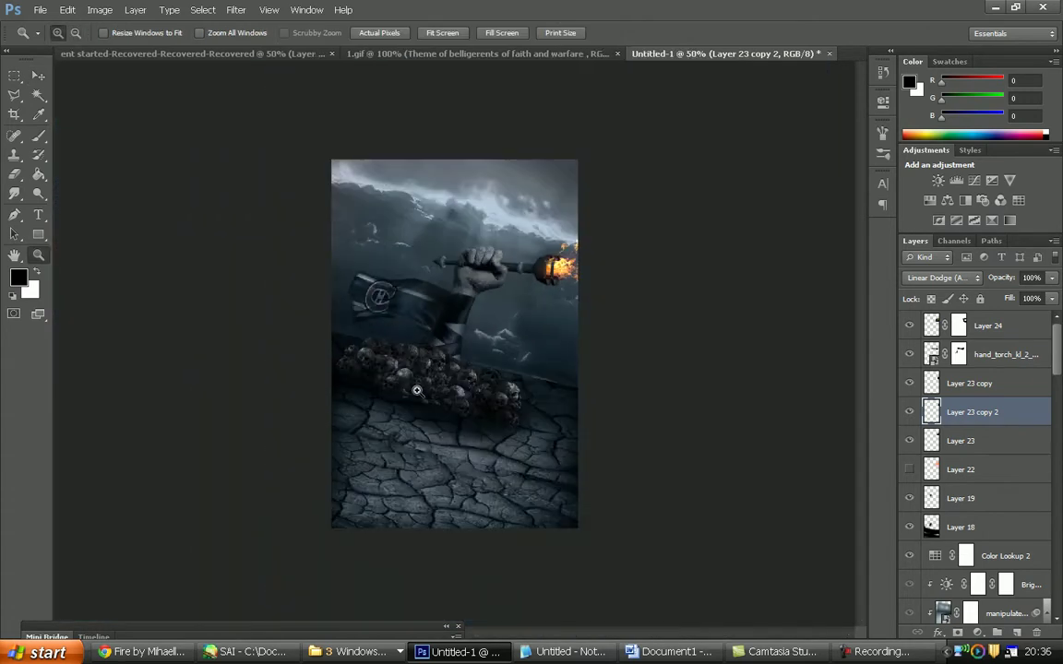
Paste the Fire_stock flame over the left of the skull pile
scroll(415, 391, "up", 2)
key("ctrl+v")
left_click_drag(268, 443, 314, 433)
key("z")
left_click(414, 330)
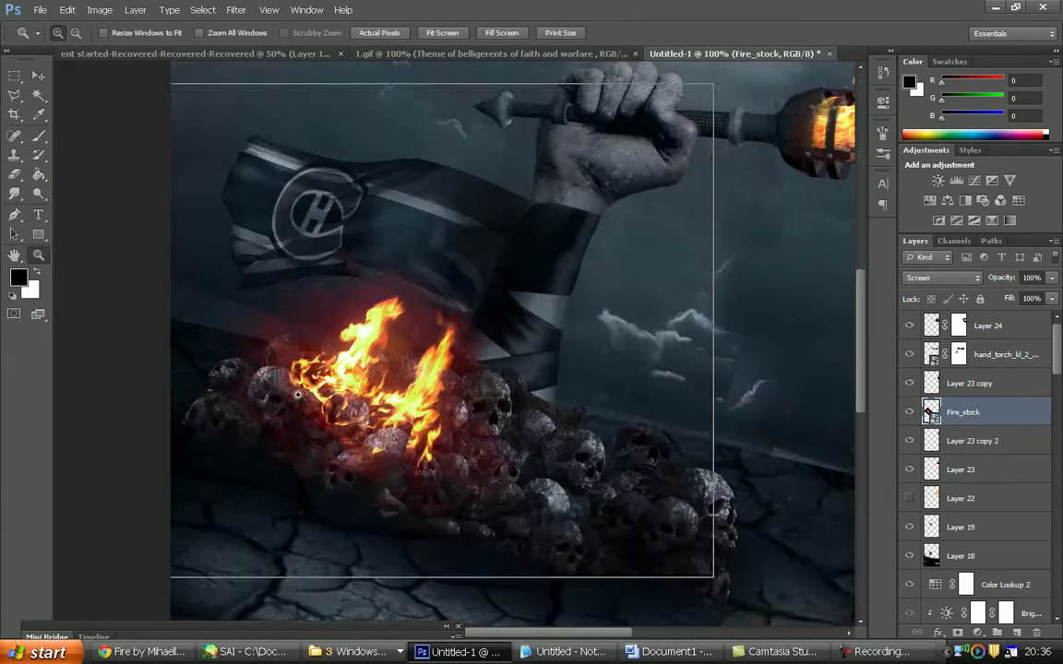
left_click(415, 330)
Mask away the fire's red haze at upper left and check the mask overlay
key("e")
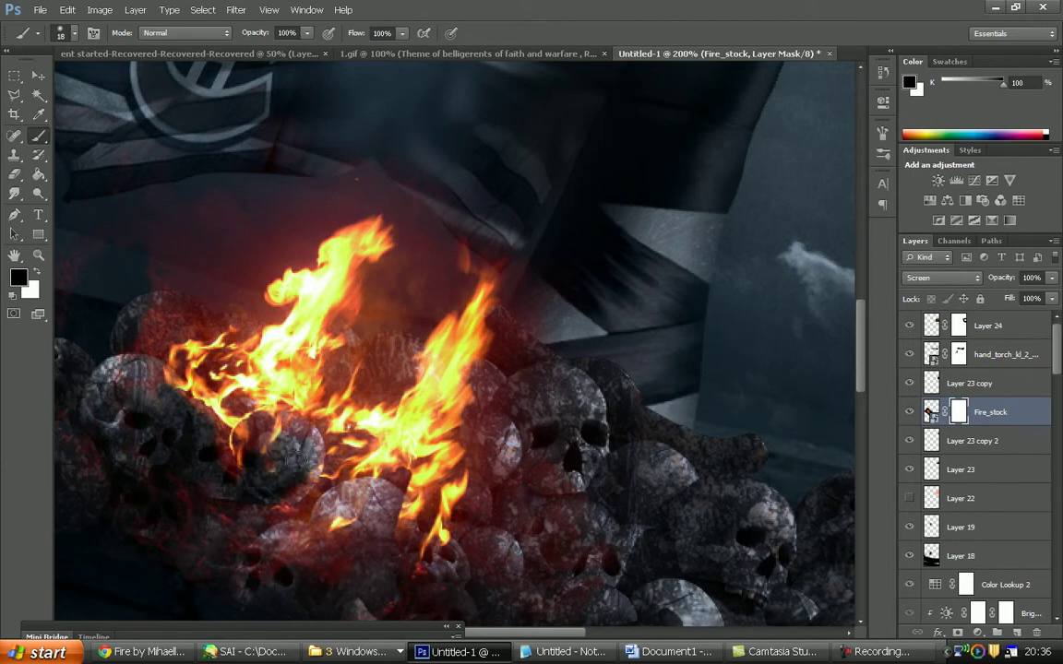
scroll(249, 512, "down", 3)
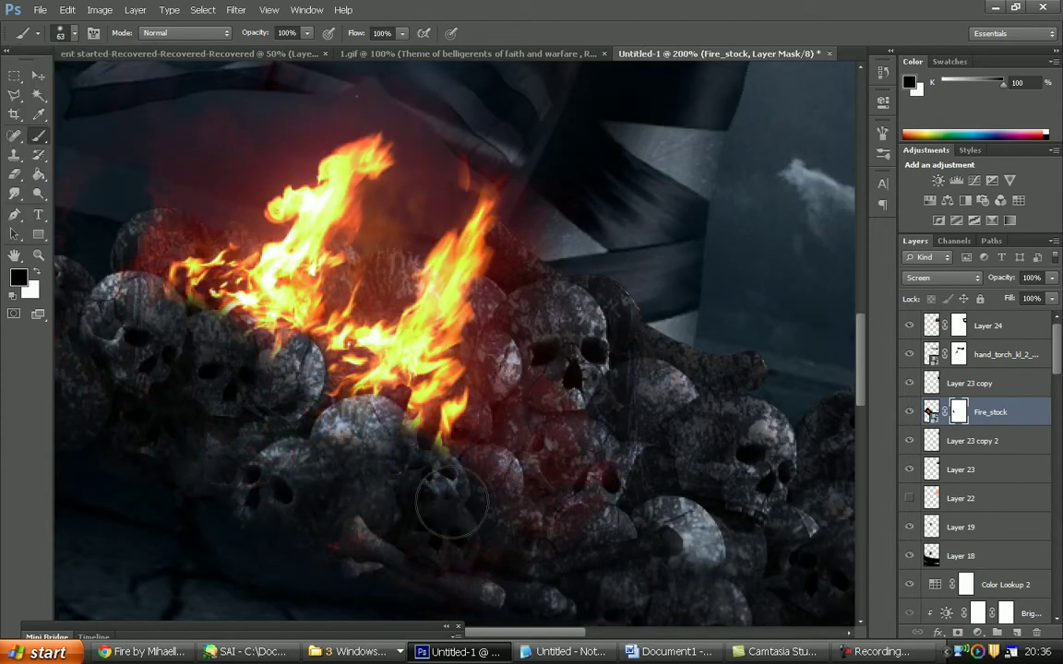
scroll(533, 159, "up", 2)
left_click_drag(88, 291, 261, 175)
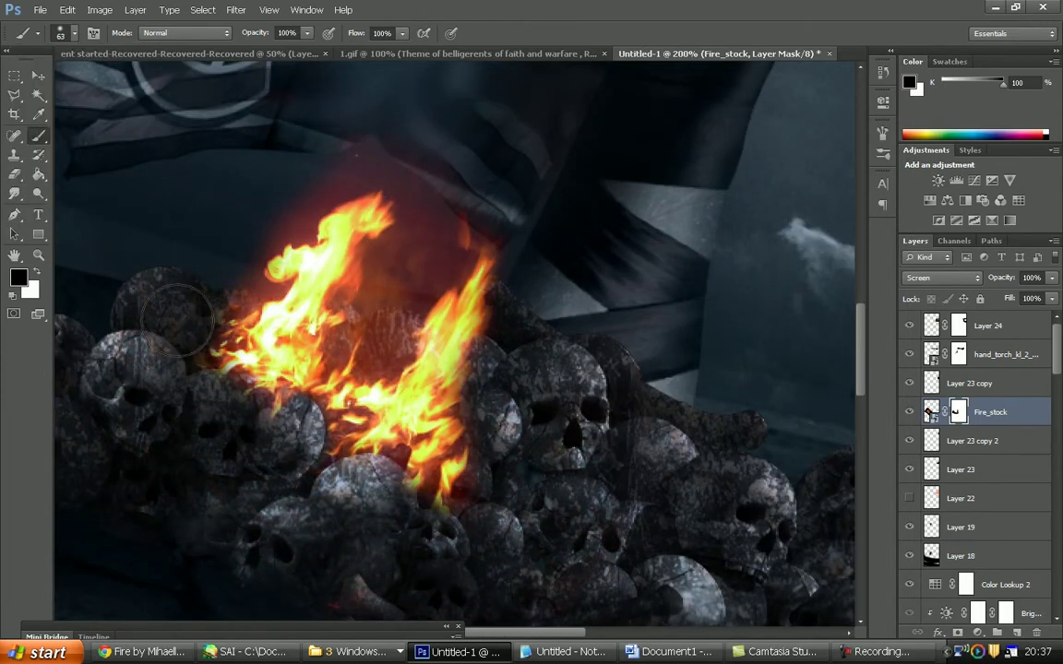
key("ctrl+shift+d")
key("backslash")
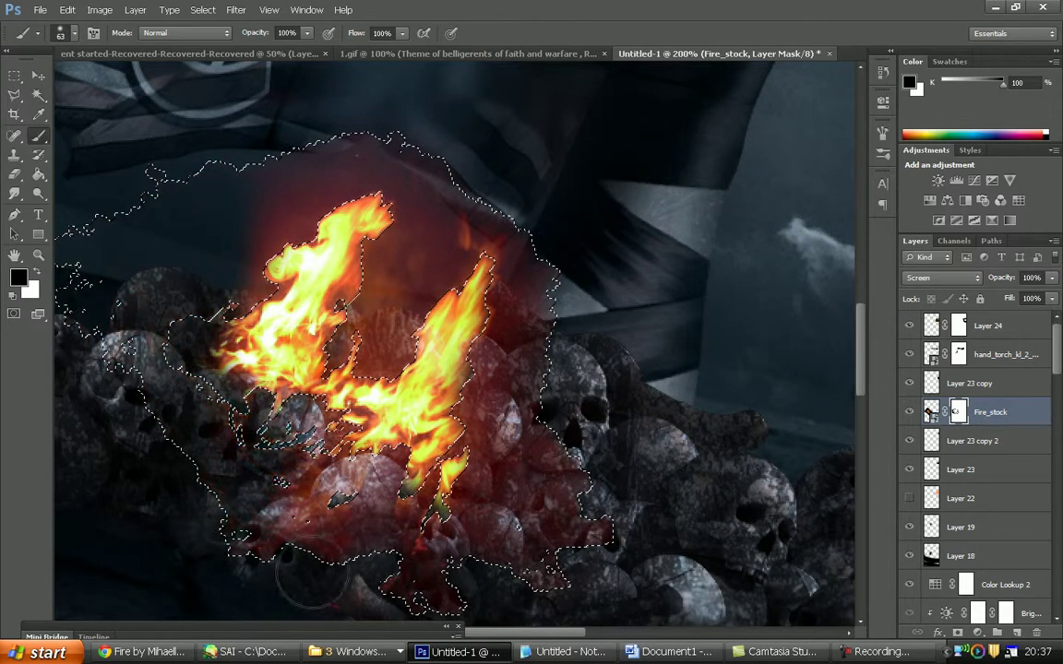
key("backslash")
key("ctrl+d")
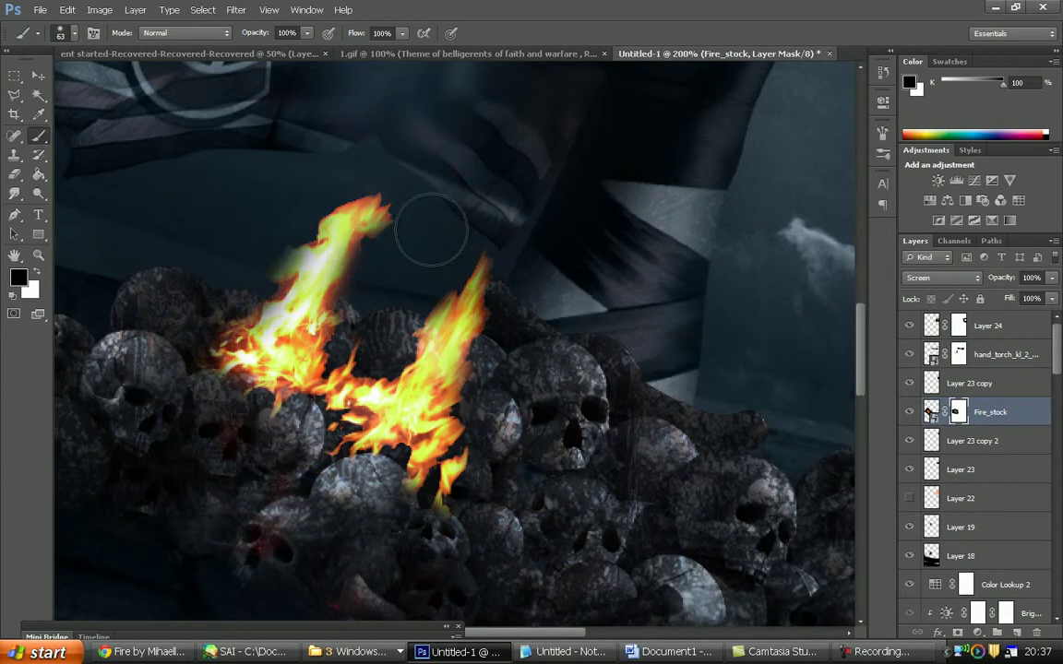
key("v")
scroll(452, 332, "right", 3)
Paste another fire photo, shrink and rotate it over the skulls, and blend it in Screen
key("ctrl+v")
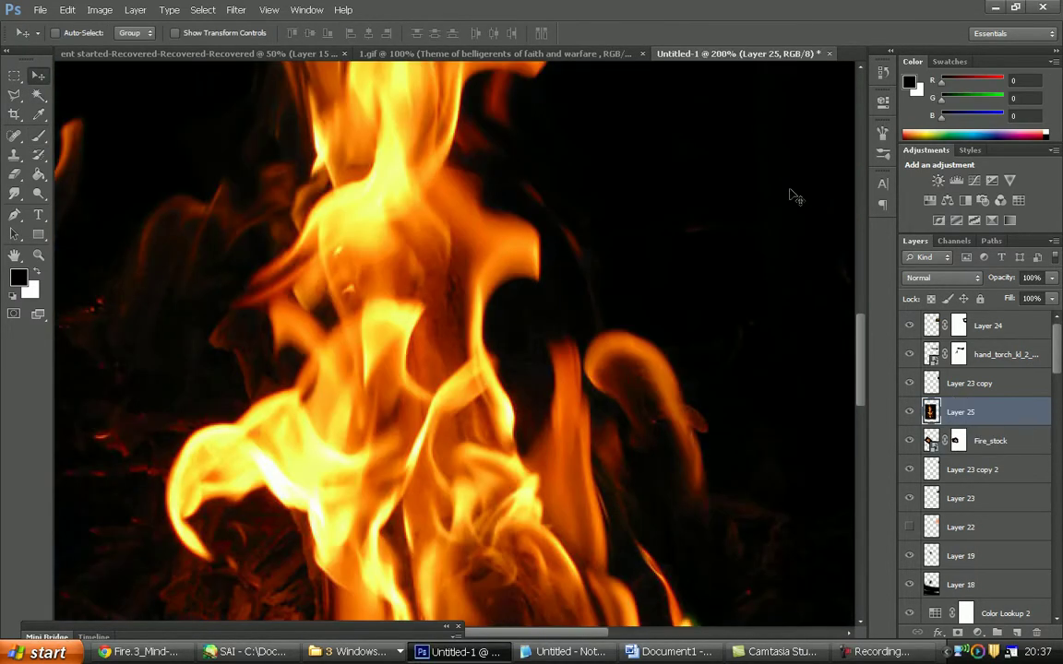
key("ctrl+0")
key("ctrl+t")
left_click_drag(574, 178, 403, 398)
left_click_drag(554, 305, 590, 369)
key("Return")
left_click(512, 387)
left_click(512, 388)
left_click(943, 278)
left_click(922, 152)
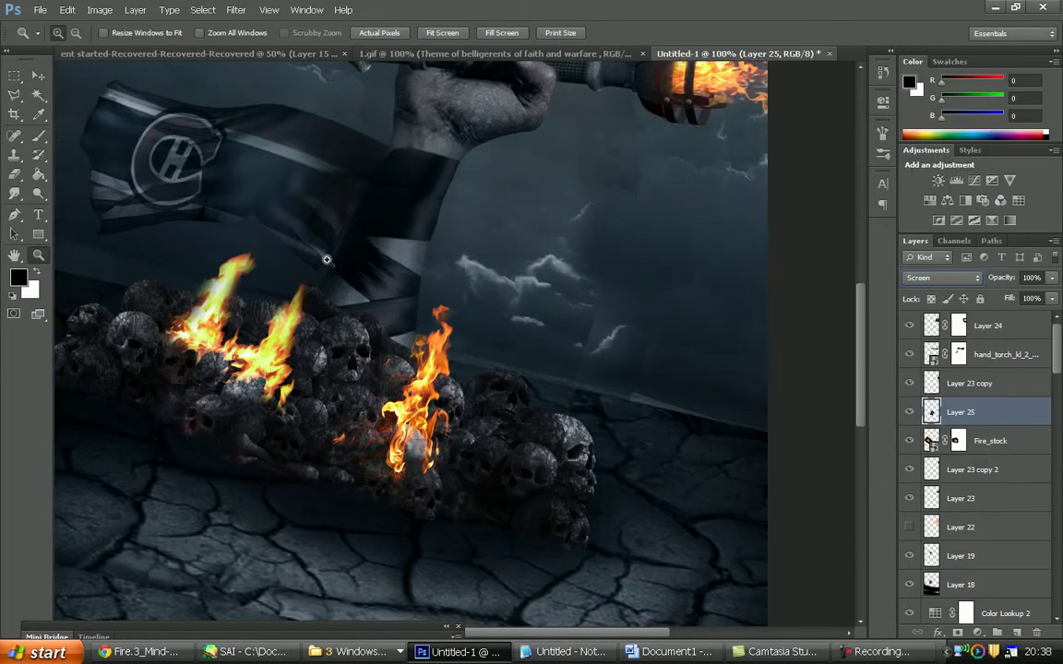
Place the fire_2 image onto the canvas as a small patch over the skulls
key("v")
scroll(617, 510, "up", 1)
scroll(617, 510, "up", 2)
key("e")
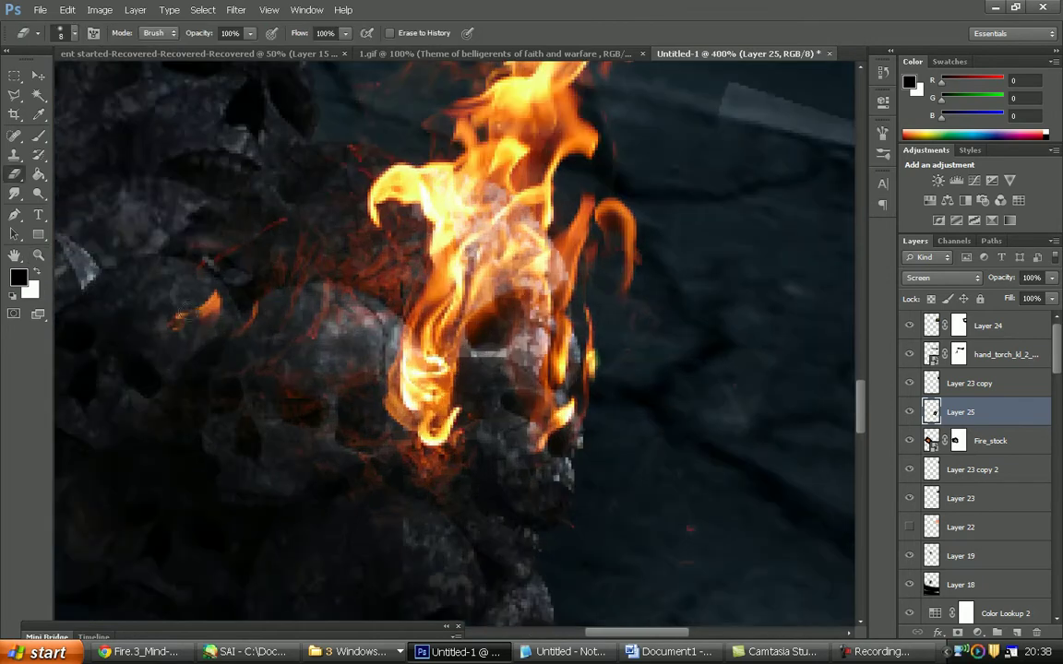
scroll(526, 546, "up", 2)
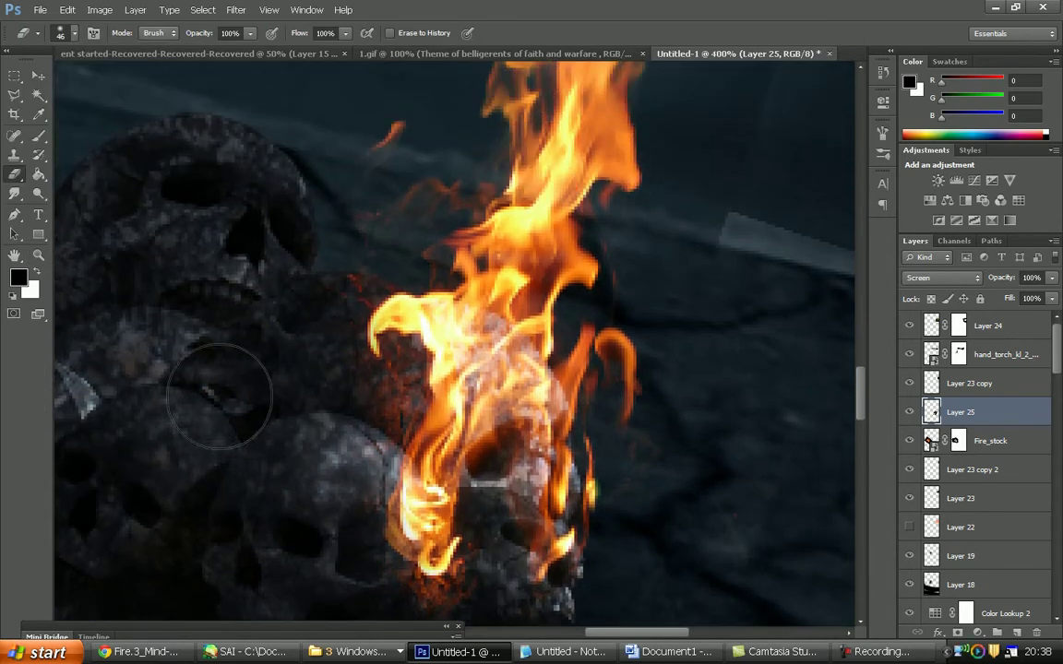
key("z")
left_click(664, 320, "alt")
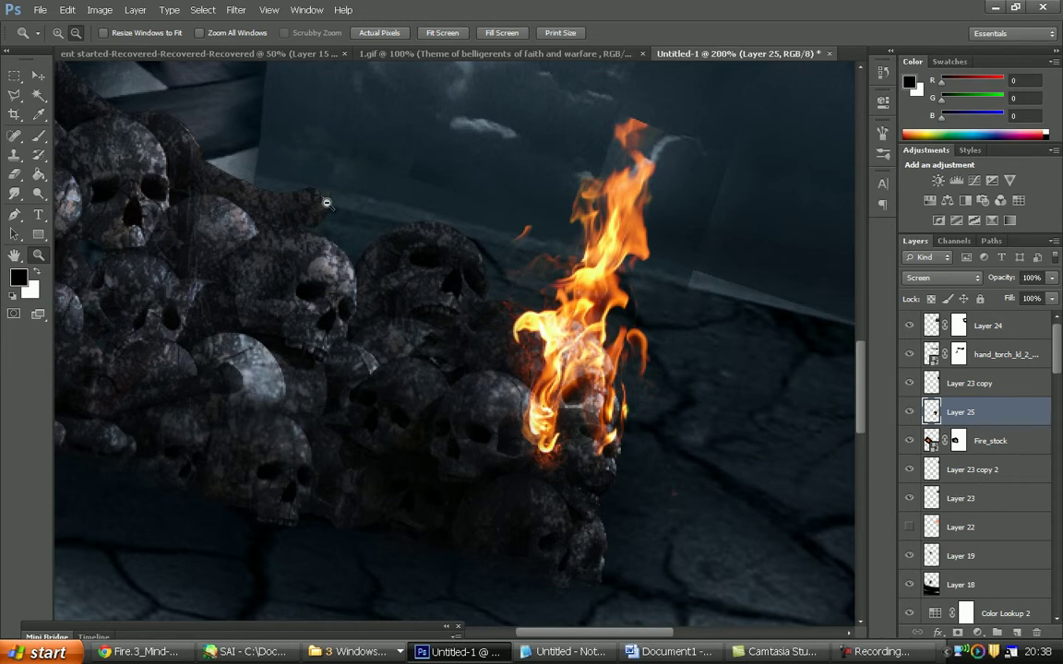
key("alt+Tab")
left_click_drag(387, 103, 324, 119)
left_click_drag(189, 95, 470, 486)
left_click_drag(540, 556, 311, 271)
key("Return")
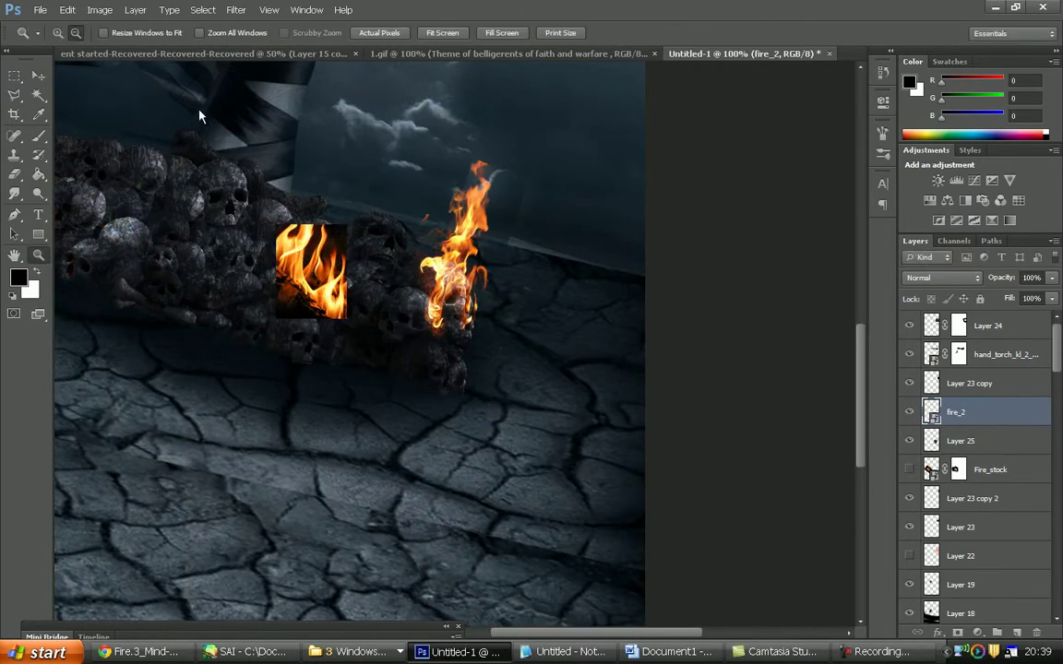
Set fire_2 to Screen, move it up-left, and distort it wider at the top
left_click_drag(274, 224, 347, 319)
left_click(941, 276)
left_click(913, 156)
key("ctrl+minus")
key("ctrl+minus")
key("v")
left_click_drag(455, 363, 435, 324)
left_click(67, 9)
left_click(363, 407)
left_click_drag(501, 141, 512, 141)
left_click_drag(289, 422, 343, 422)
left_click_drag(501, 423, 446, 423)
Warp the fire_2 flame's left side and lower edge, then raise a duplicate higher up the pile
left_click(67, 10)
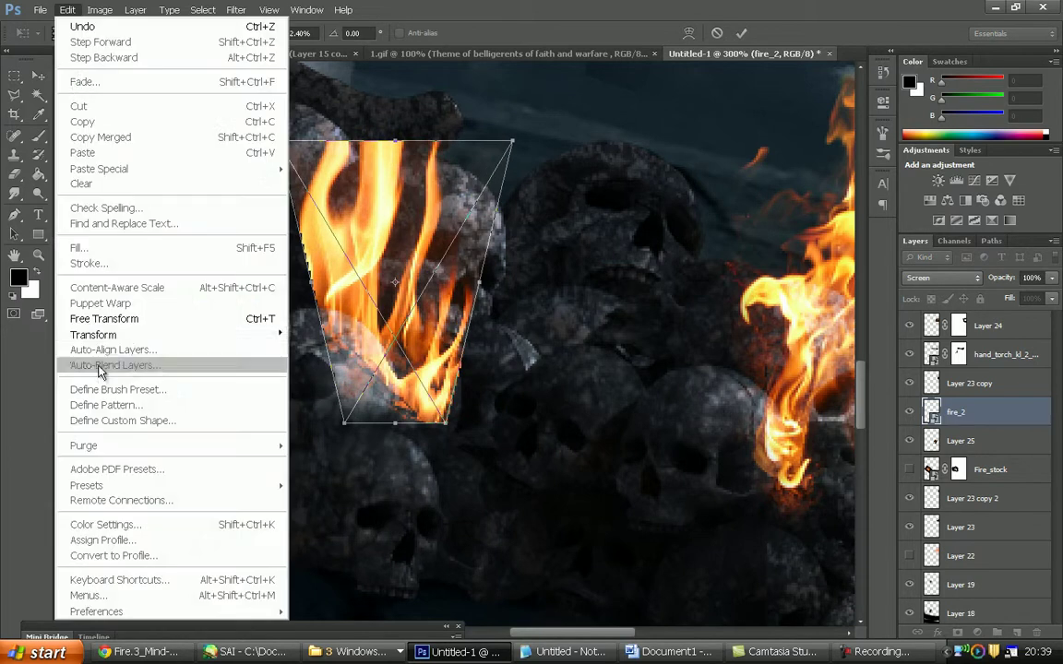
left_click(346, 434)
left_click_drag(318, 277, 268, 277)
left_click_drag(328, 388, 253, 361)
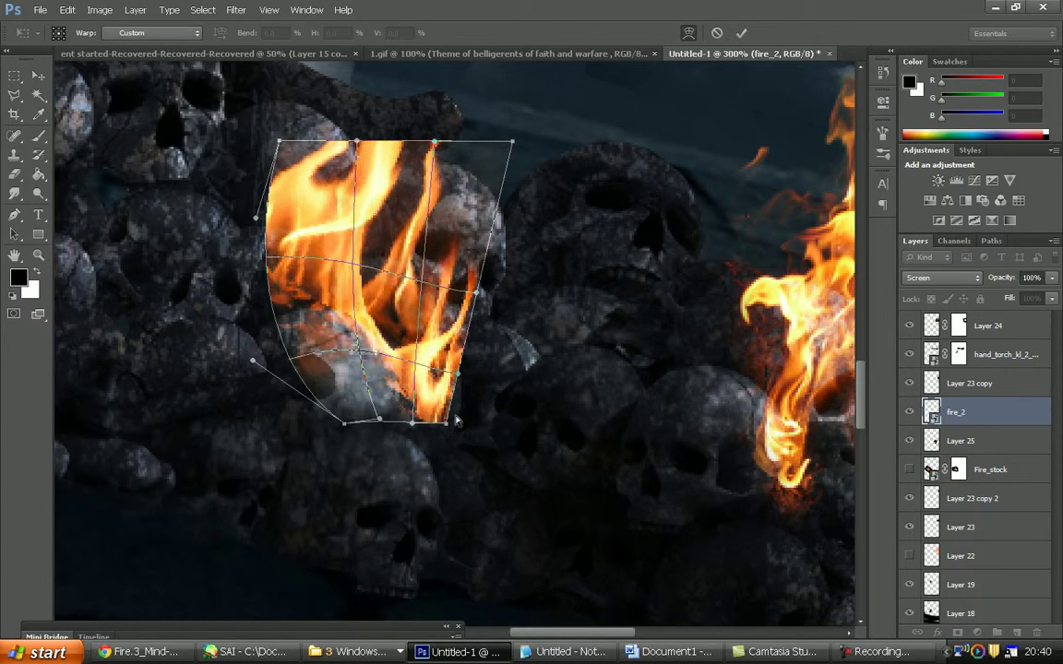
key("Return")
key("e")
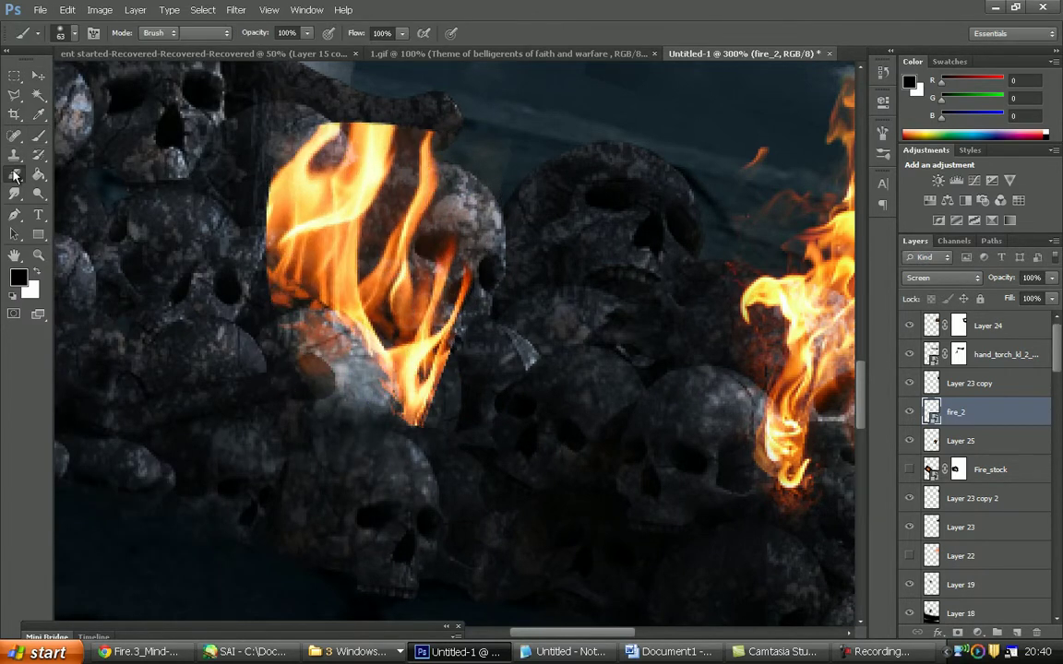
left_click(15, 175)
key("ctrl+j")
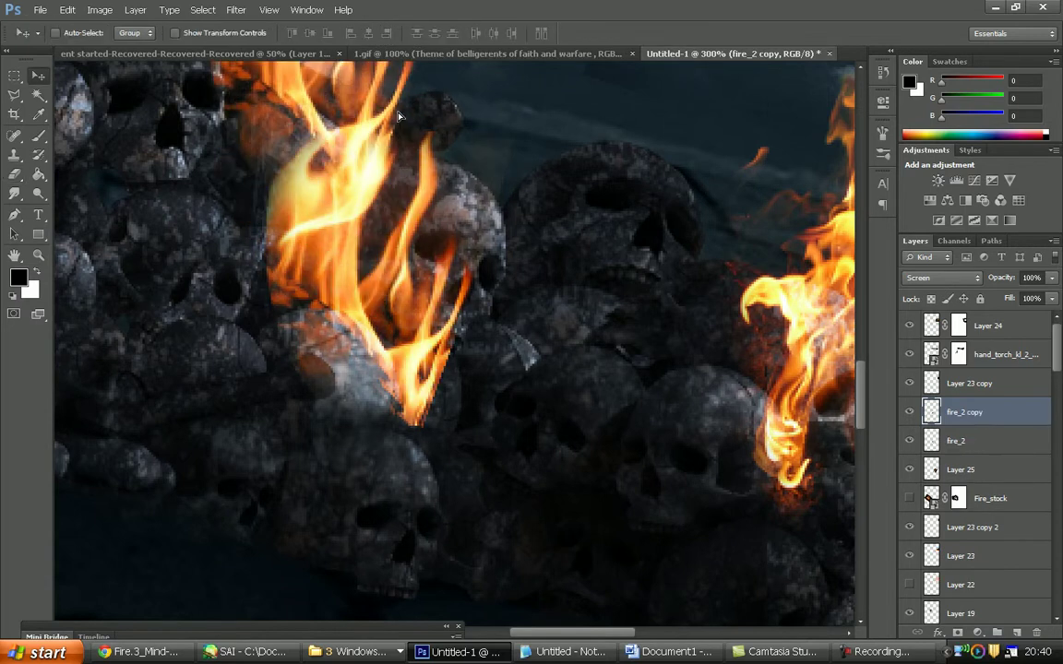
left_click_drag(134, 262, 358, 83)
Use the deviantART search box's right-click menu to look for maple leaves stock
key("b")
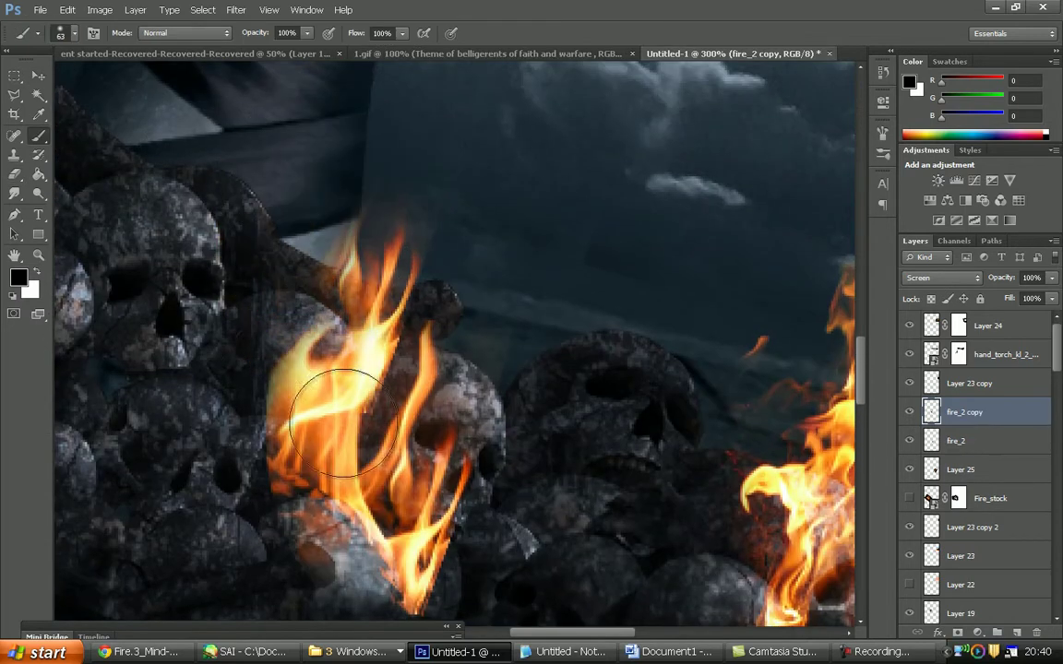
left_click(38, 255)
left_click(205, 277, "alt")
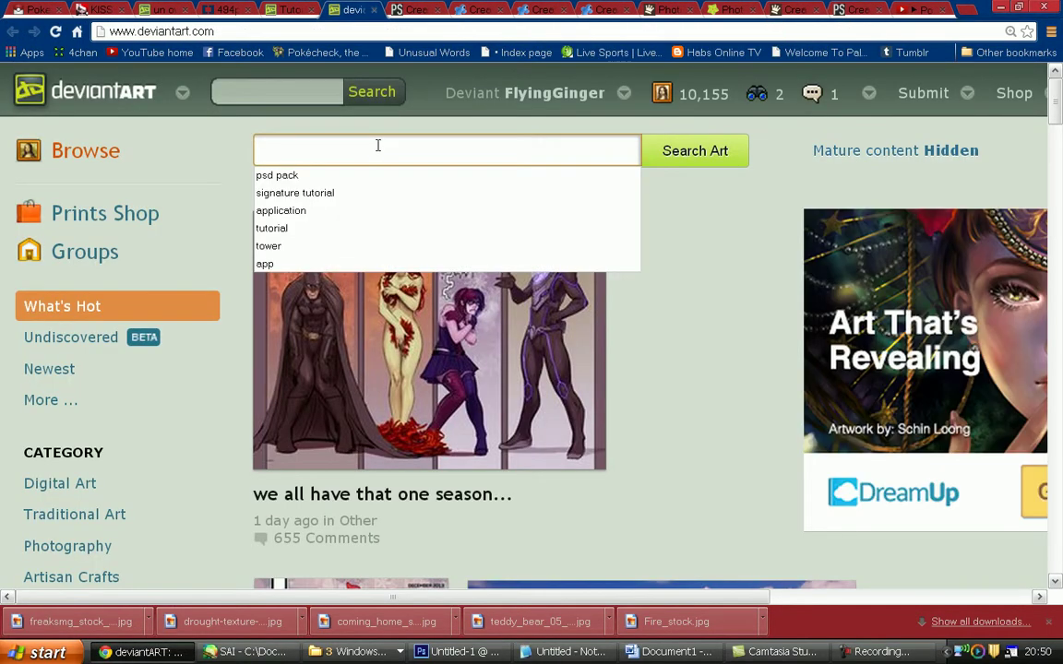
right_click(377, 145)
left_click(304, 393)
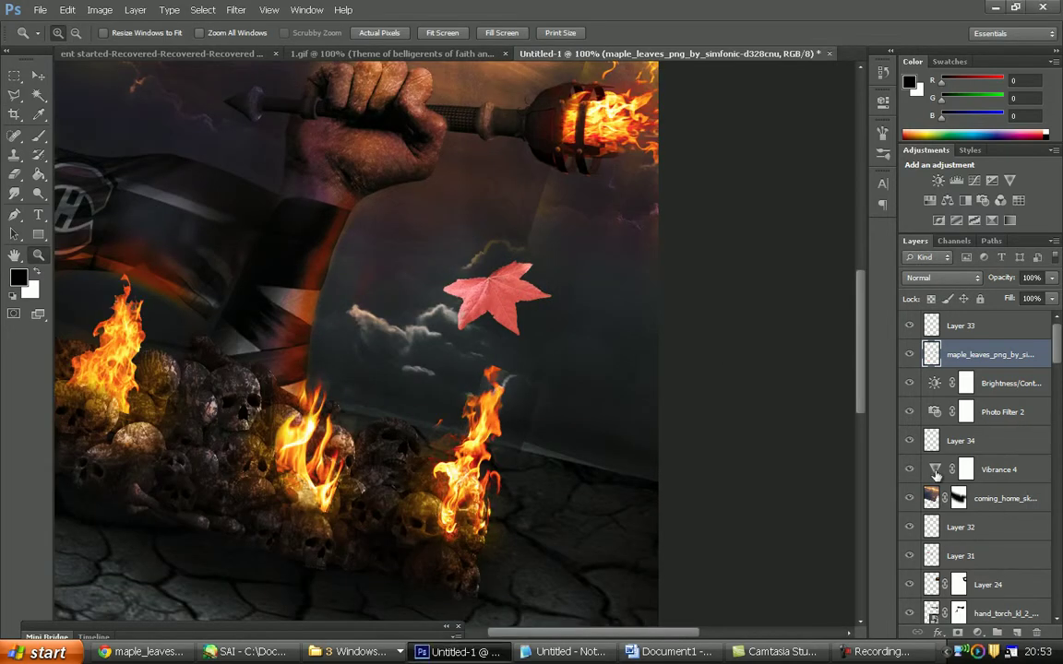
Select the maple leaves layer and fully desaturate it with Hue/Saturation
right_click(657, 157)
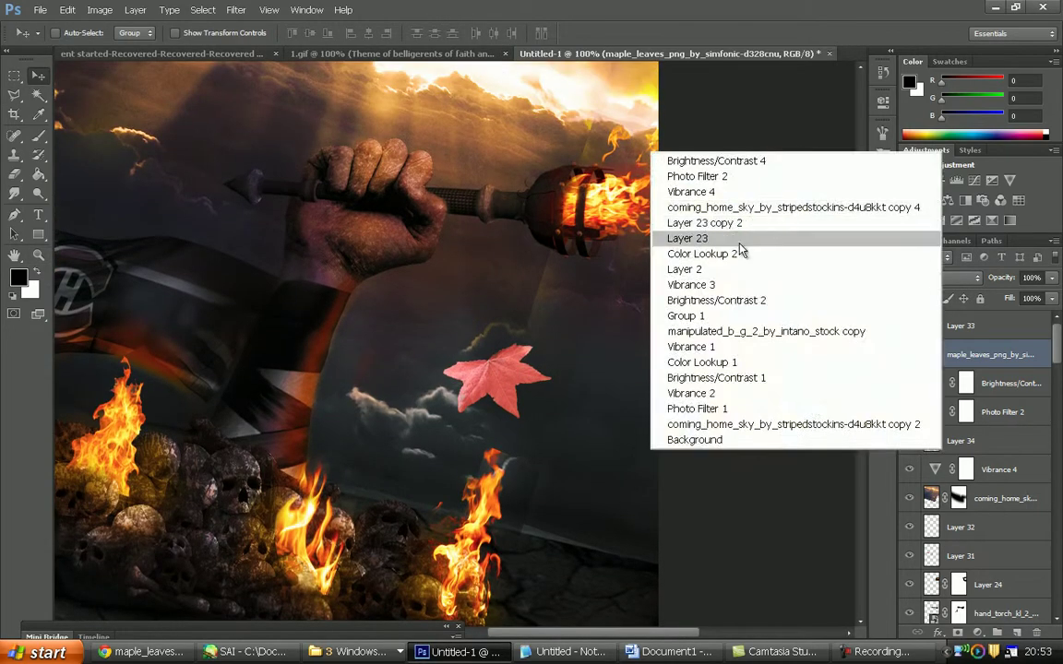
left_click(701, 237)
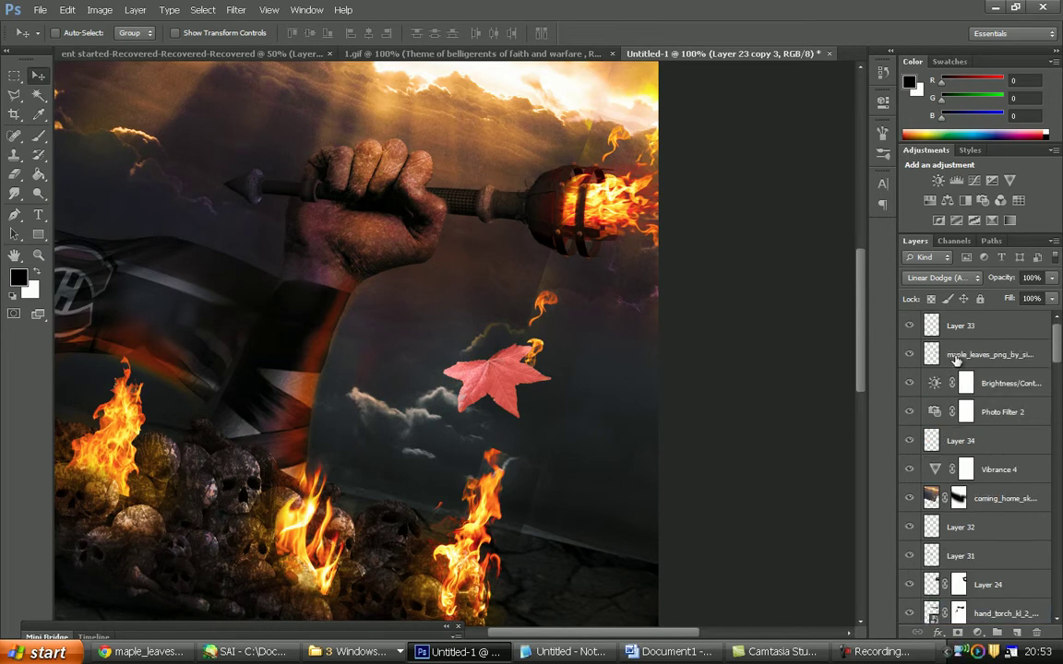
left_click(950, 369)
key("ctrl+u")
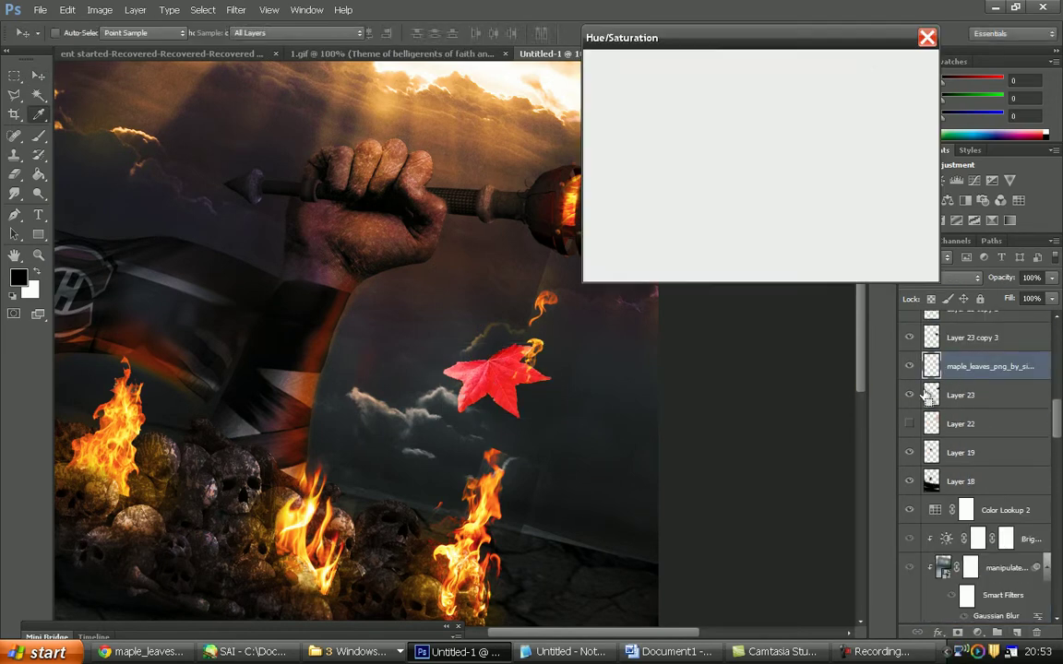
left_click_drag(726, 172, 643, 178)
left_click(896, 67)
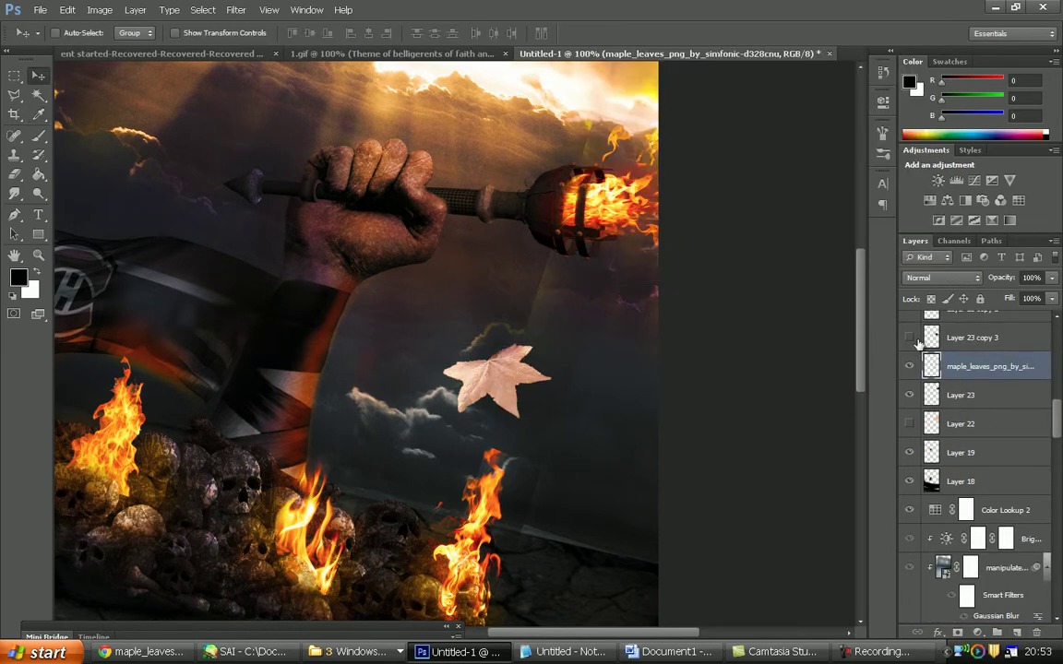
Erase the leaf's right edge and paint dark shading on a new clipped layer
left_click(521, 358)
key("e")
left_click(73, 33)
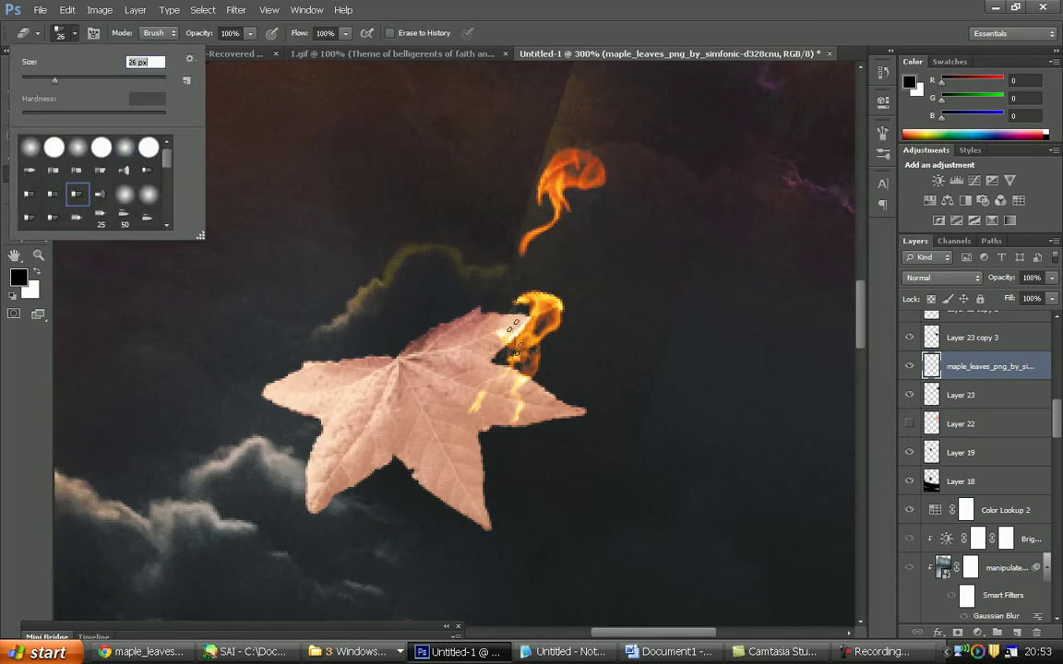
left_click_drag(513, 325, 522, 339)
key("b")
key("ctrl+shift+alt+n")
right_click(968, 367)
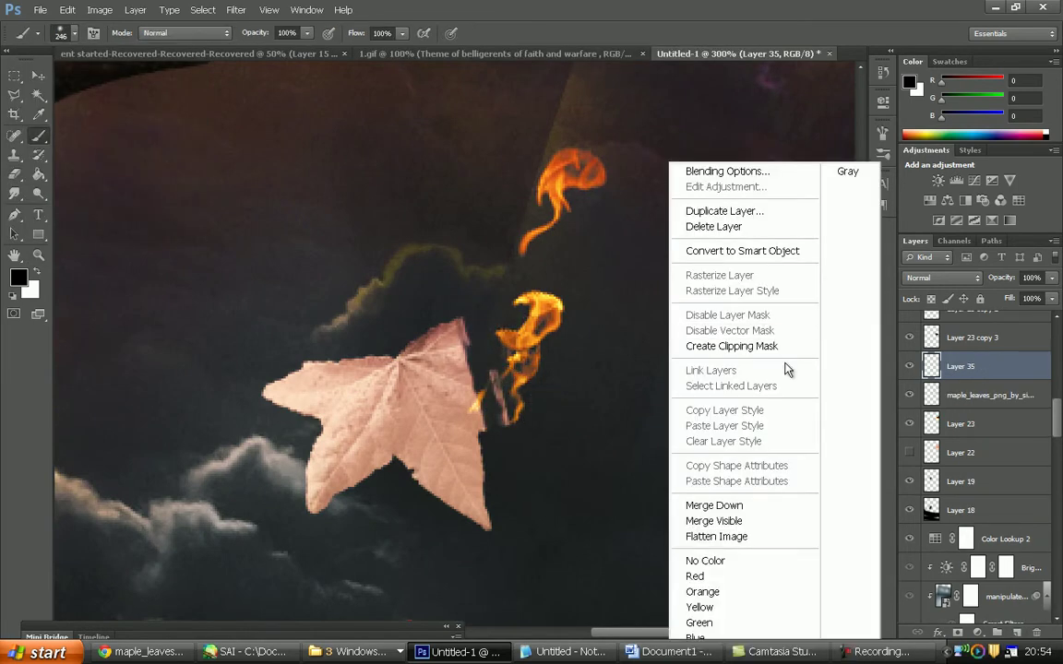
left_click(711, 338)
left_click(66, 34)
left_click_drag(470, 332, 522, 541)
Paint brown on another clipped layer set to Multiply to turn the leaf dark red
key("ctrl+shift+alt+n")
key("ctrl+alt+g")
left_click(18, 277)
left_click(517, 152)
left_click_drag(277, 388, 312, 473)
left_click(943, 277)
left_click(913, 80)
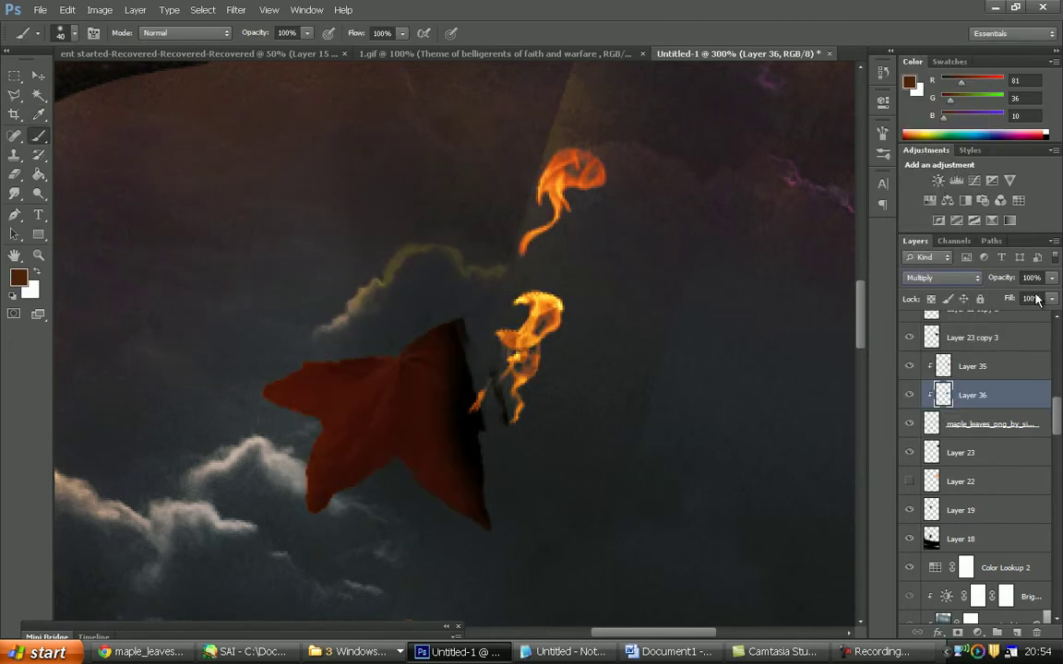
Duplicate the Layer 23 copy 3 flame, shrink it, and place it on the leaf's right edge
left_click(972, 338)
key("v")
key("ctrl+j")
mouse_move(399, 313)
left_mouse_down()
mouse_move(327, 314)
mouse_move(489, 470)
left_mouse_up()
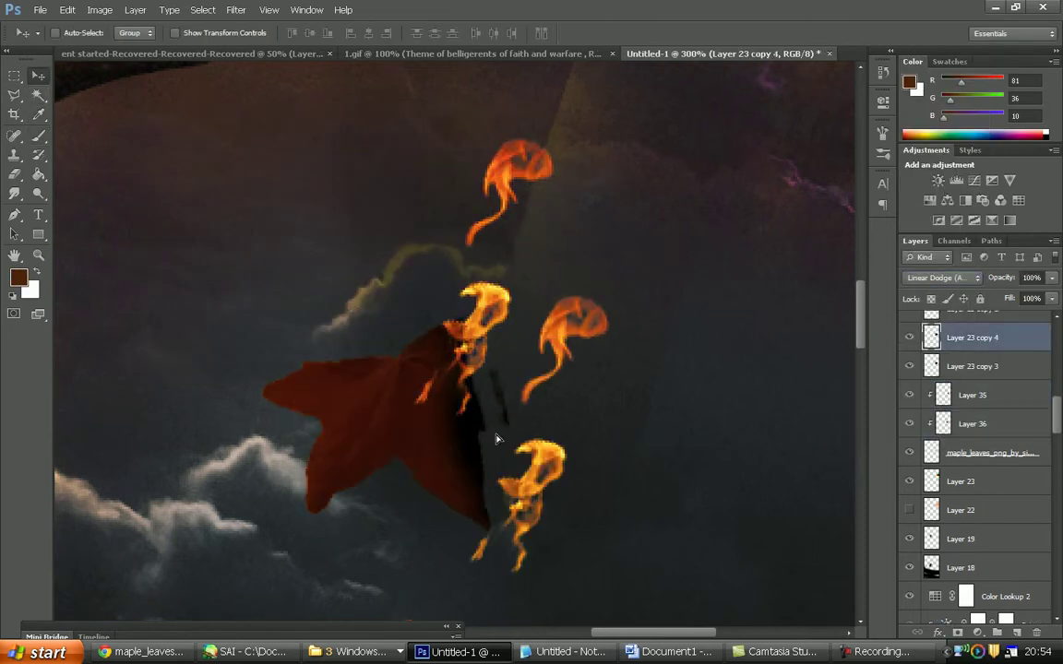
key("ctrl+t")
mouse_move(637, 220)
left_mouse_down()
mouse_move(609, 386)
mouse_move(466, 309)
left_mouse_up()
left_click_drag(723, 527, 273, 493)
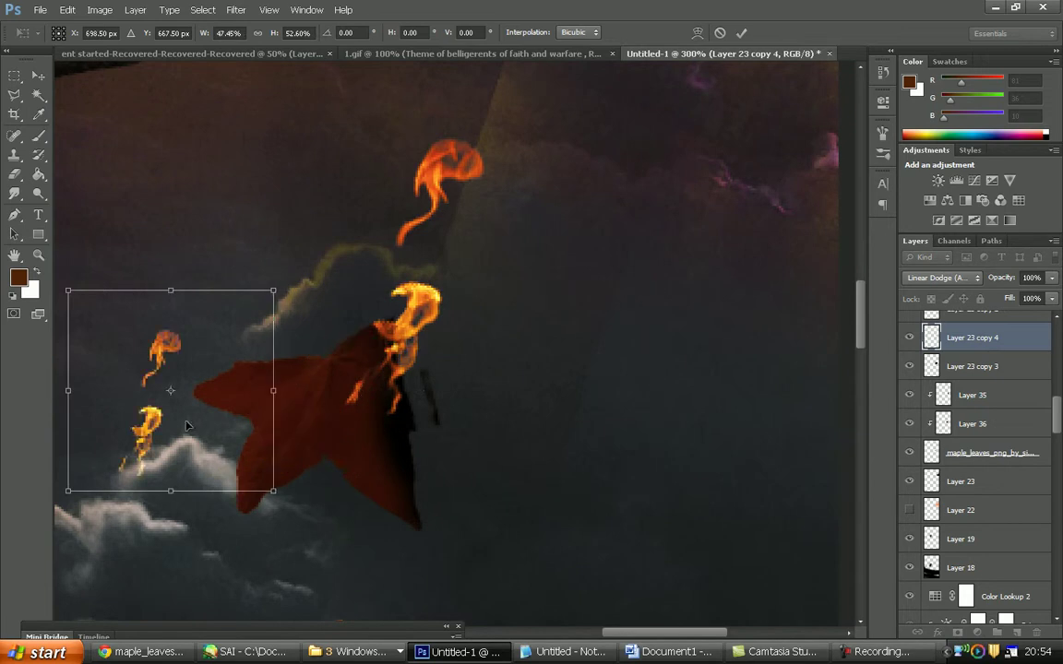
left_click_drag(169, 391, 439, 414)
key("Return")
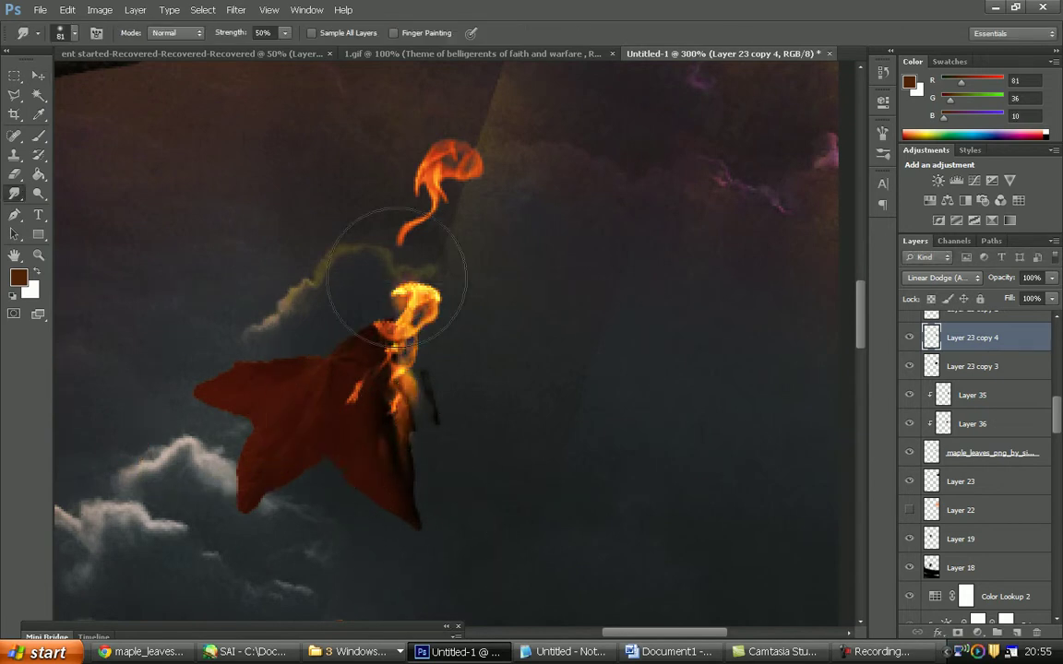
Add another flame copy lower on the leaf and zoom out to the whole image
key("v")
key("ctrl+j")
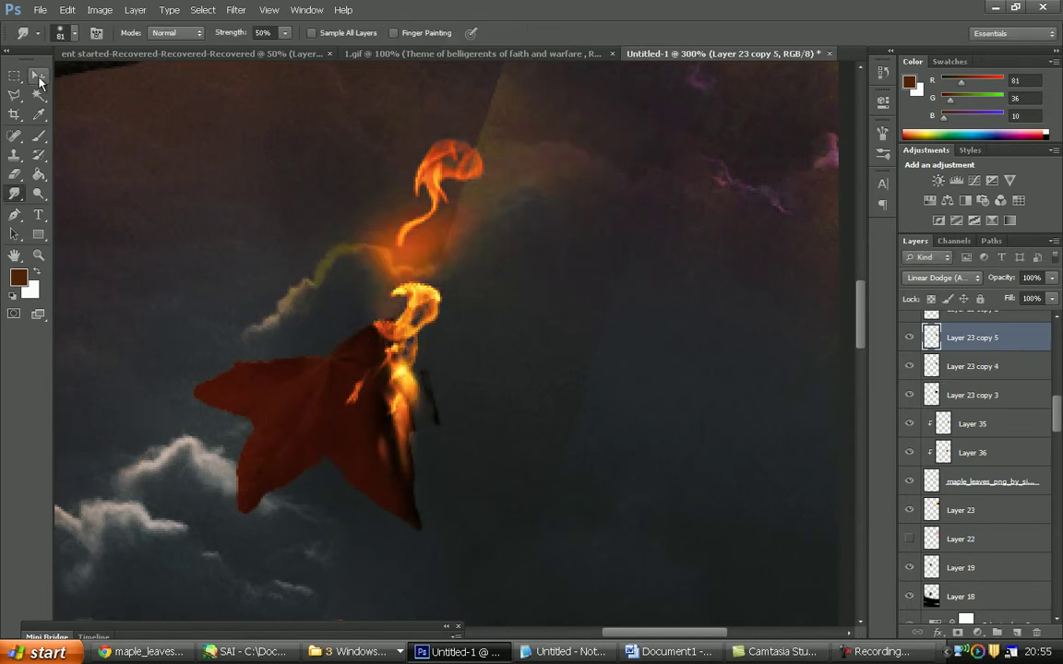
left_click_drag(332, 203, 323, 319)
left_click(74, 34)
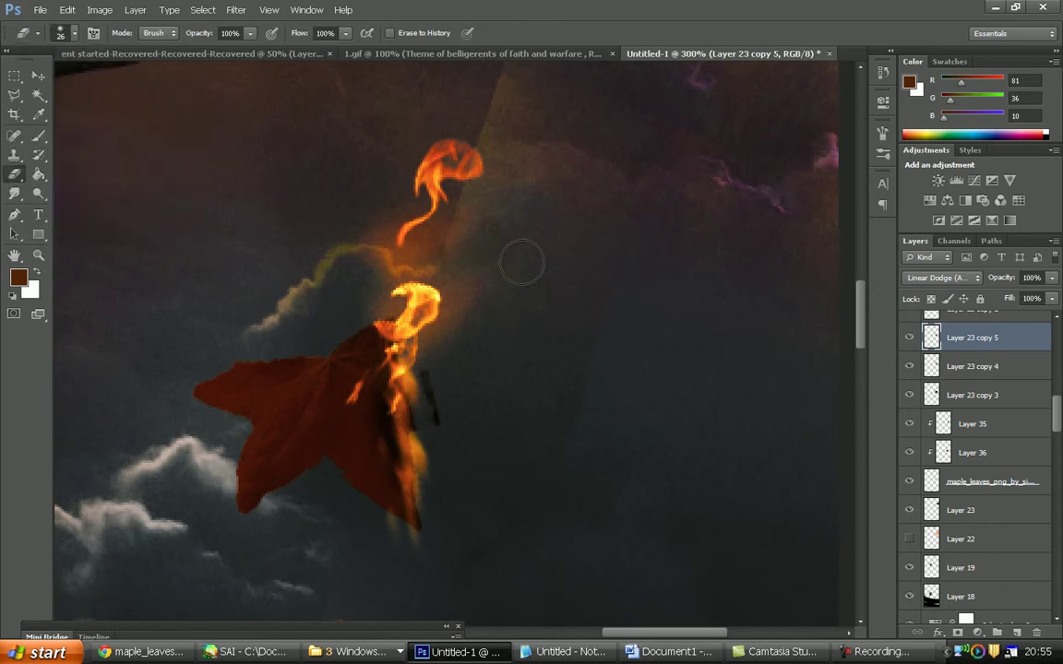
key("z")
key("ctrl+minus")
key("ctrl+minus")
Create a merged high-pass layer, duplicate it, and blend it in Soft Light
key("ctrl+minus")
key("ctrl+minus")
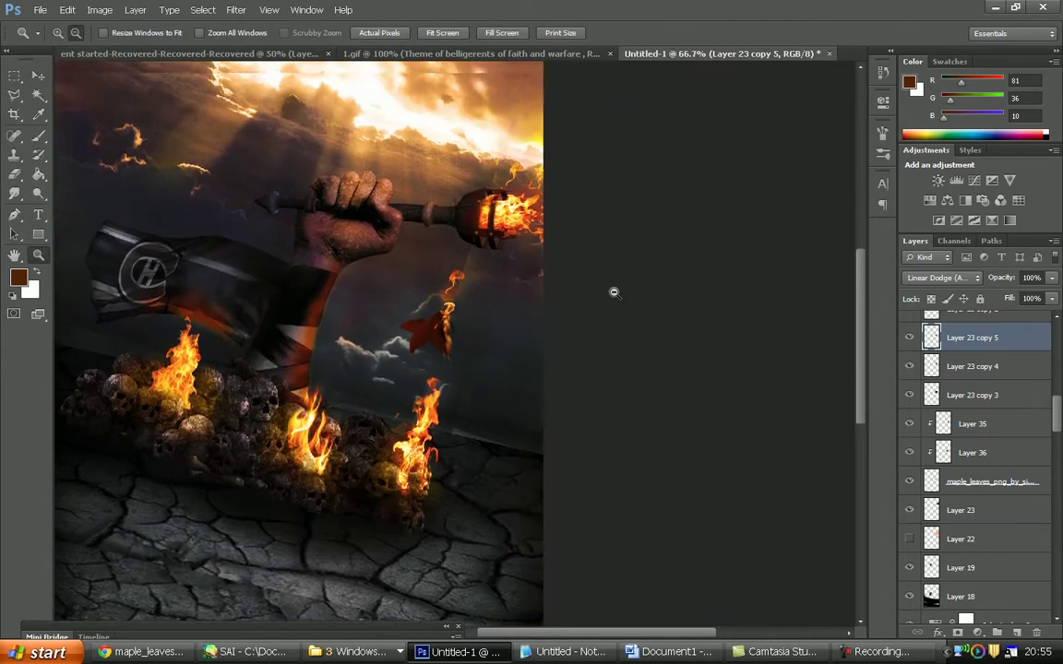
key("ctrl+minus")
key("ctrl+minus")
key("ctrl+shift+alt+e")
left_click(100, 9)
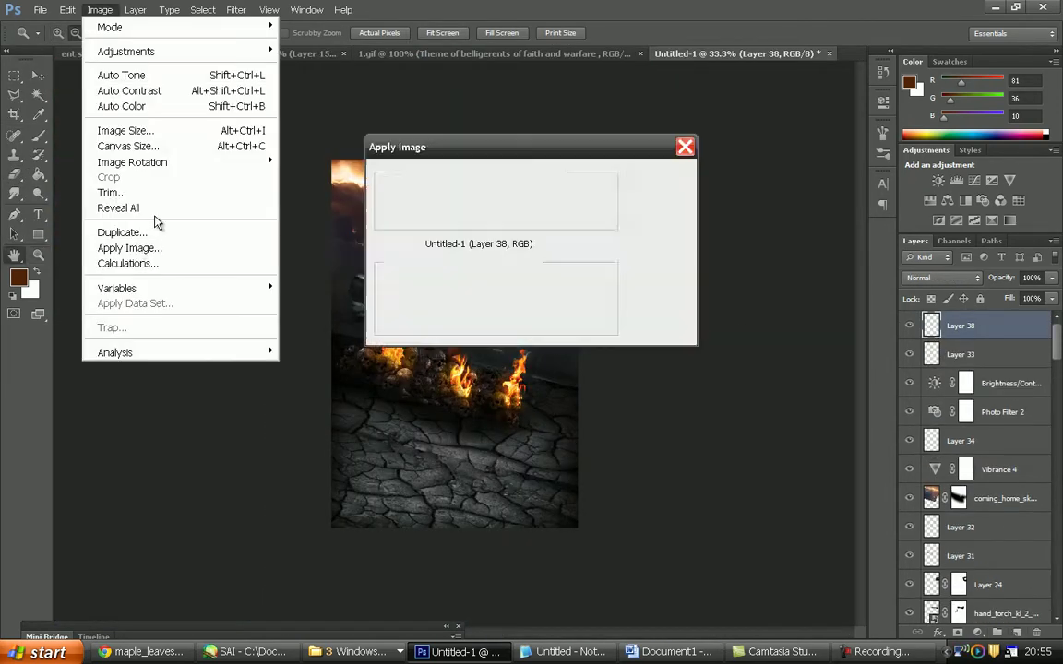
left_click(615, 161)
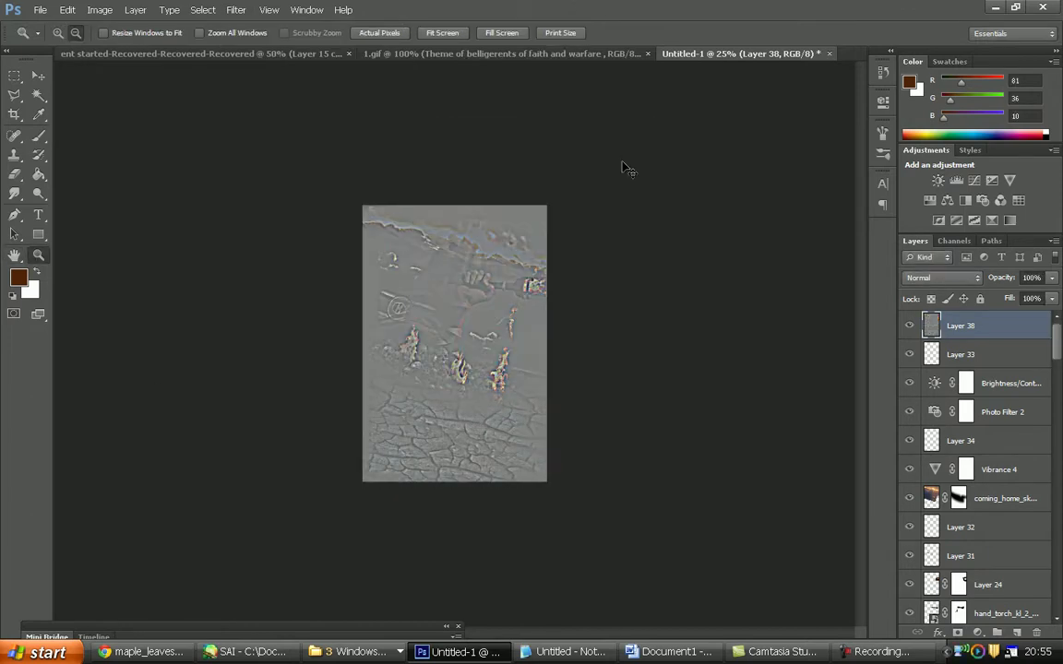
key("ctrl+j")
left_click(941, 277)
left_click(947, 244)
left_click(909, 325)
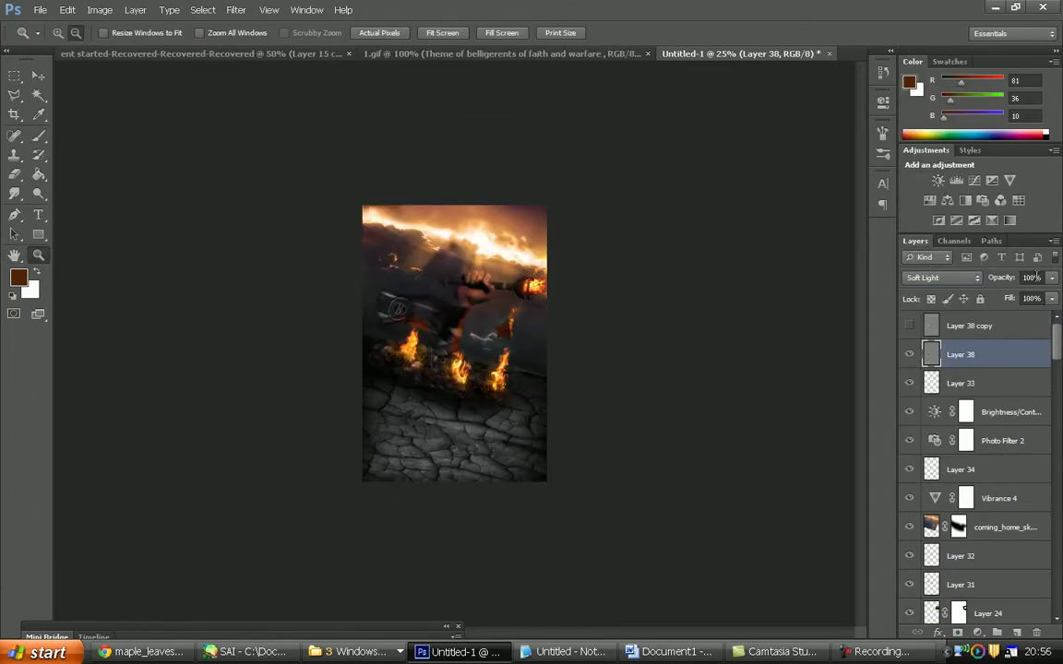
left_click(921, 326)
On a new layer, paint broad dark strokes with a 463 px brush
left_click(400, 258)
key("ctrl+shift+alt+n")
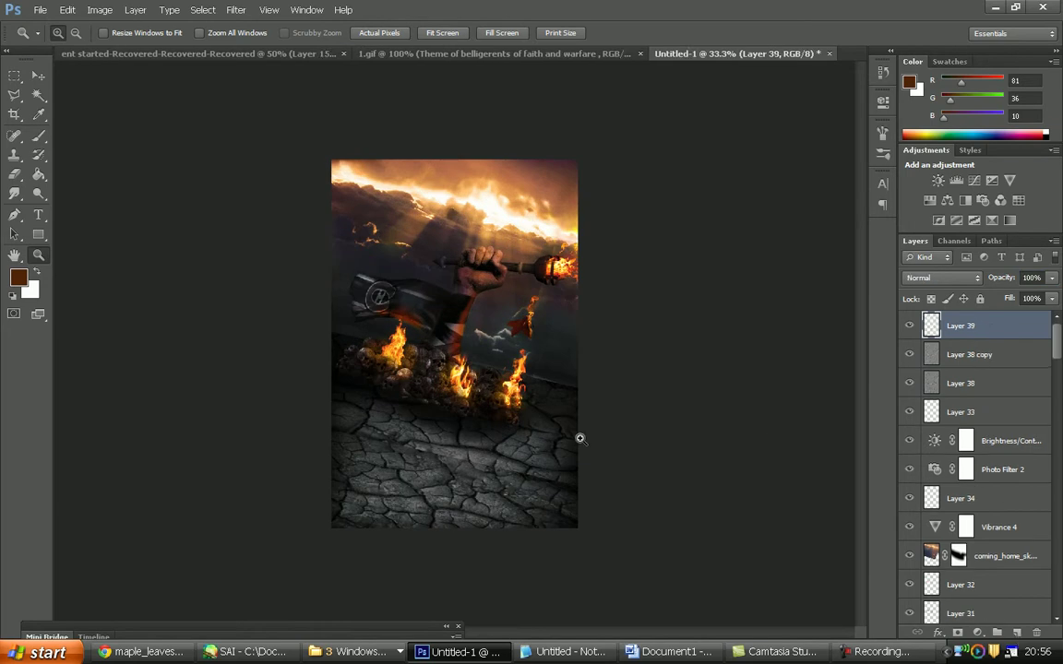
left_click(77, 35)
left_click(281, 255)
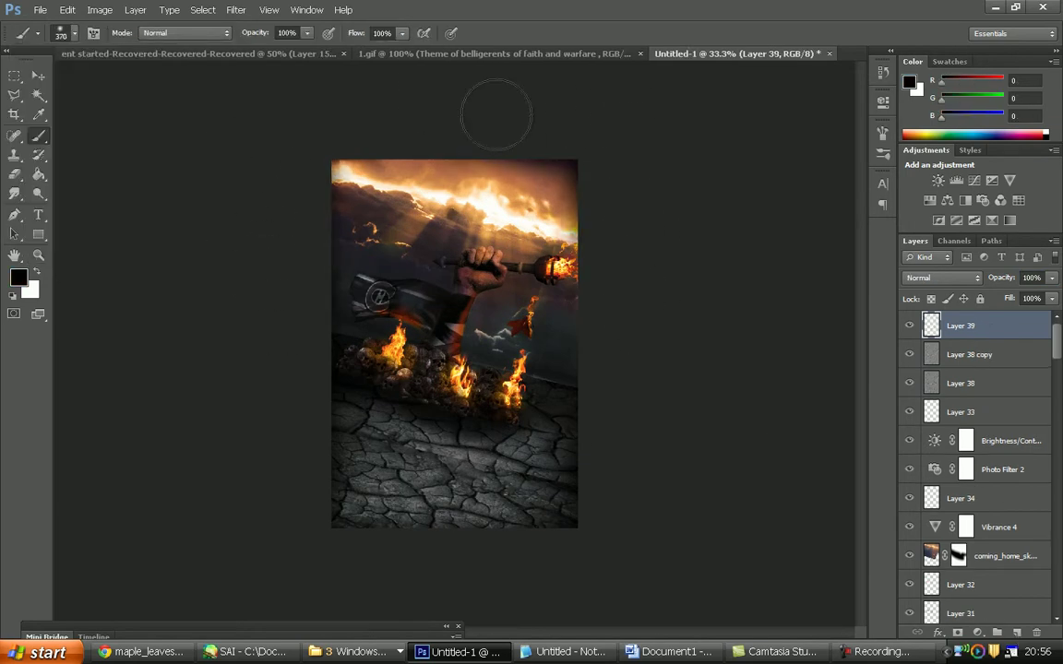
left_click(74, 35)
left_click_drag(56, 59, 66, 59)
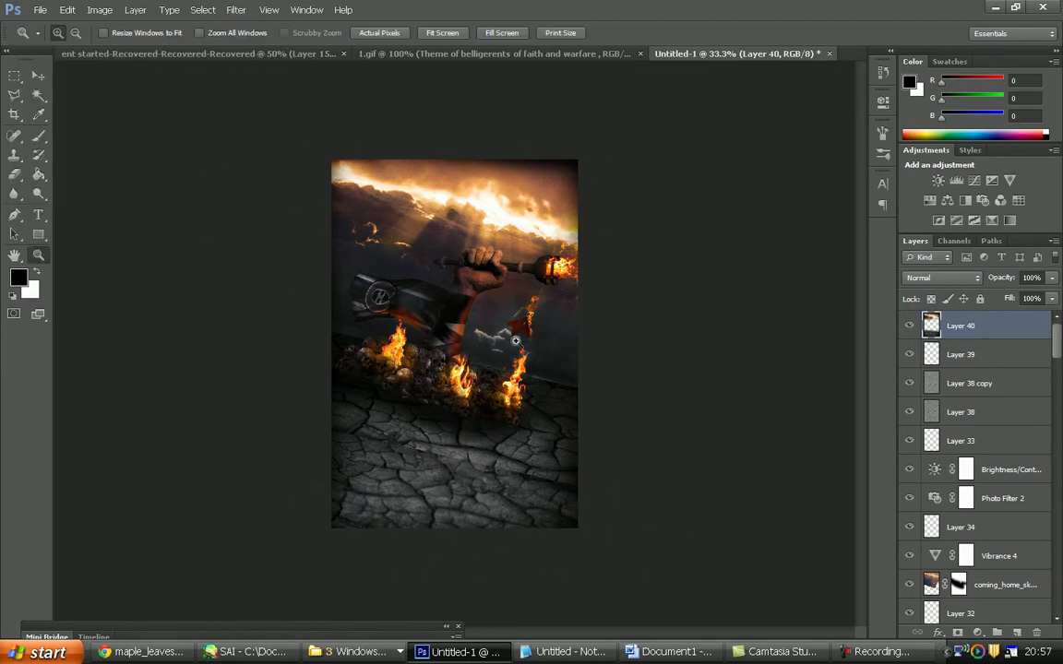
On a new layer, paint orange sampled from the glowing clouds across the flag
scroll(515, 341, "up", 5)
scroll(514, 341, "down", 2)
key("ctrl+shift+alt+n")
key("i")
left_click(17, 276)
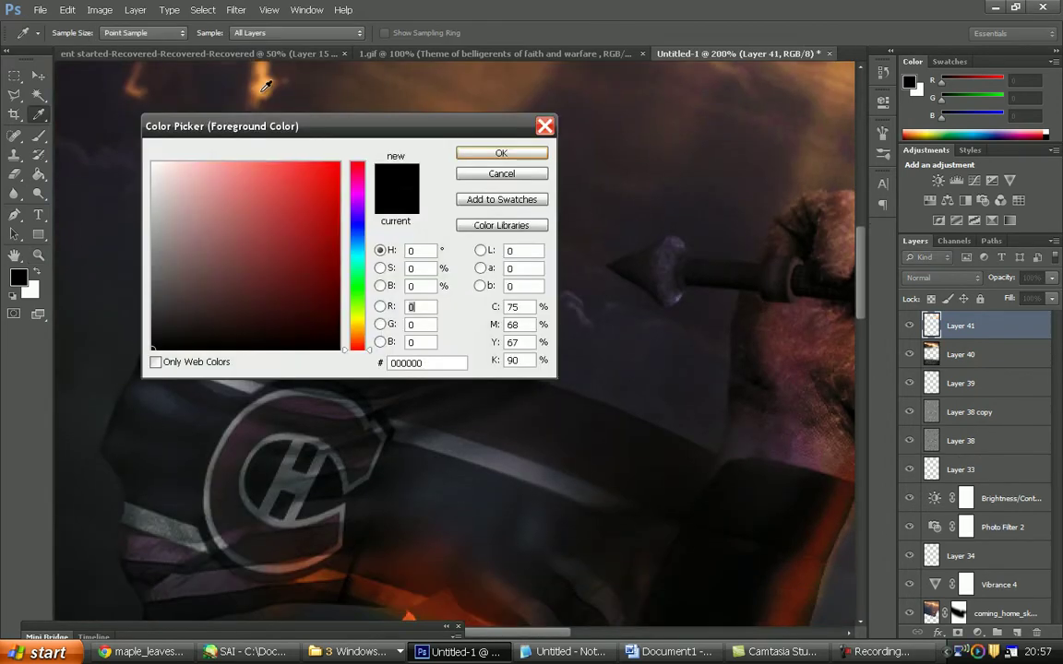
left_click(265, 86)
key("Return")
key("b")
left_click(61, 33)
left_click_drag(48, 75, 28, 75)
left_click_drag(155, 330, 597, 432)
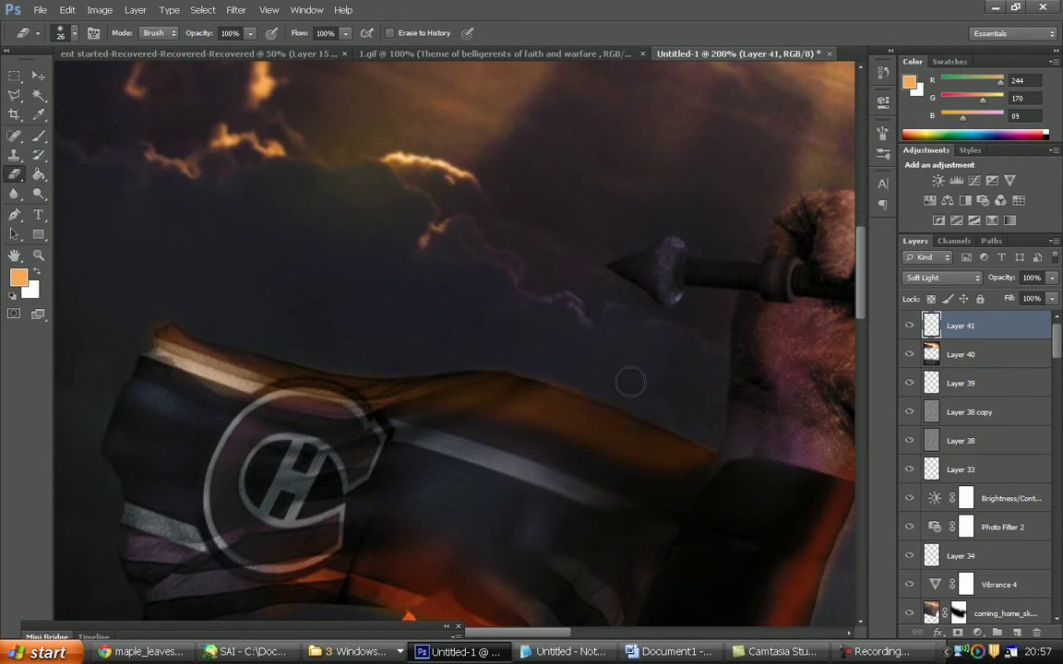
Paint orange glow around the torch-holding hand on a new Soft Light layer
key("ctrl+0")
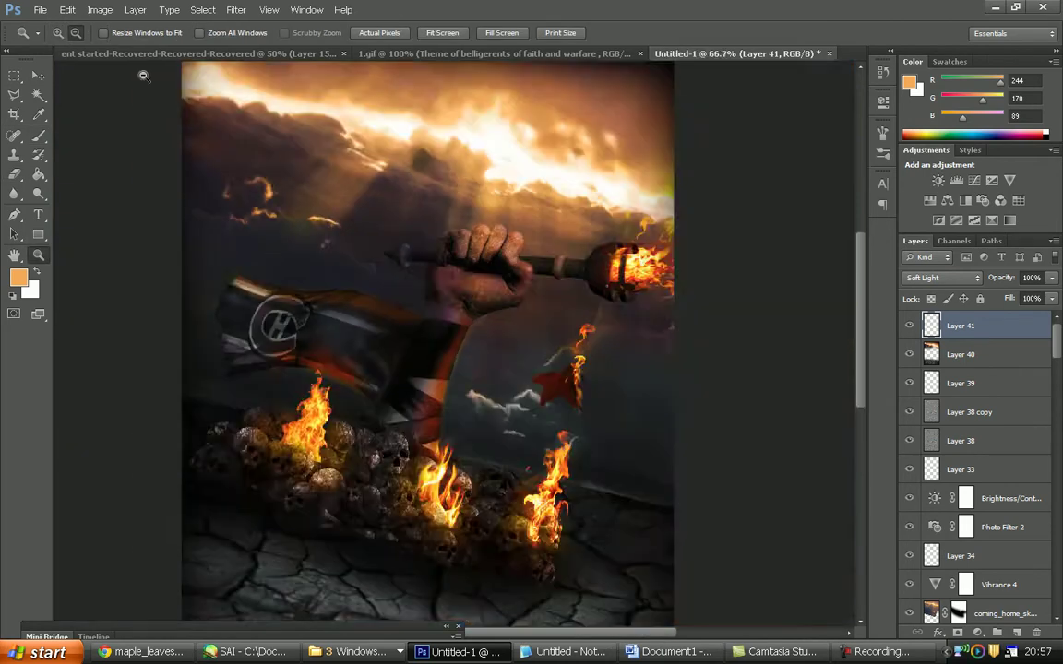
key("ctrl+plus")
left_click(1017, 633)
left_click_drag(198, 410, 622, 484)
left_click(941, 277)
left_click(932, 55)
left_click_drag(572, 633, 609, 633)
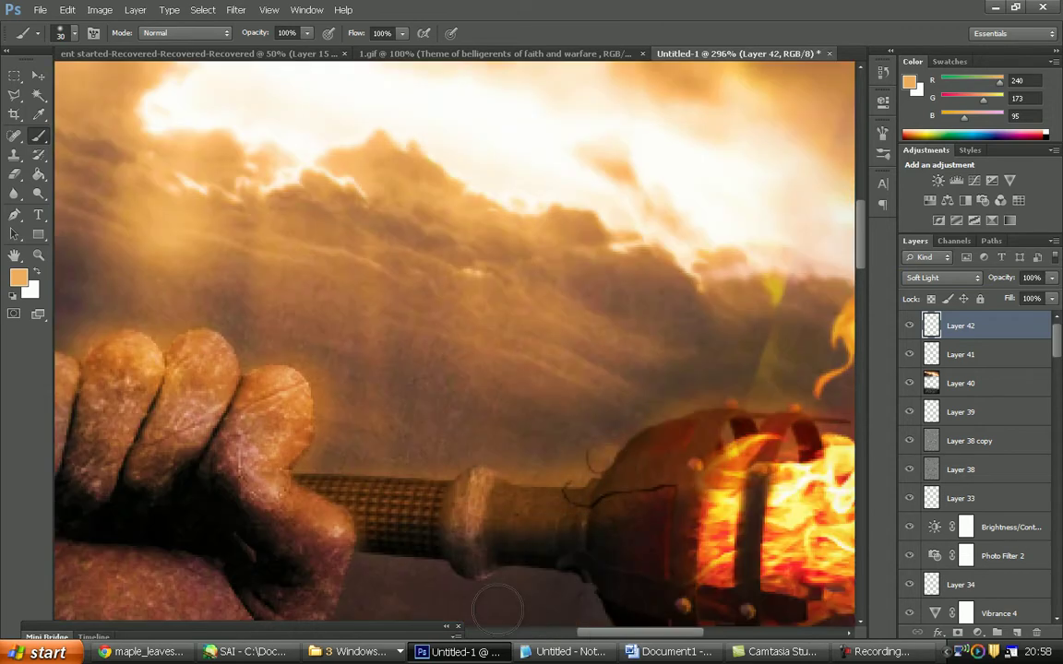
scroll(468, 458, "left", 5)
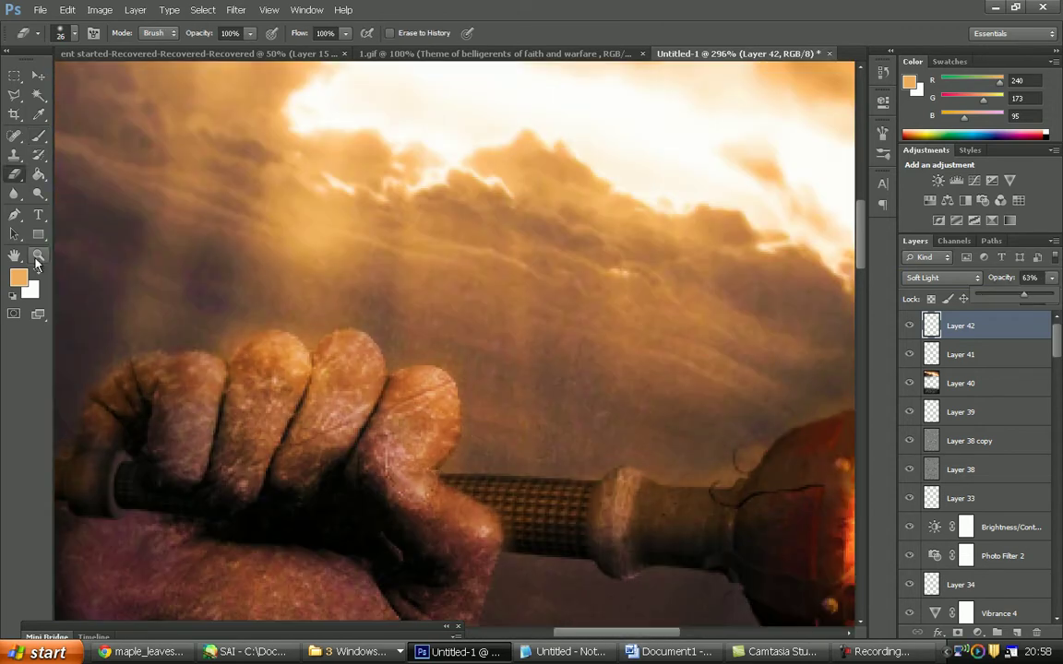
Add a Vibrance adjustment layer set to +21
left_click(37, 256)
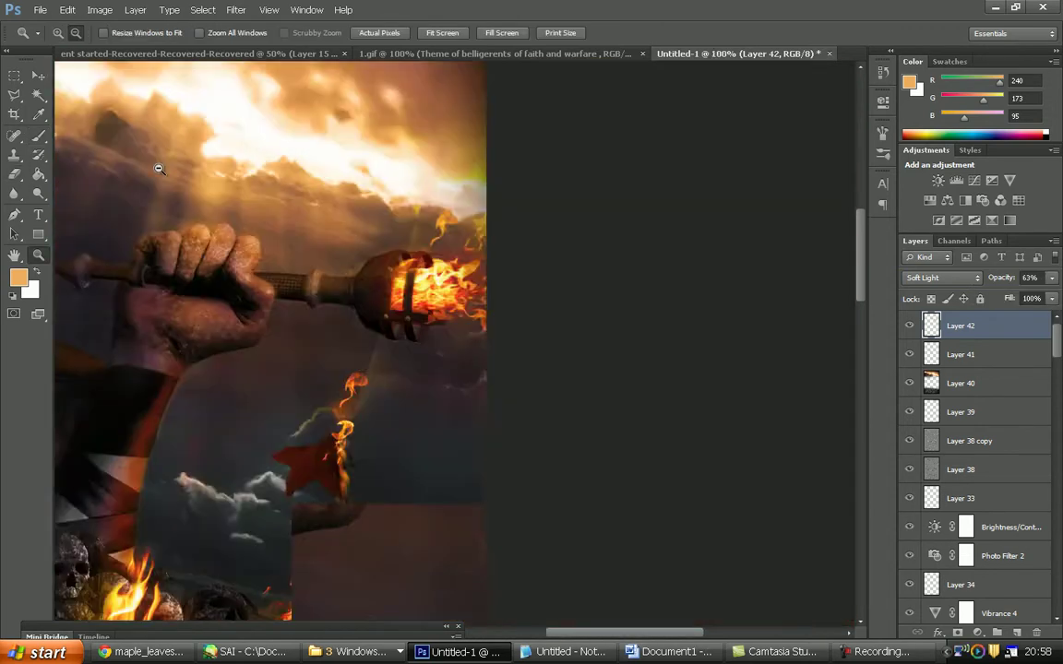
left_click(179, 163, "alt")
left_click(977, 633)
left_click(869, 448)
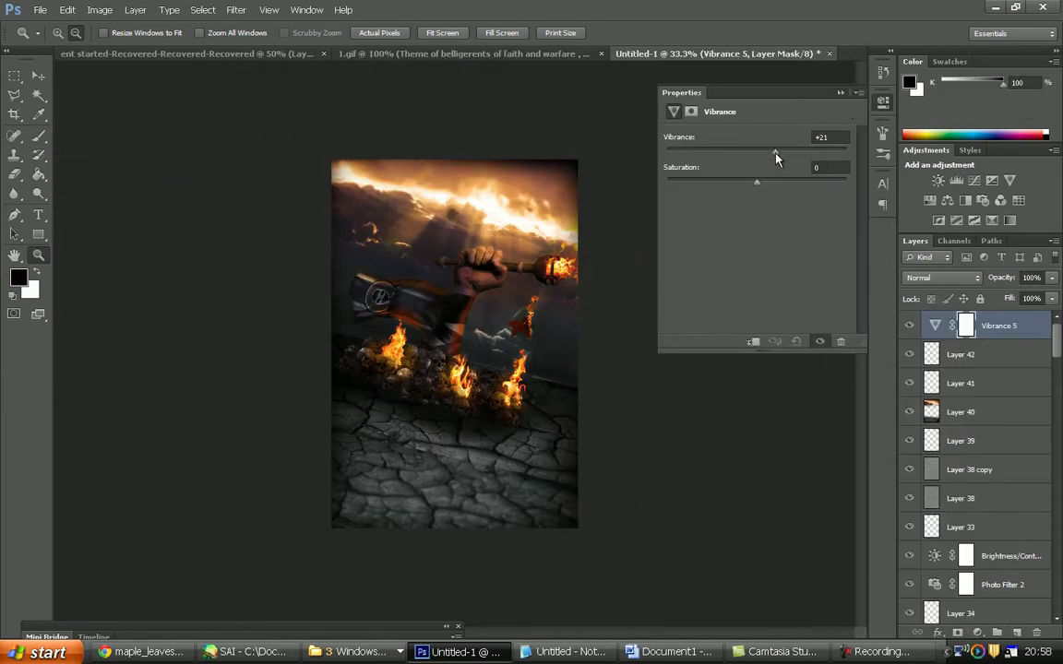